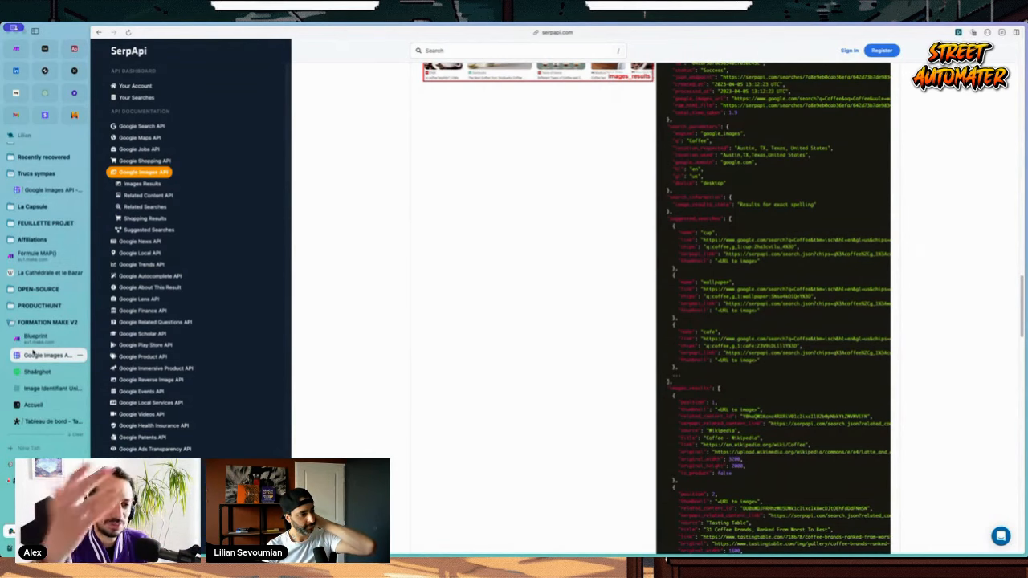
Step: Switch from the generated artist image tab to the Tally form asking for the artist ID
left_click(44, 389)
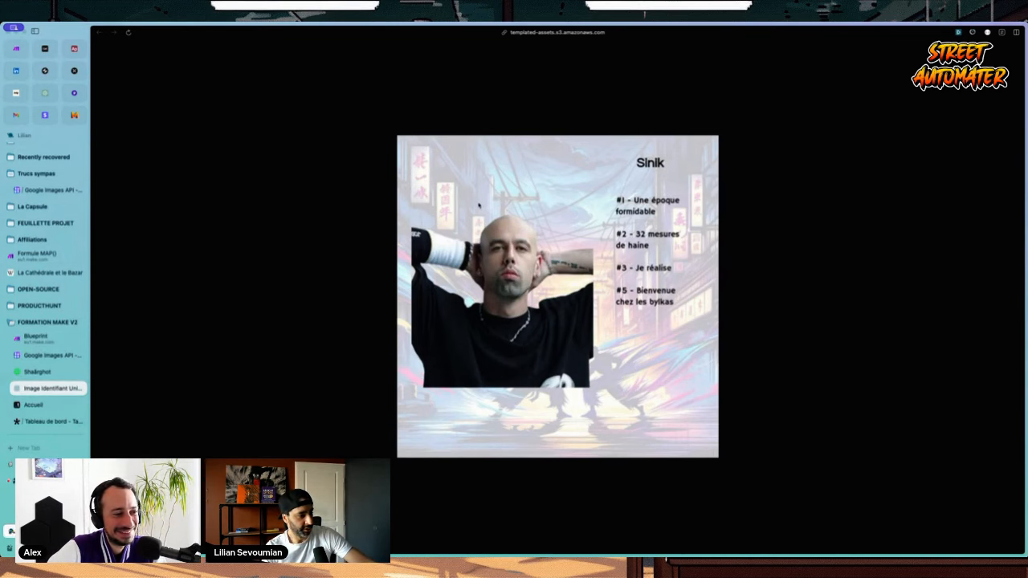
left_click(50, 420)
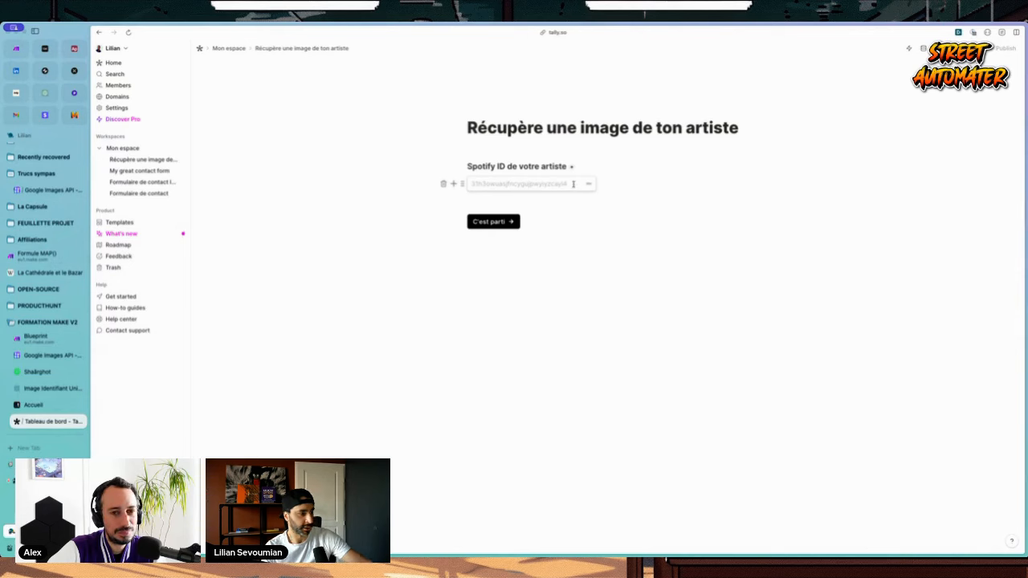
Step: Try submitting the Tally form from the builder, then revisit the generated Sinik image before going to Make
left_click(492, 223)
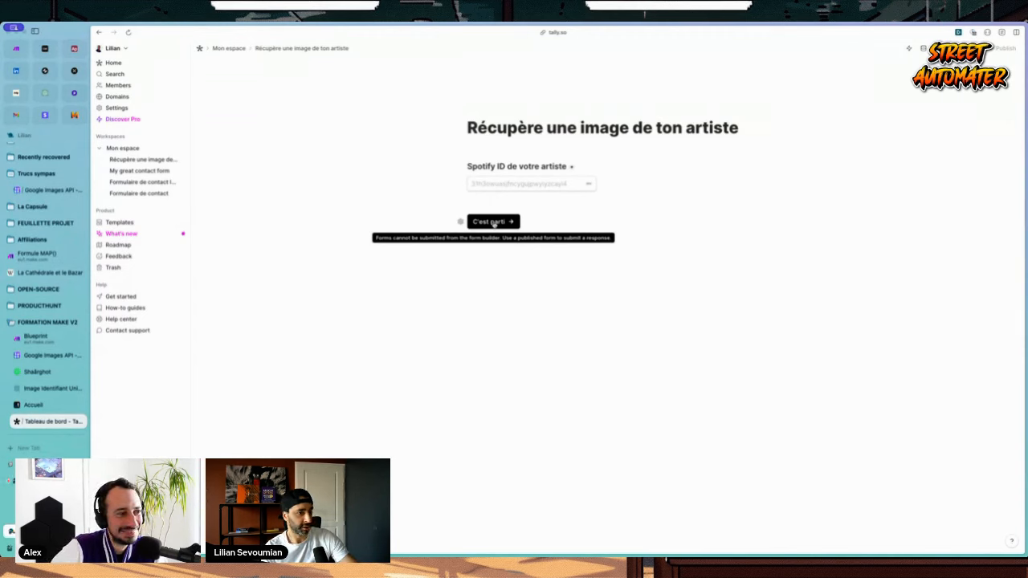
left_click(509, 222)
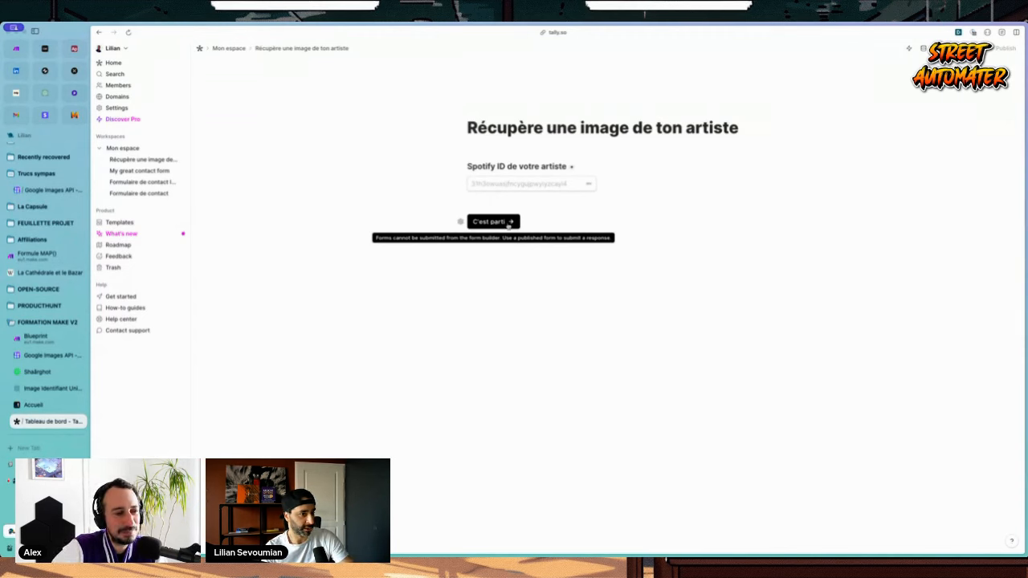
left_click(52, 388)
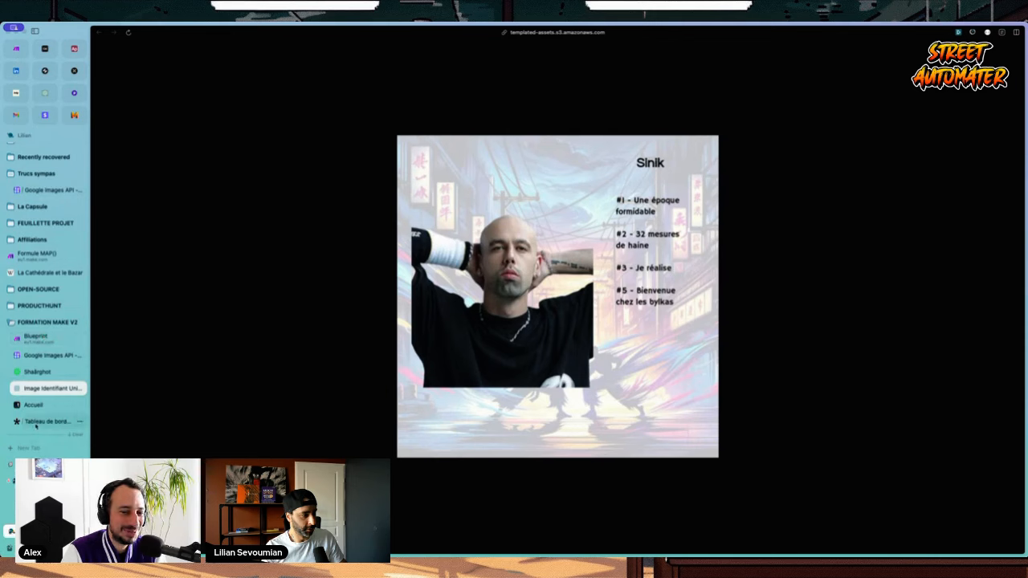
left_click(42, 344)
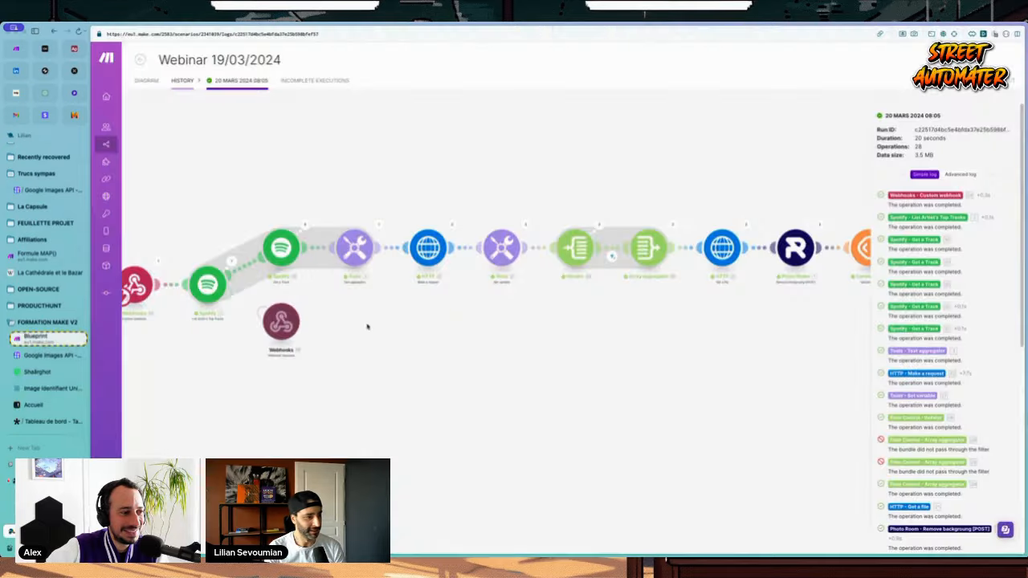
Step: Create a new scenario in the APPRENDRE-MAKE.COM folder starting with a Webhooks Custom webhook module
left_click(128, 145)
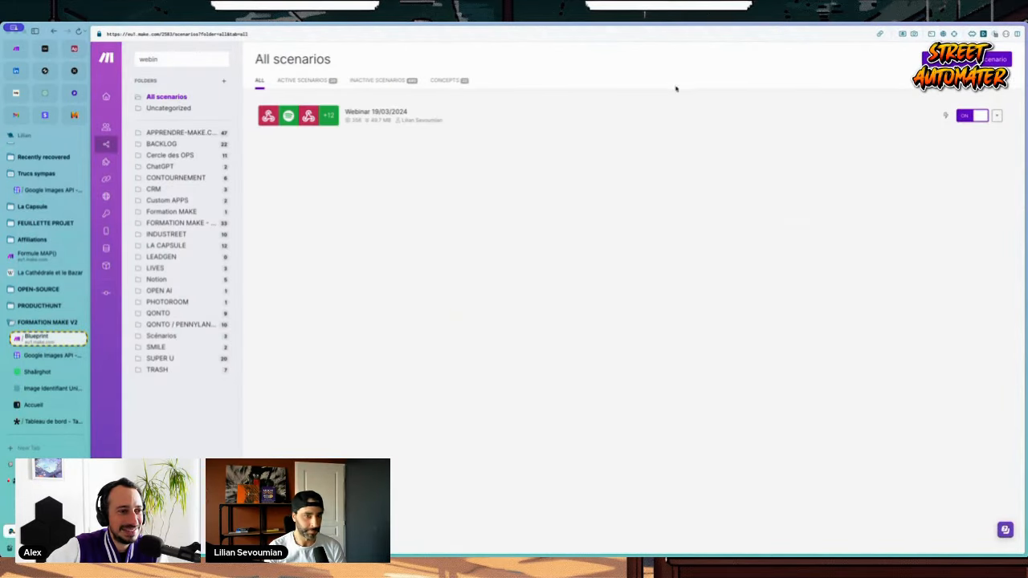
left_click(177, 132)
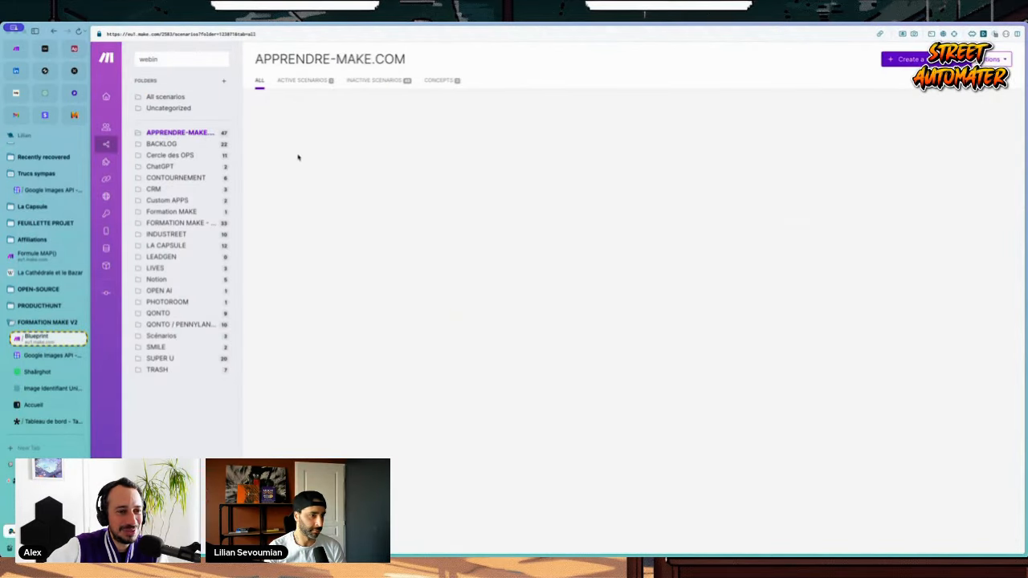
left_click(907, 58)
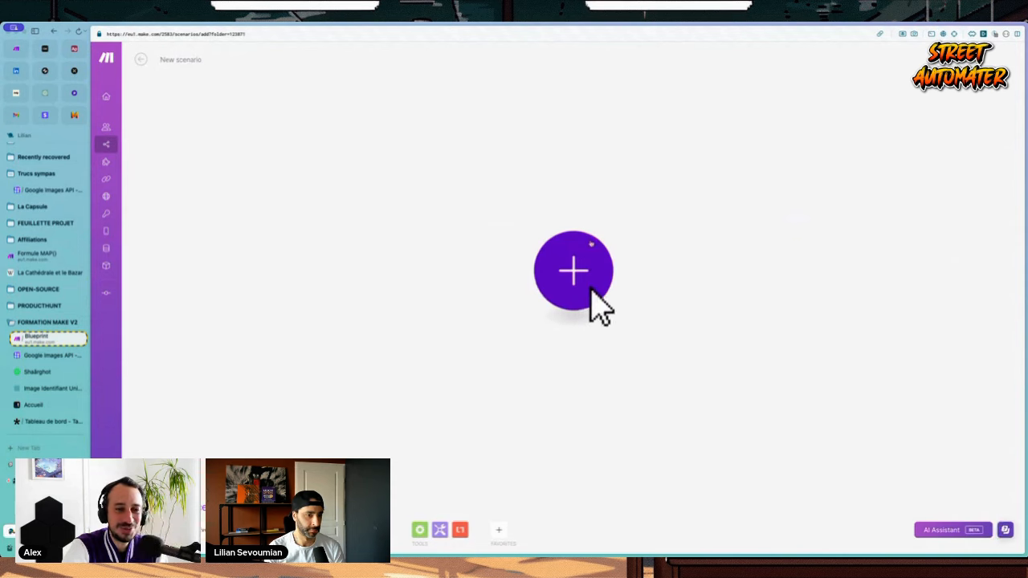
type("webhook")
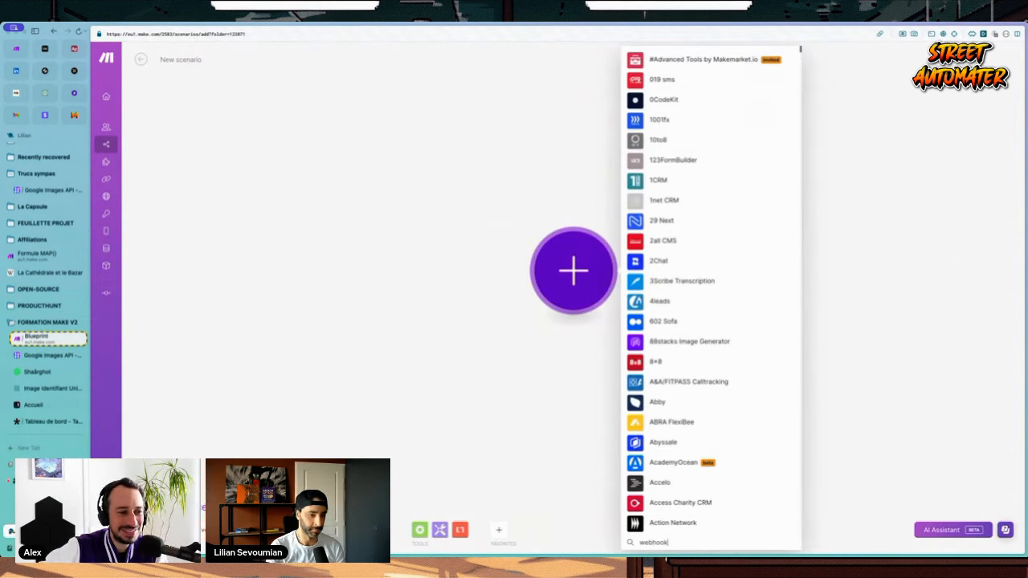
left_click(670, 63)
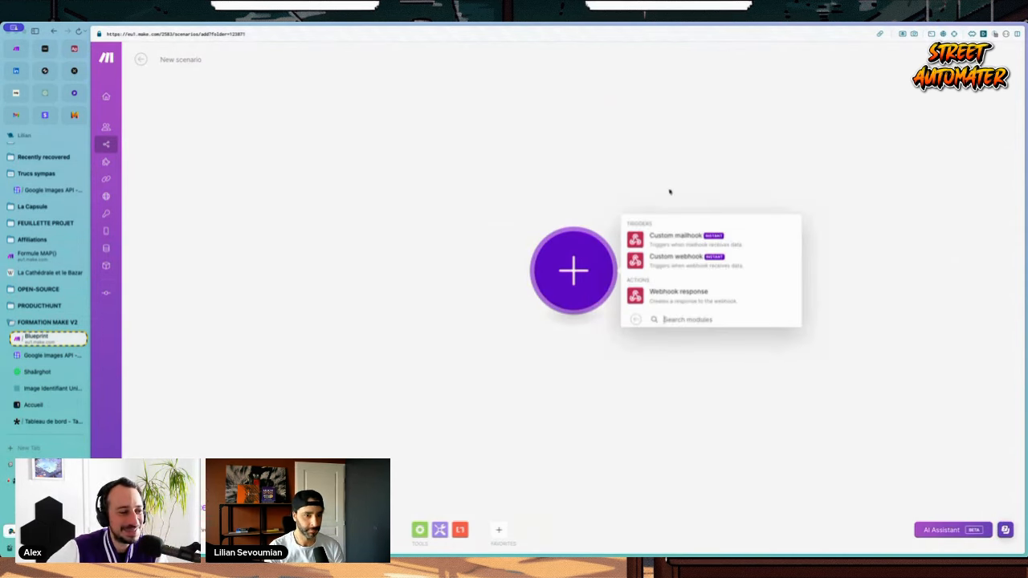
left_click(672, 233)
Step: Create and save a new webhook named 'spotify tally' and copy its address
left_click(784, 267)
key("ctrl+a")
type("spotify")
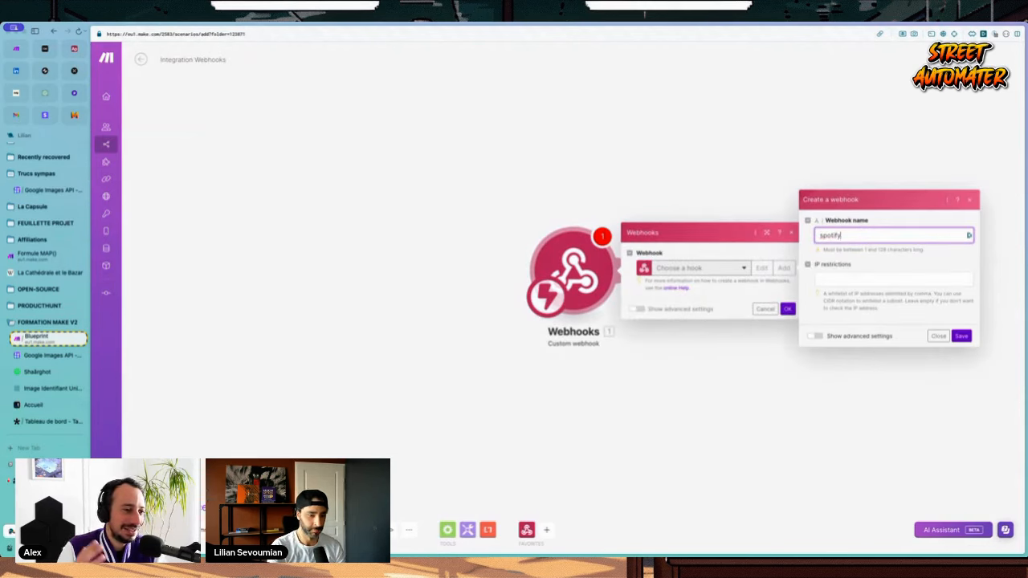
type(" i")
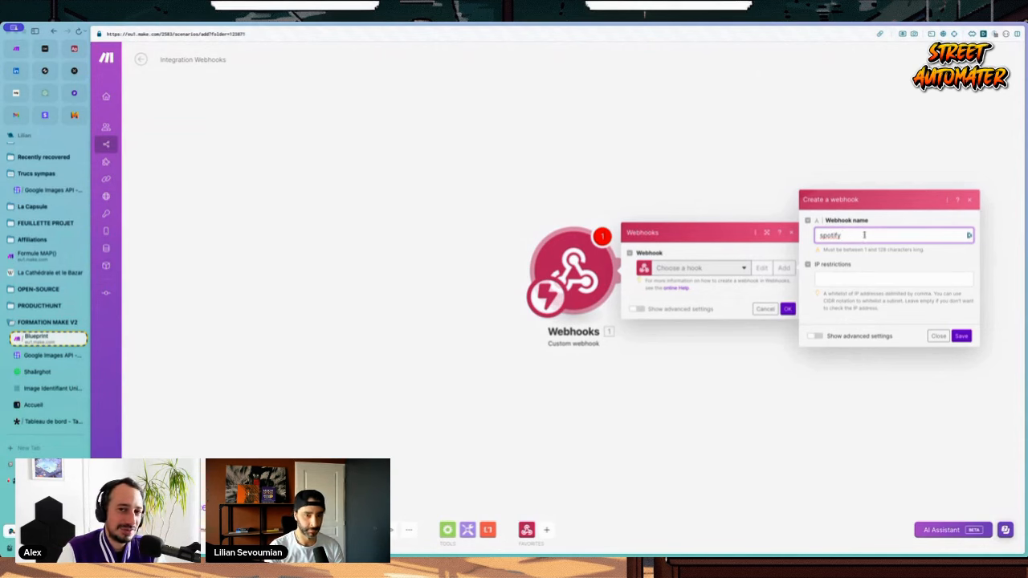
type("ally")
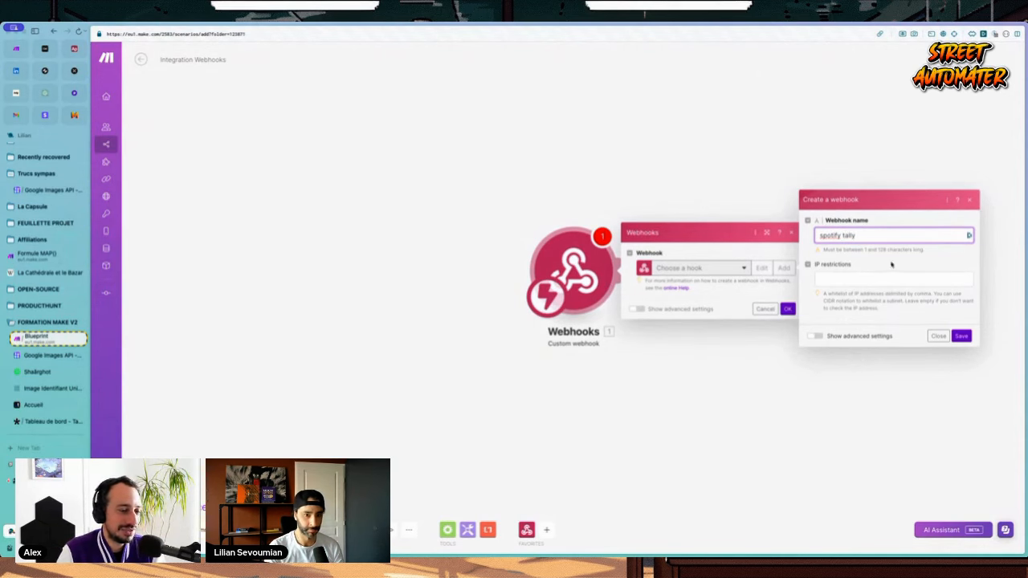
left_click(961, 336)
left_click(773, 300)
left_click(788, 338)
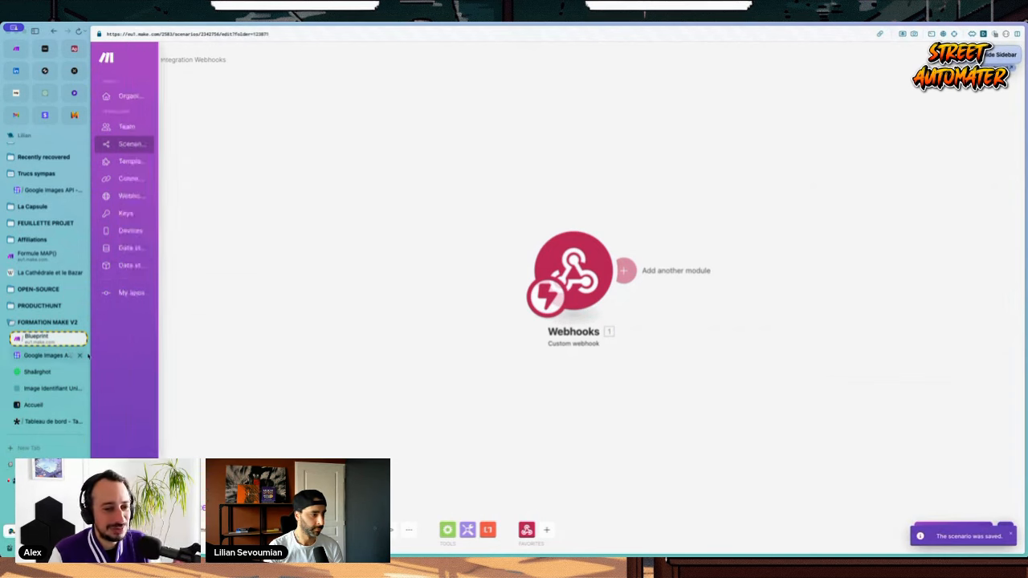
left_click(45, 371, "ctrl")
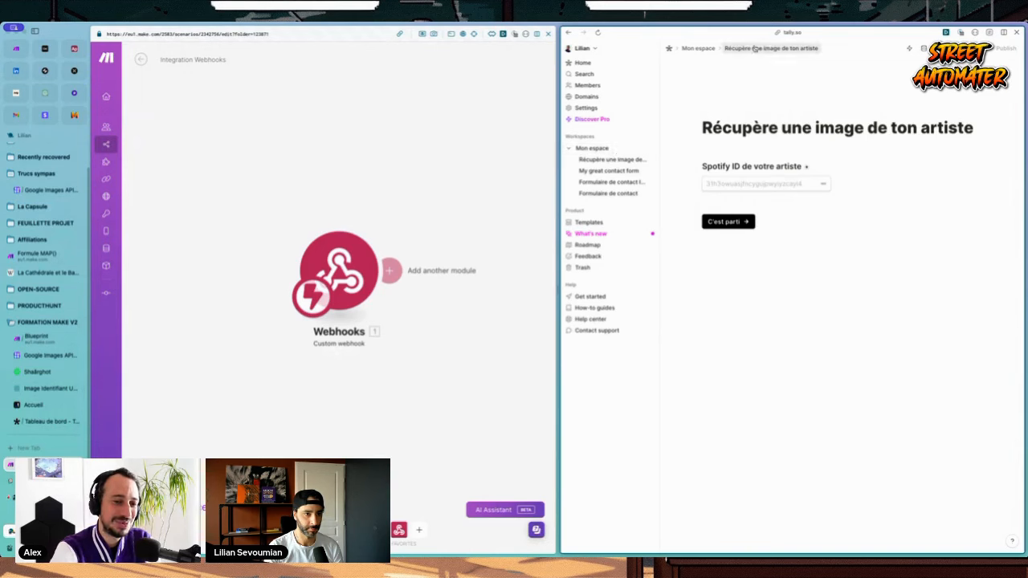
Step: Open the 'Récupère une image de ton artiste' form in Tally for editing
left_click(698, 48)
left_click(1012, 83)
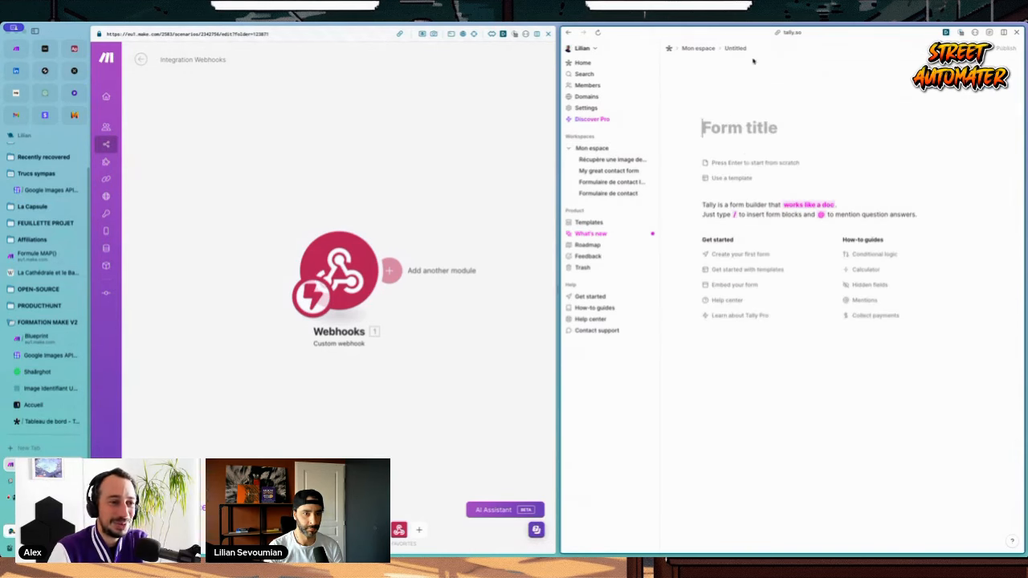
type("RECUP")
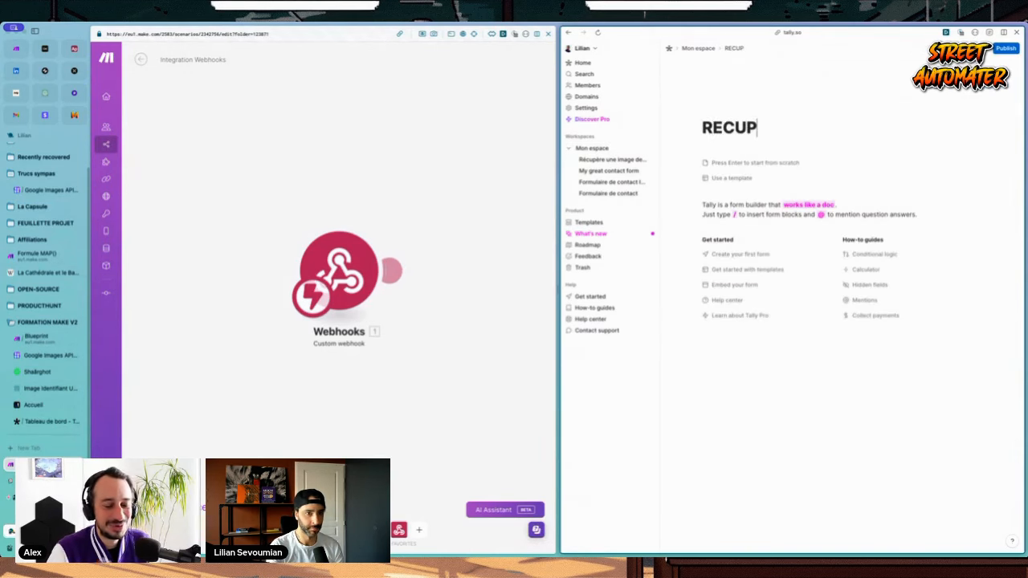
type(" TON IMAGE")
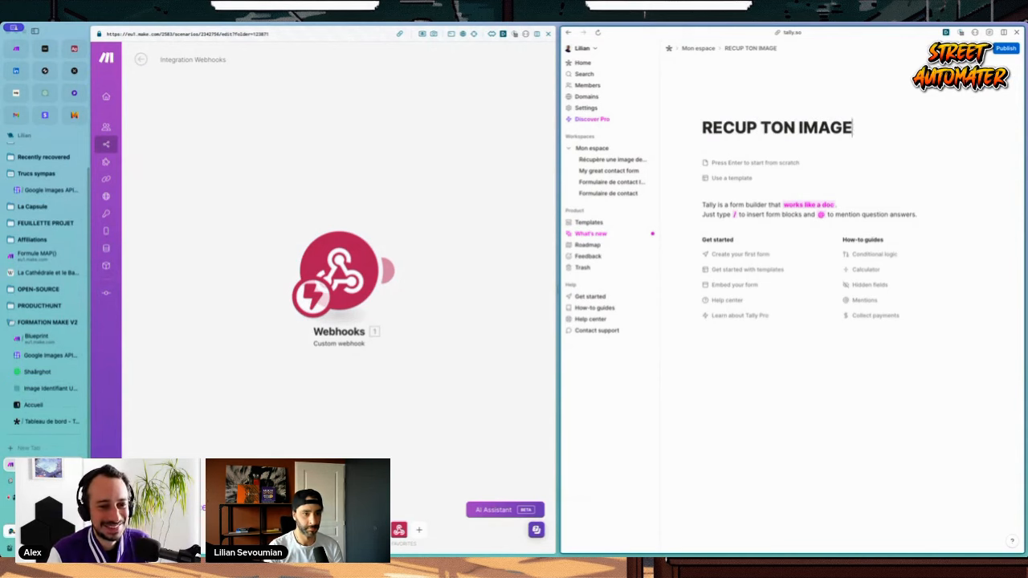
left_click(603, 159)
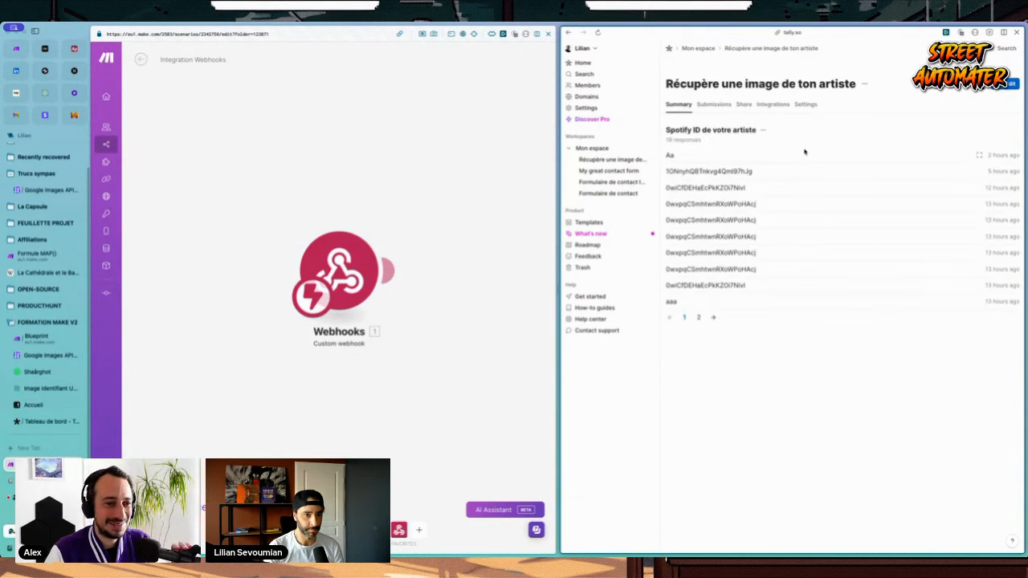
left_click(1010, 84)
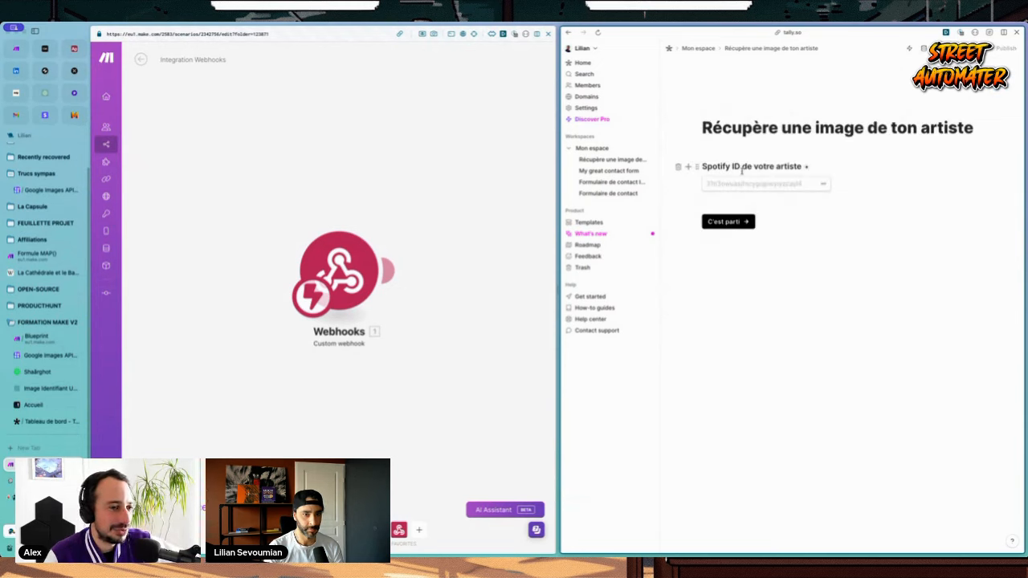
left_click(731, 225)
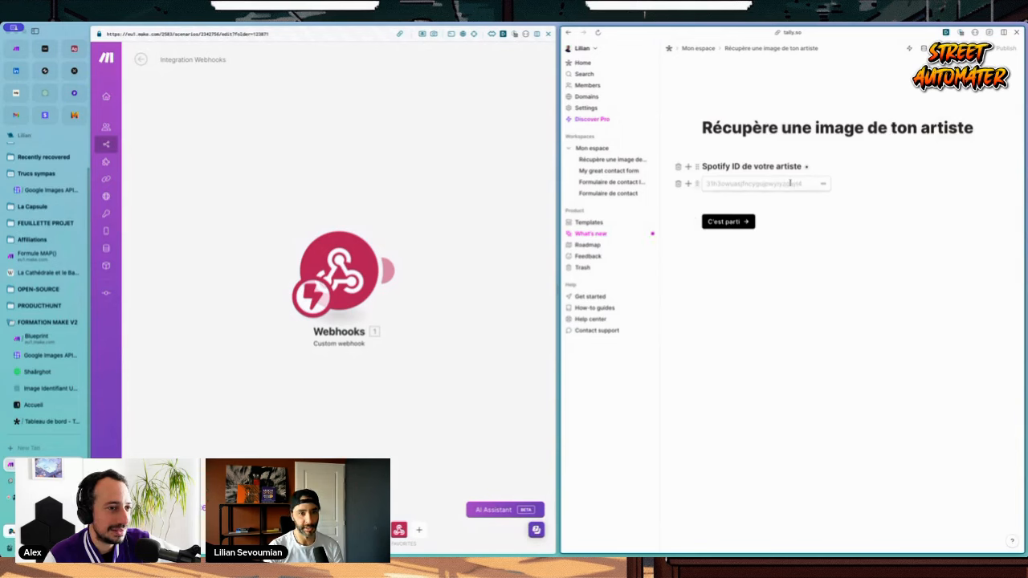
Step: Replace the old webhook in Redirect on completion with the new Make webhook address and save
left_click(739, 166)
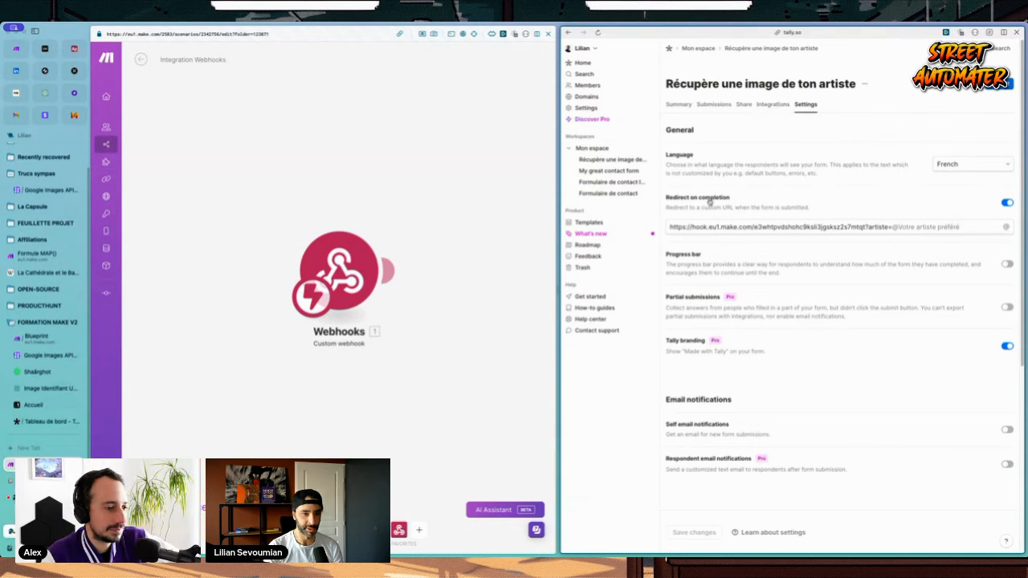
left_click_drag(671, 227, 866, 229)
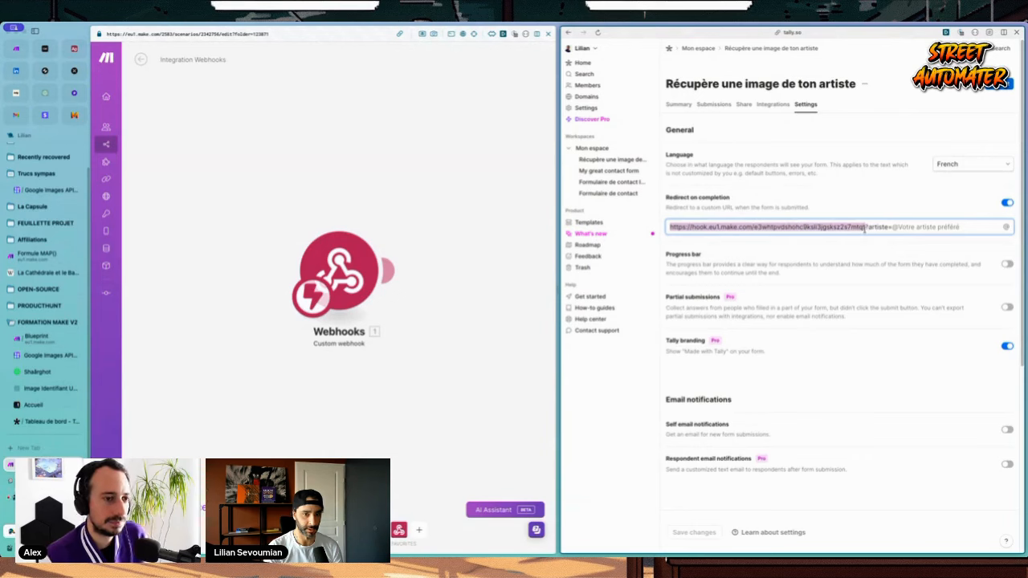
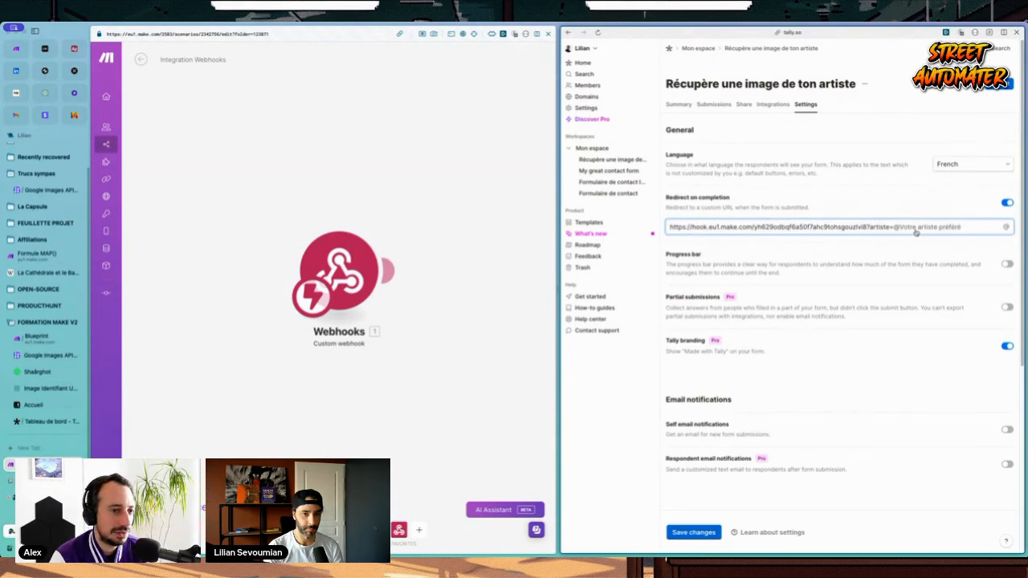
left_click(696, 531)
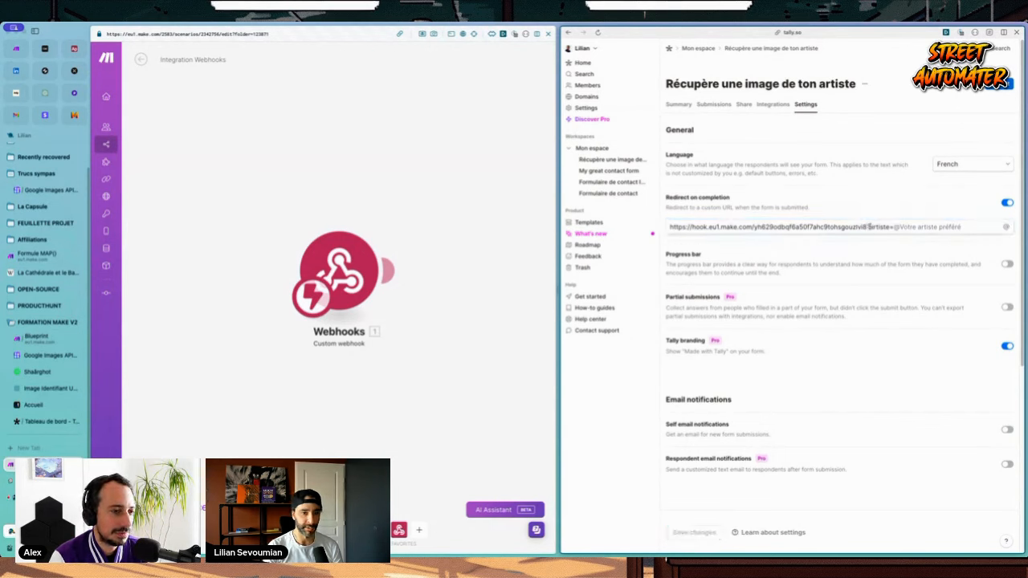
left_click(903, 229)
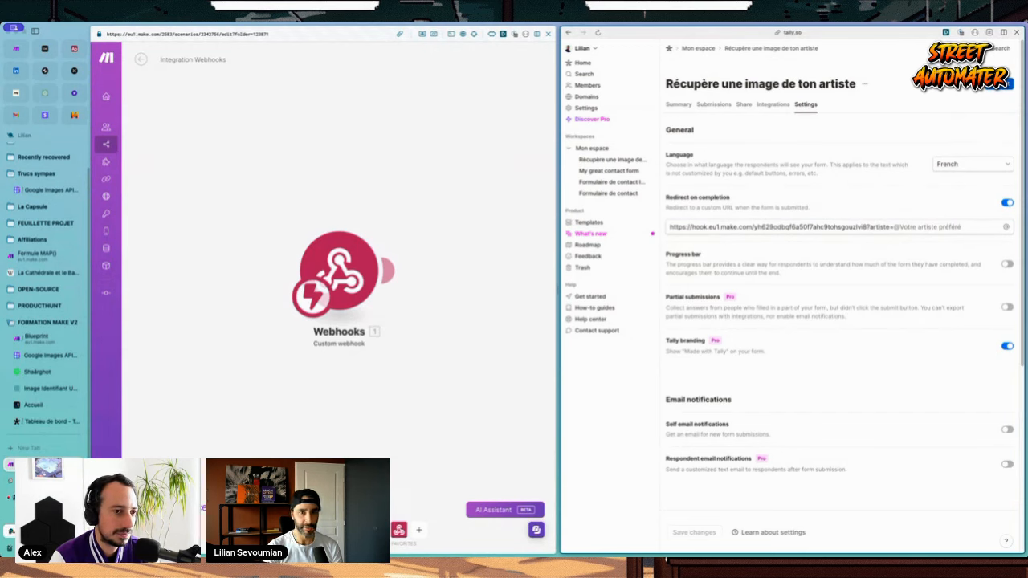
left_click(1007, 84)
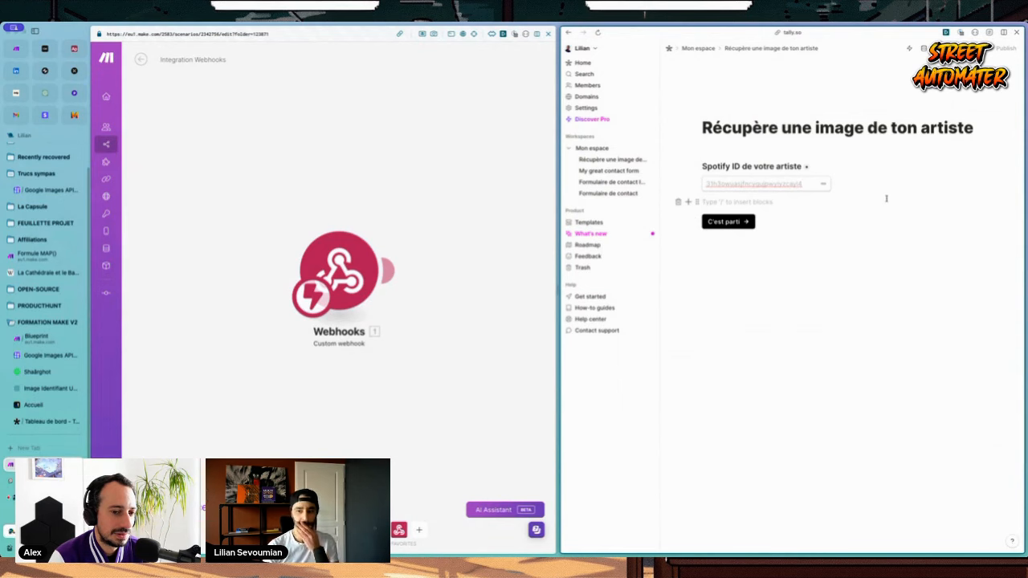
left_click(367, 225)
Step: Add a Spotify List Artist's Top Tracks module after the webhook
scroll(372, 223, "down", 2)
left_click_drag(415, 218, 316, 217)
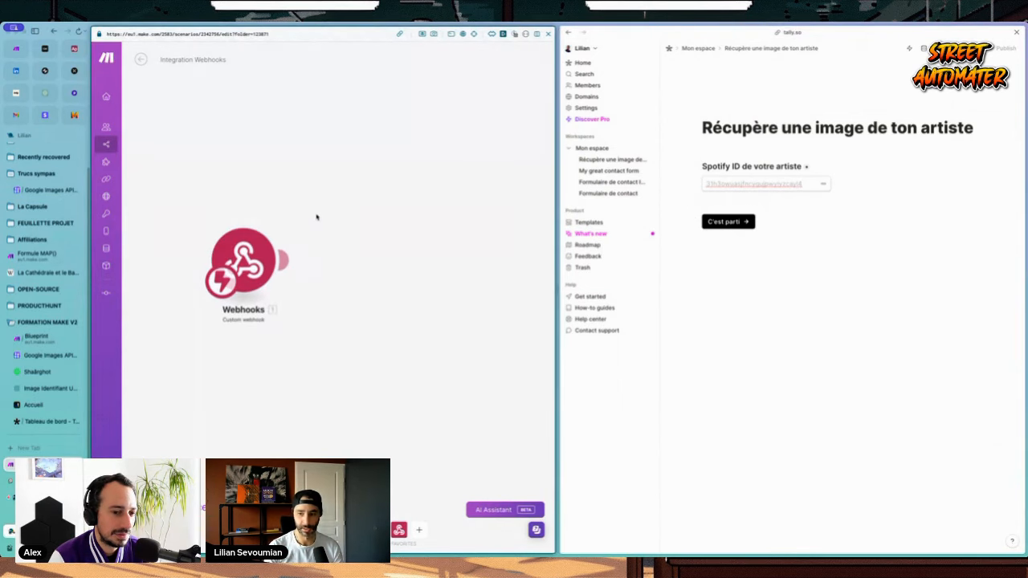
left_click(418, 530)
type("spot")
key("Down")
key("Down")
key("Down")
key("Return")
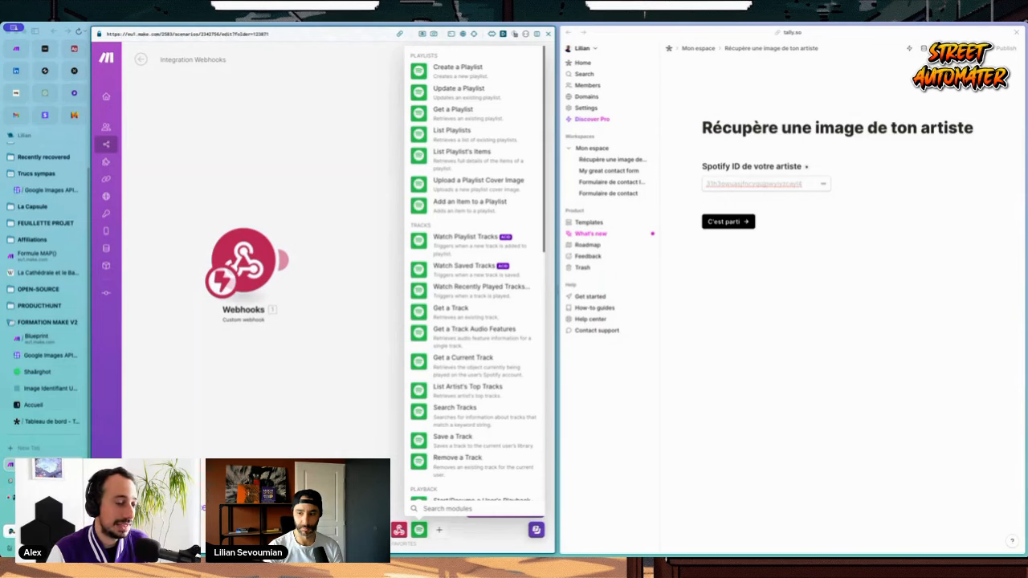
left_click(465, 511)
type("track")
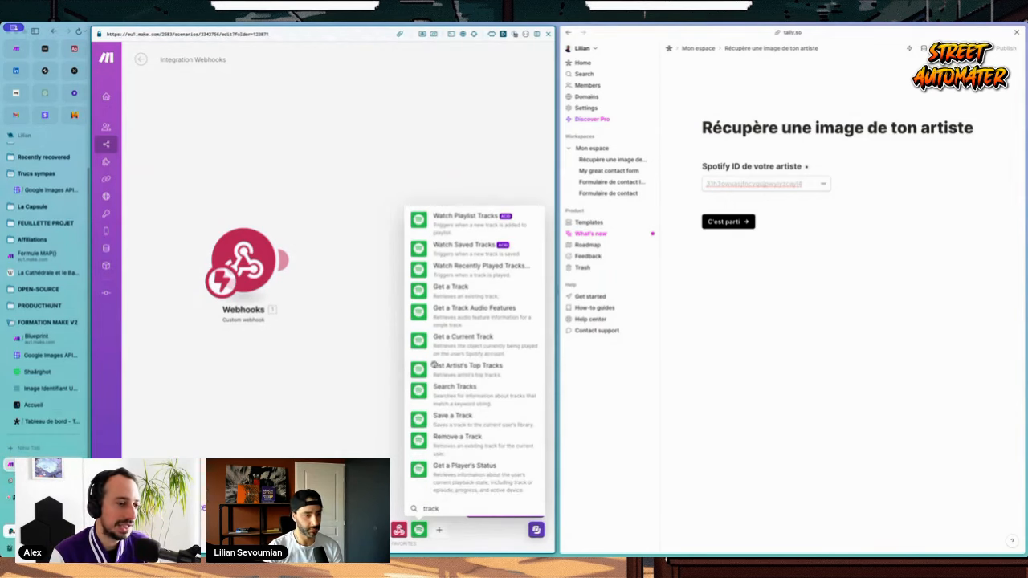
left_click(463, 367)
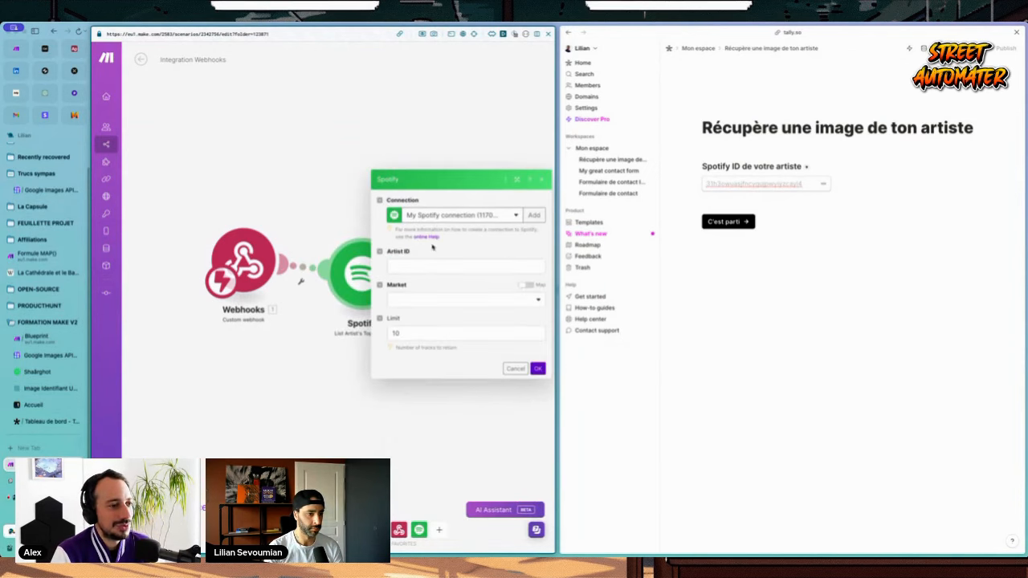
Step: Set the top tracks module's market to France and limit to 5
type("fr")
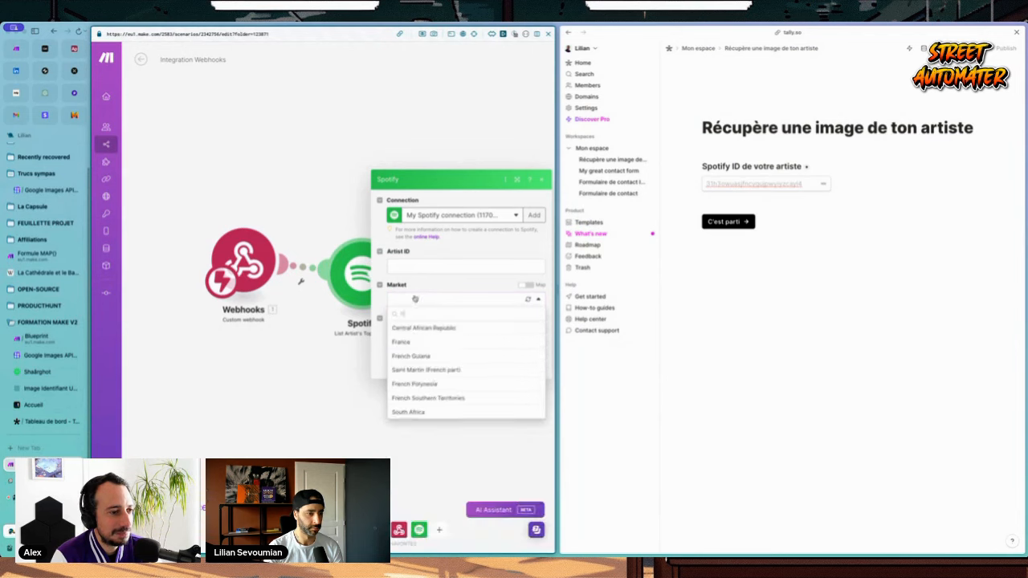
left_click(409, 344)
left_click(455, 334)
key("BackSpace")
key("BackSpace")
type("5")
left_click(417, 267)
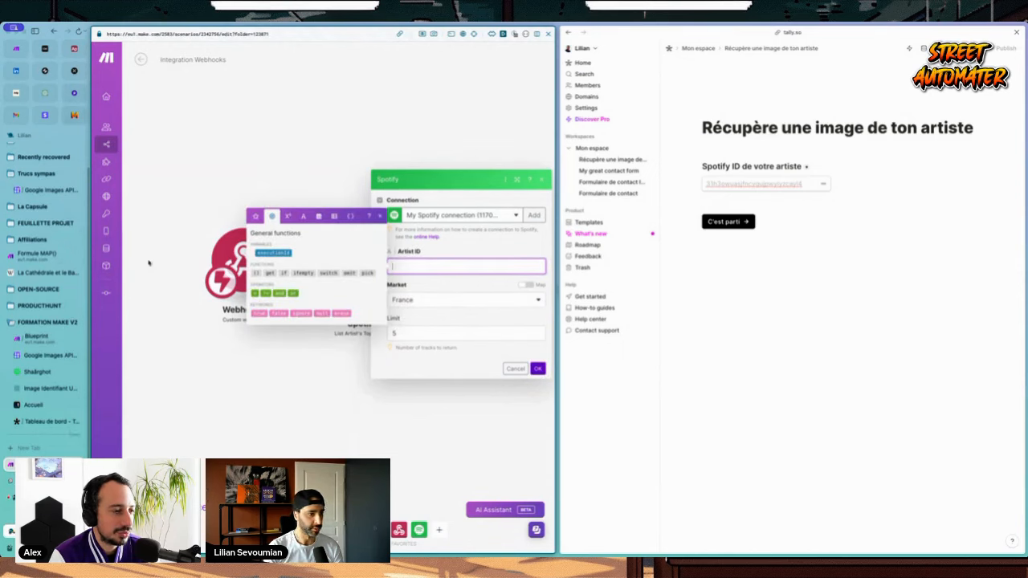
left_click(537, 367)
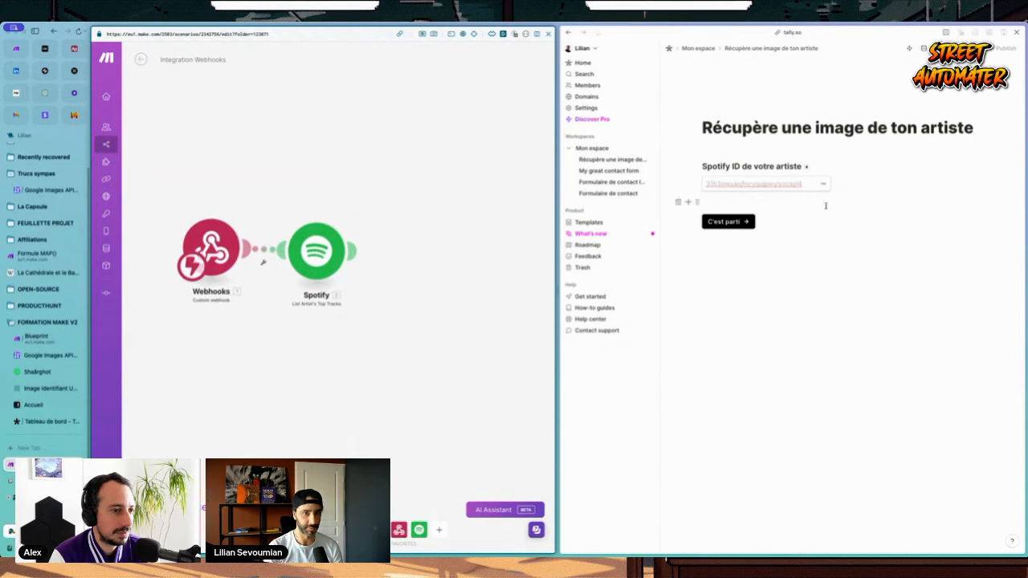
Step: Close the Tally window and add a Spotify Get a Track module after top tracks
left_click(1018, 33)
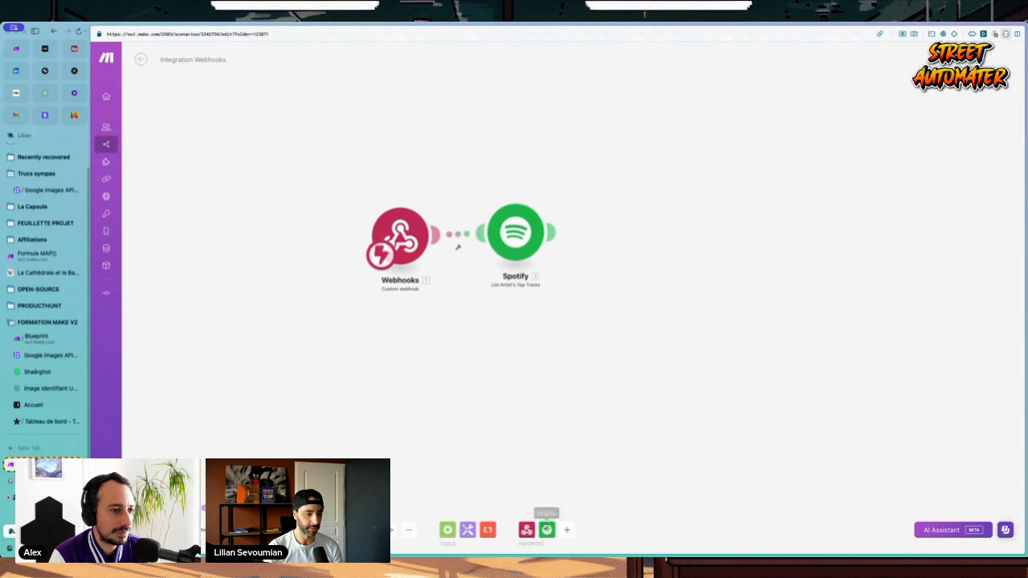
left_click(546, 530)
type("track")
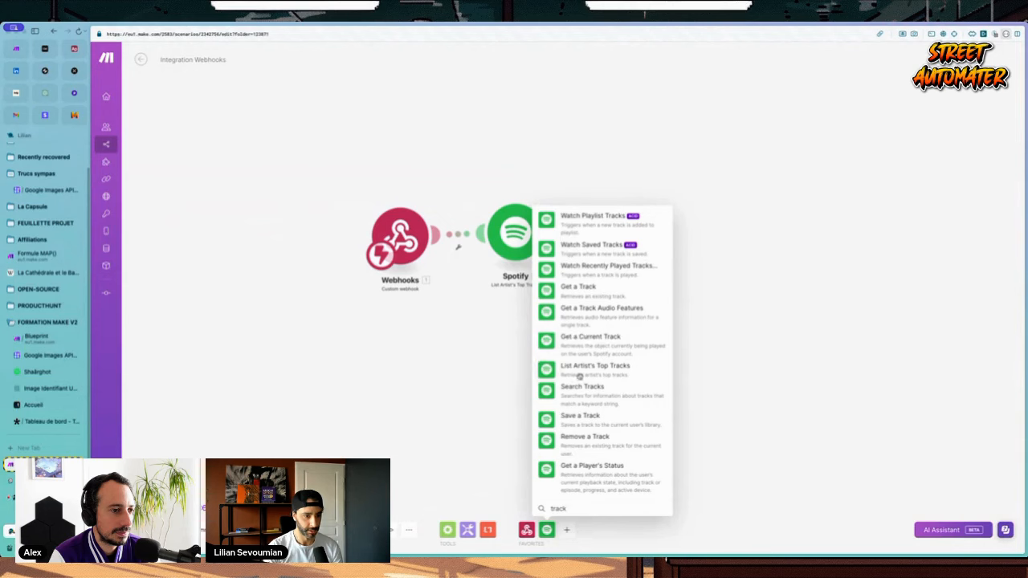
left_click(578, 288)
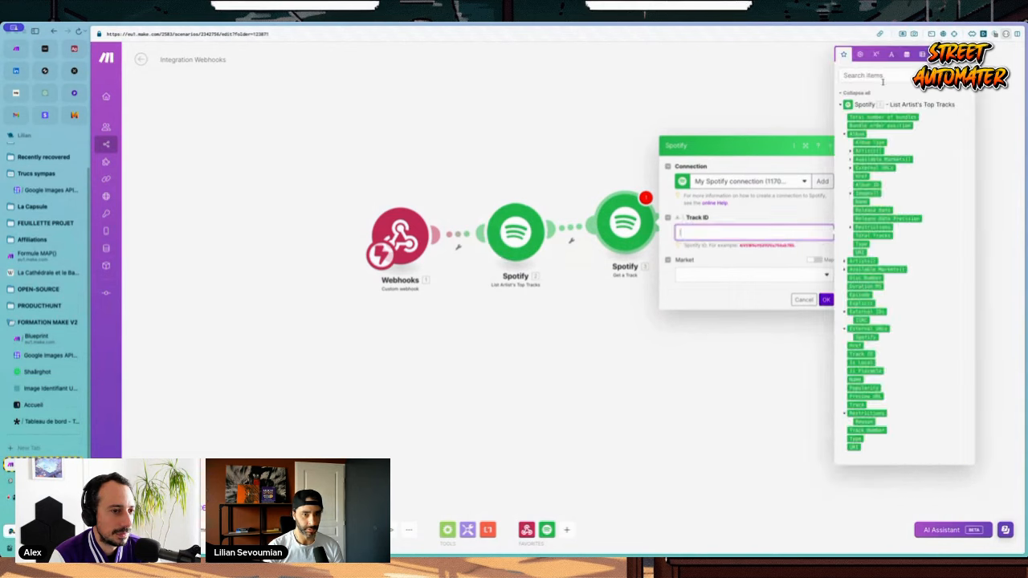
Step: Map Get a Track's Track ID from the top tracks output, set market France, and save
left_click(883, 74)
type("track")
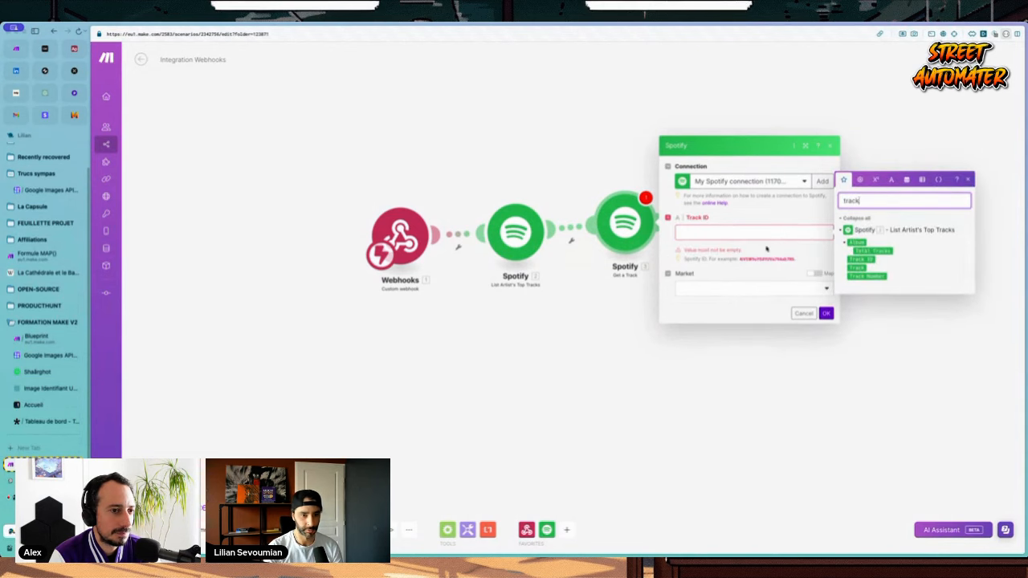
left_click(769, 233)
left_click(874, 260)
left_click(712, 274)
scroll(723, 362, "down", 5)
left_click(700, 318)
left_click(826, 300)
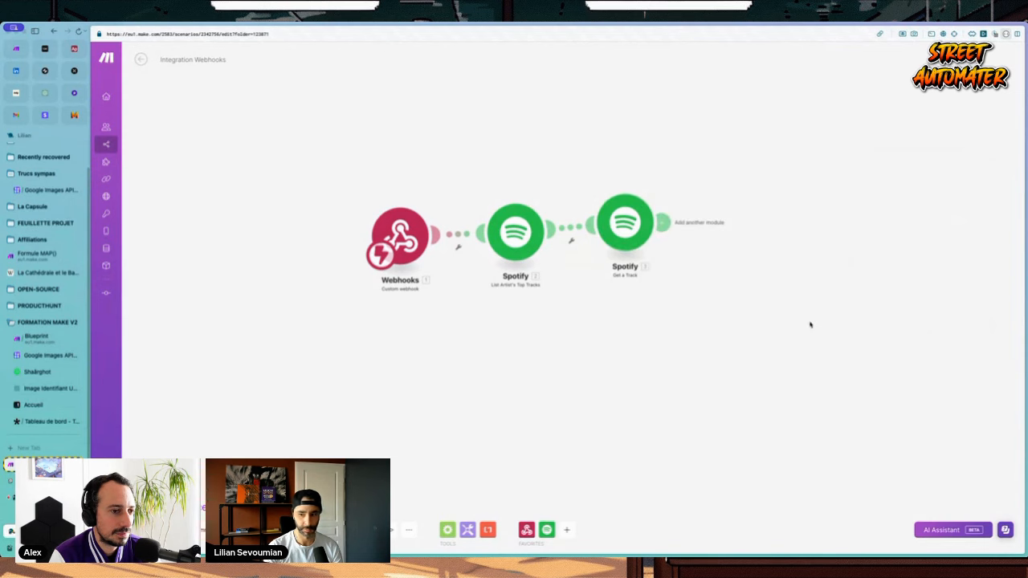
key("ctrl+s")
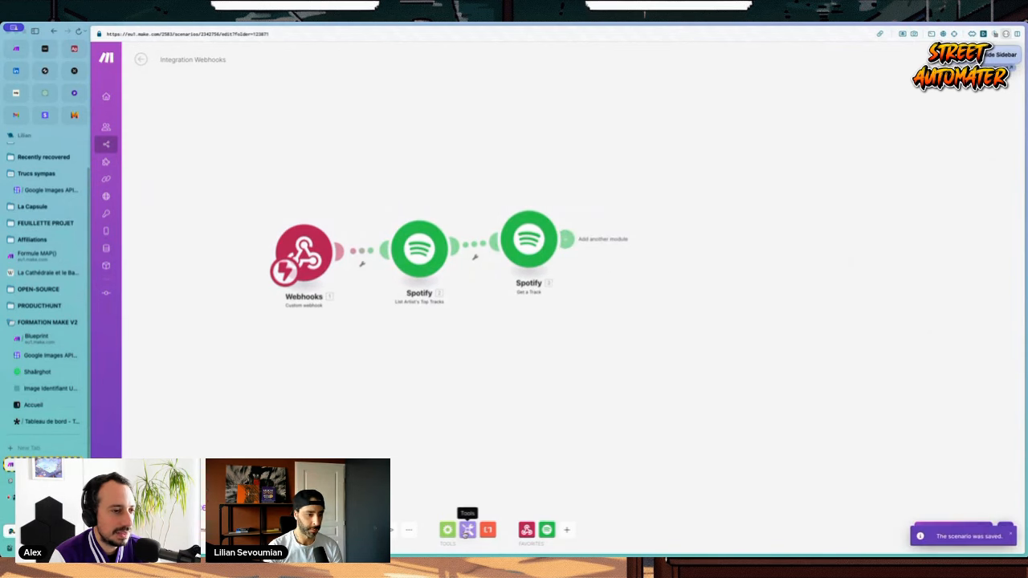
Step: Glance through the tools modules and the top tracks settings without changing anything
left_click(468, 530)
left_click(417, 346)
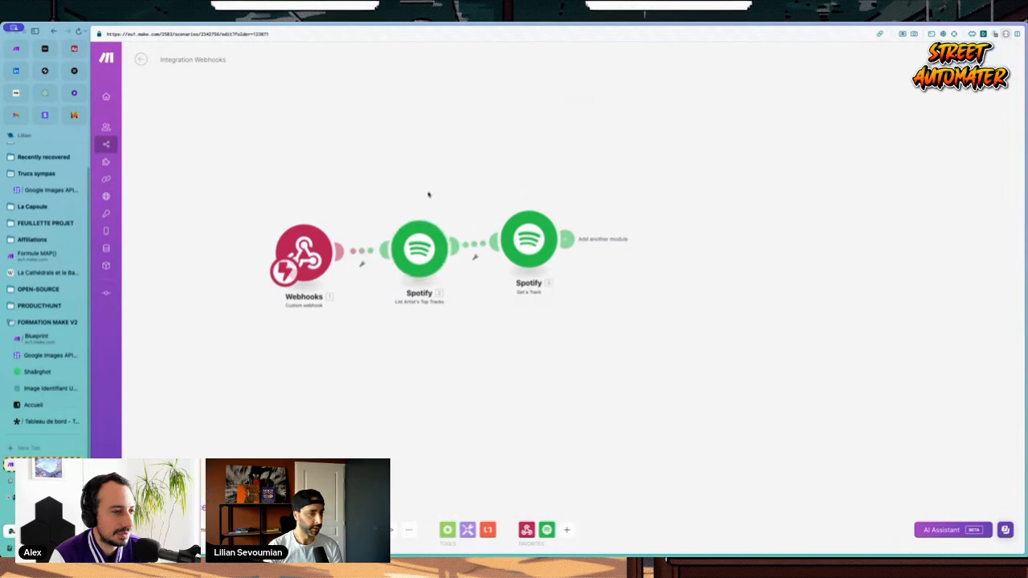
left_click(419, 247)
left_click(402, 412)
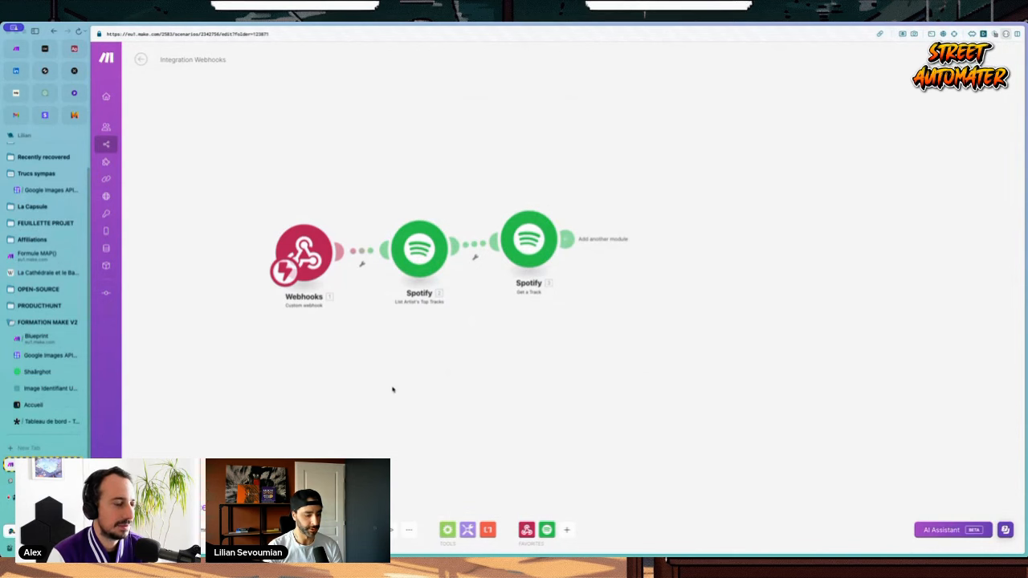
Step: Open the Spotify web player at open.spotify.com in a new tab
key("super+t")
type("open.spotify")
key("Return")
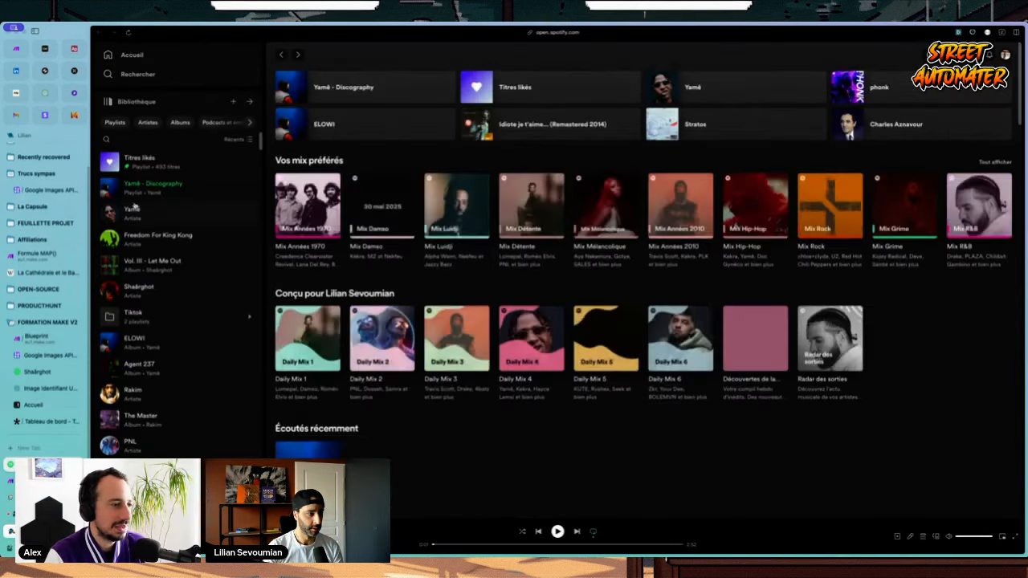
Step: Copy Yamê's artist ID from the end of the artist page address, then return to Make
left_click(133, 209)
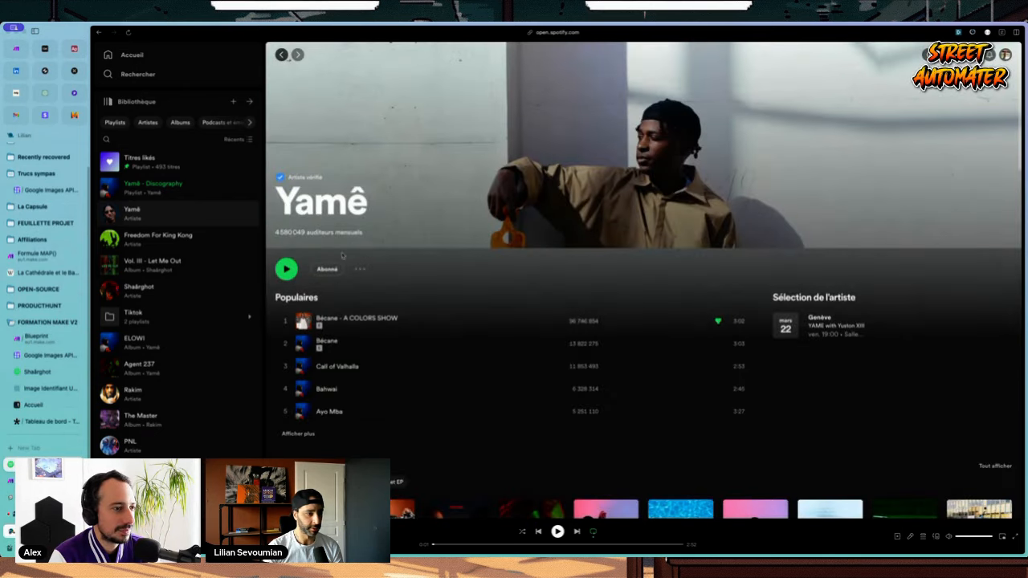
left_click(572, 33)
left_click(550, 235)
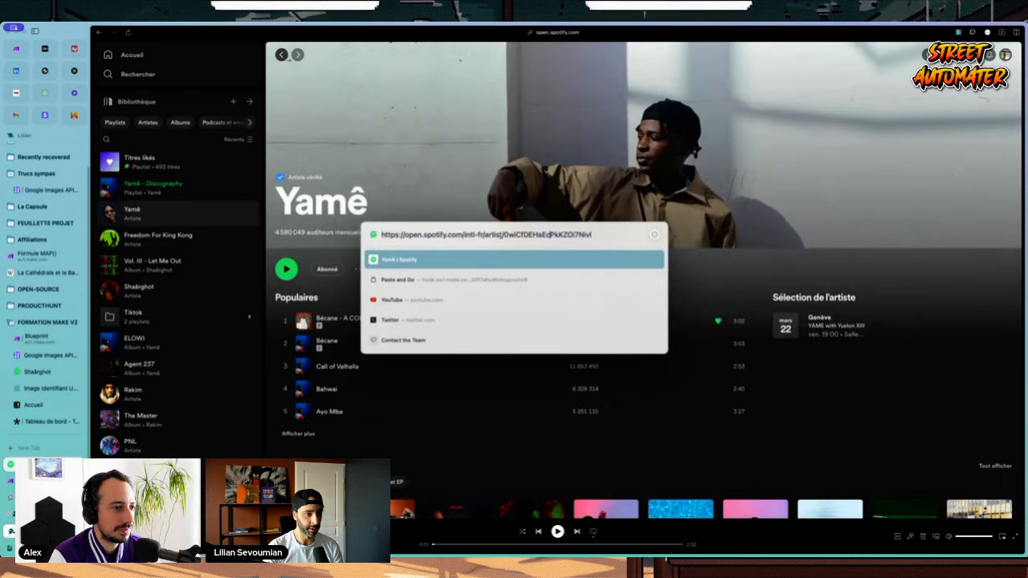
left_click_drag(504, 235, 592, 235)
key("ctrl+x")
key("Escape")
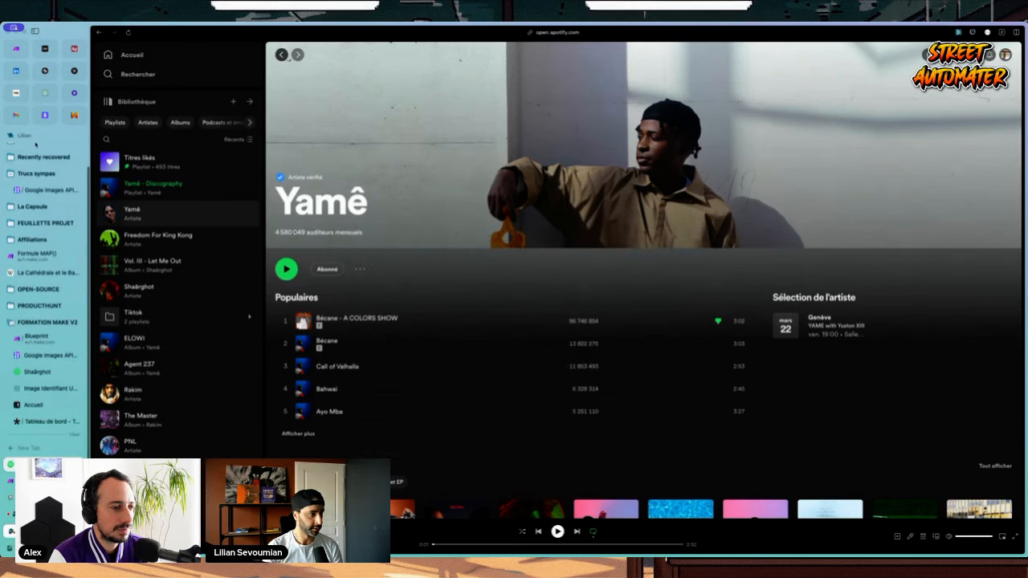
key("ctrl+Tab")
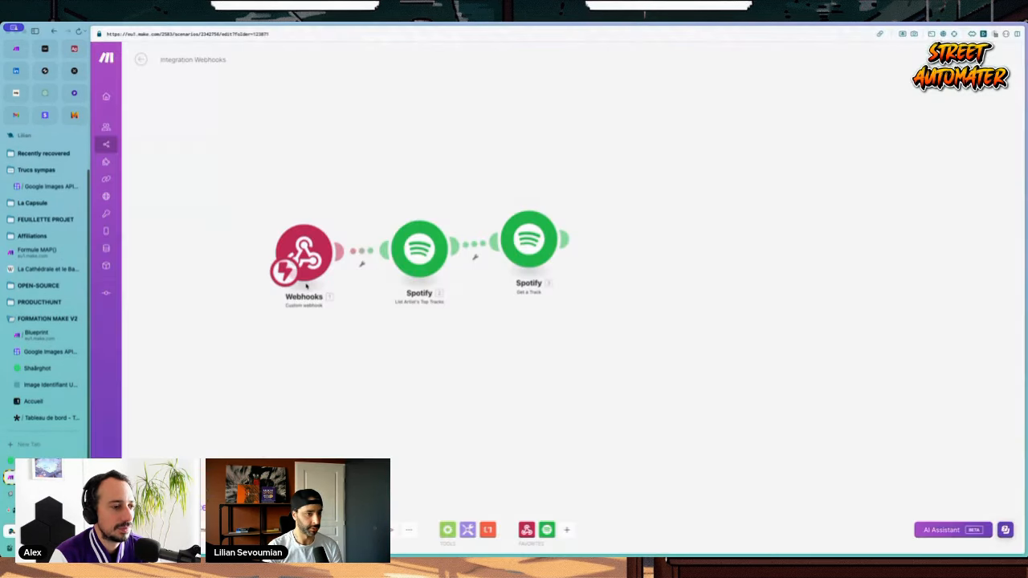
Step: Paste Yamê's artist ID into the top tracks module's Artist ID field
left_click(419, 249)
left_click(530, 240)
key("ctrl+v")
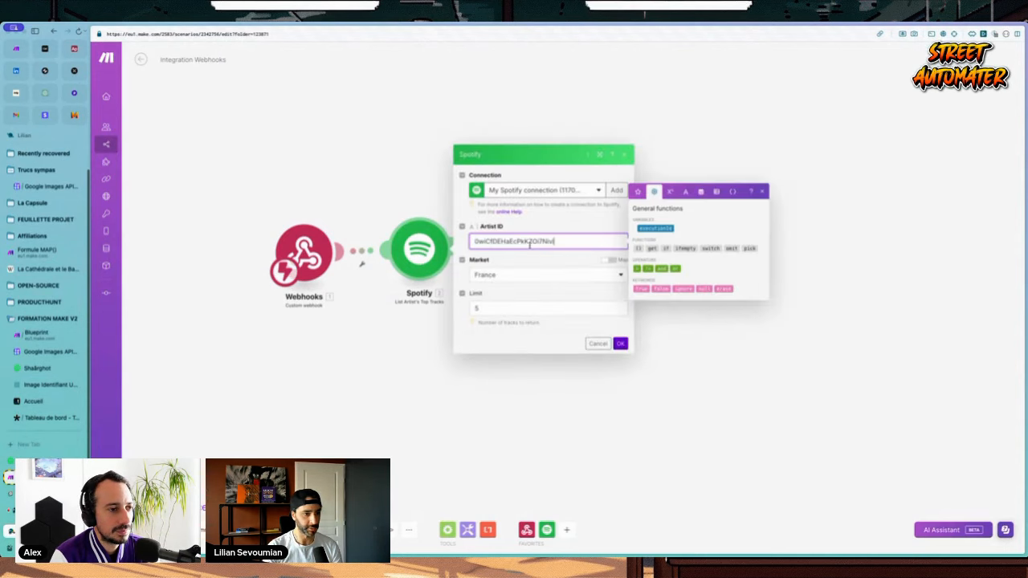
left_click(621, 344)
Step: Run only the top tracks module and inspect its output bundles
right_click(420, 248)
left_click(450, 267)
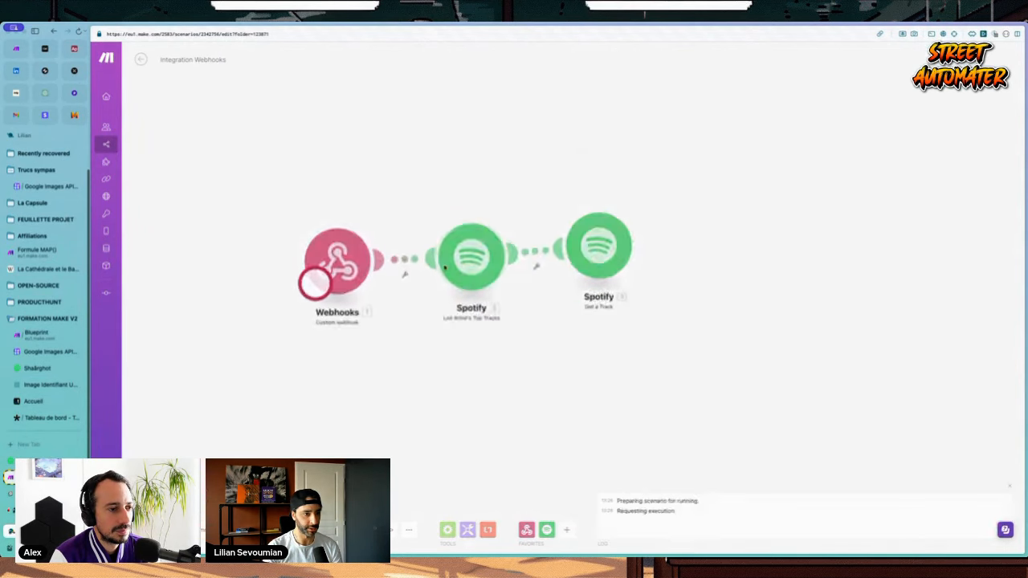
left_click(538, 211)
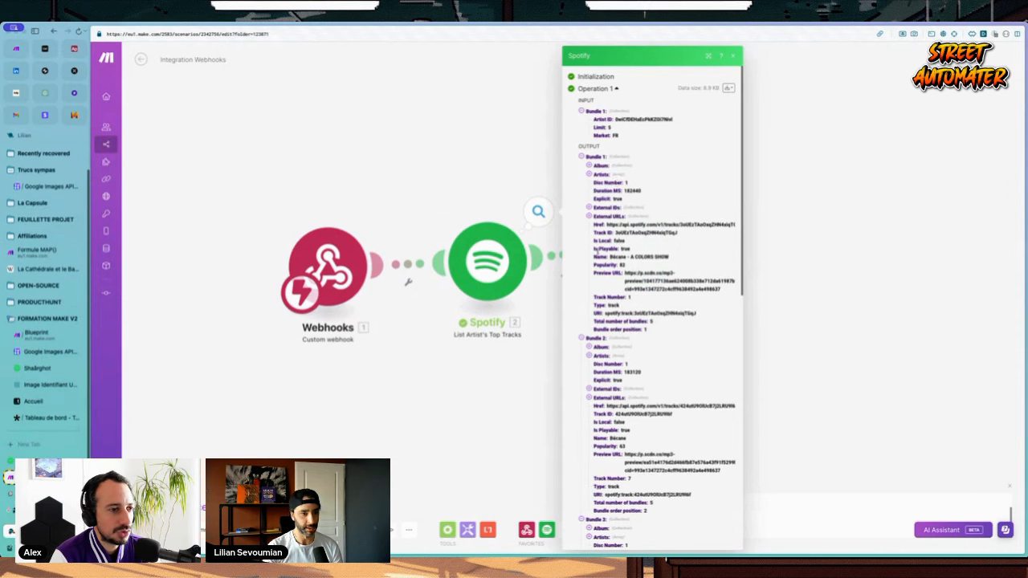
scroll(600, 233, "down", 10)
scroll(601, 238, "up", 10)
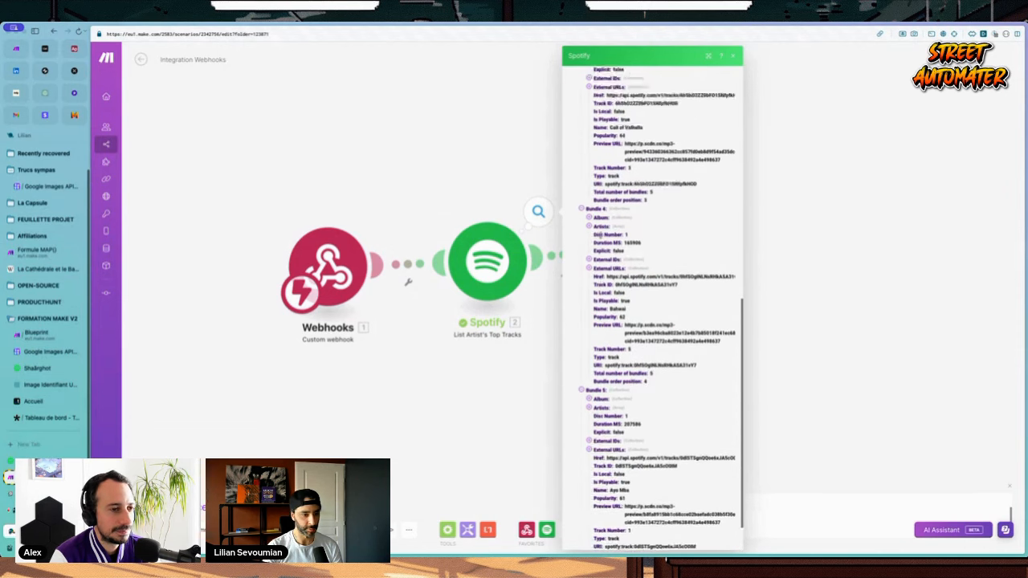
left_click(432, 188)
Step: Unlink the webhook from the Spotify modules and inspect Get a Track's five returned tracks
left_click(608, 241)
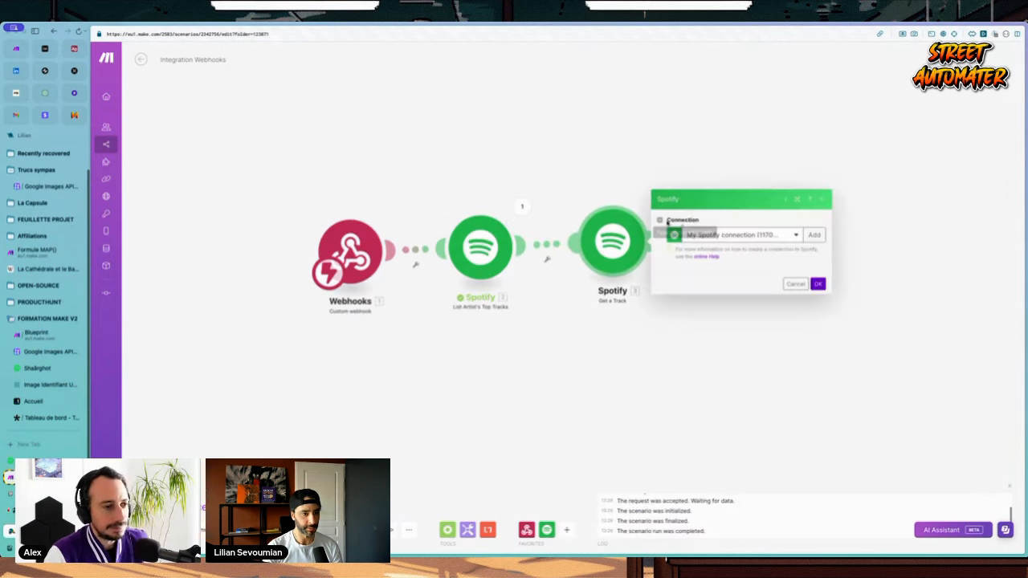
left_click(573, 167)
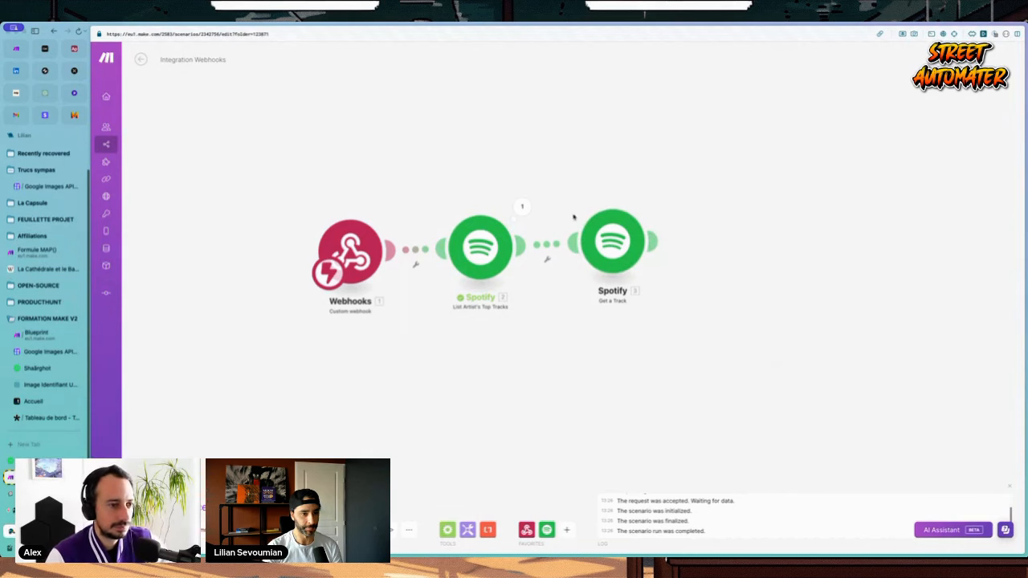
left_click(414, 264)
left_click(433, 272)
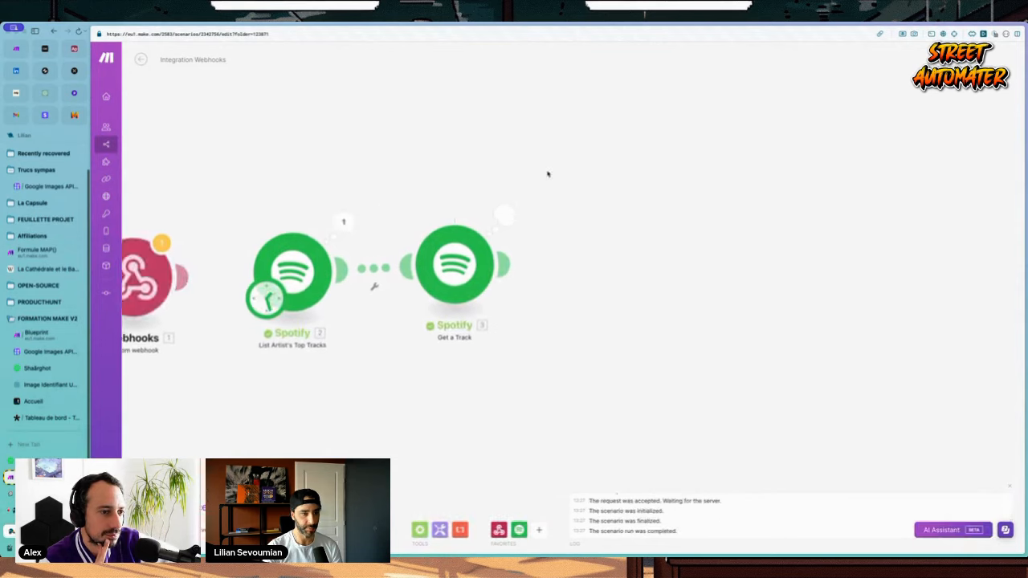
left_click(512, 207)
left_click(569, 187)
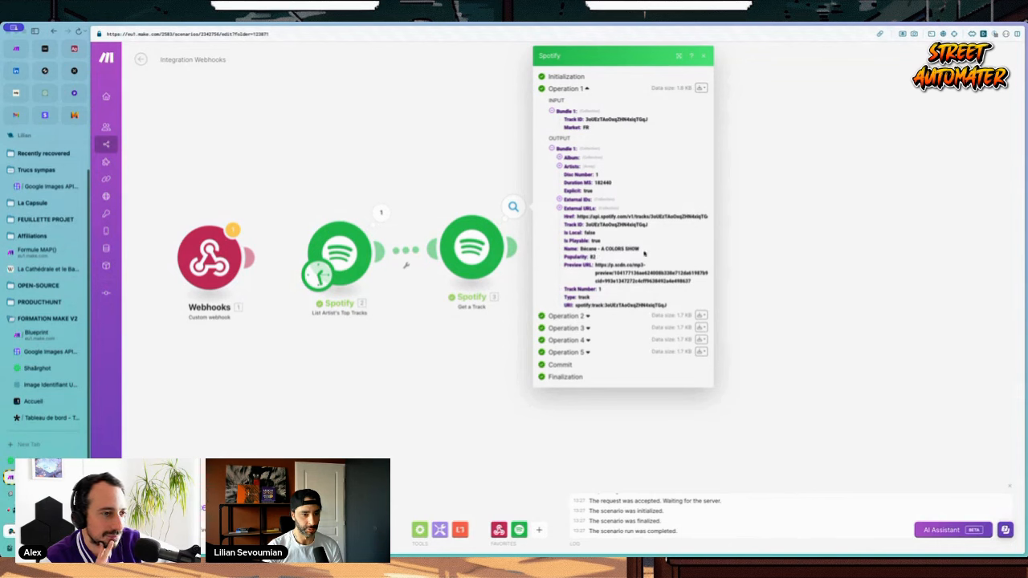
left_click(470, 178)
scroll(702, 216, "up", 1)
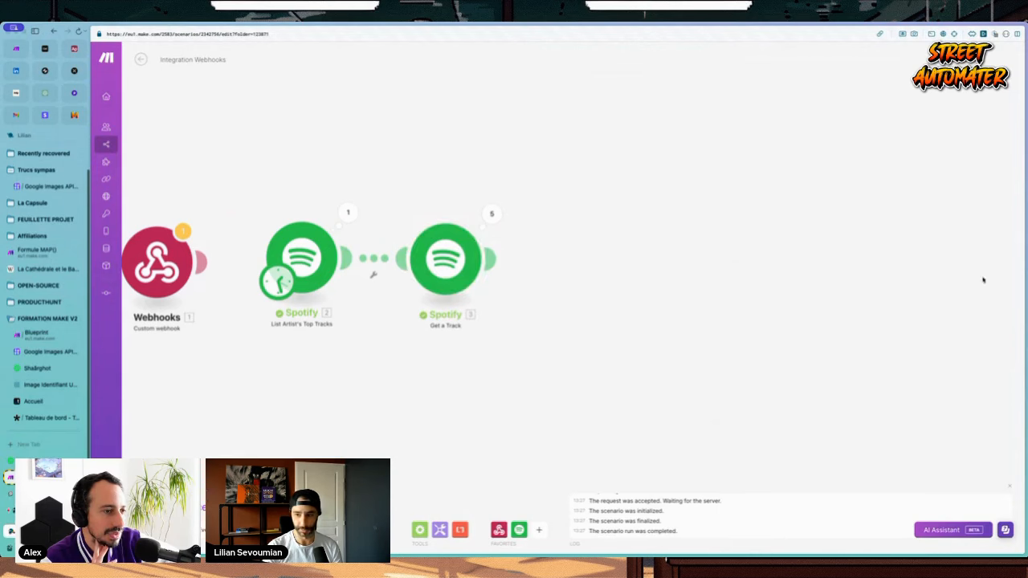
scroll(551, 243, "down", 1)
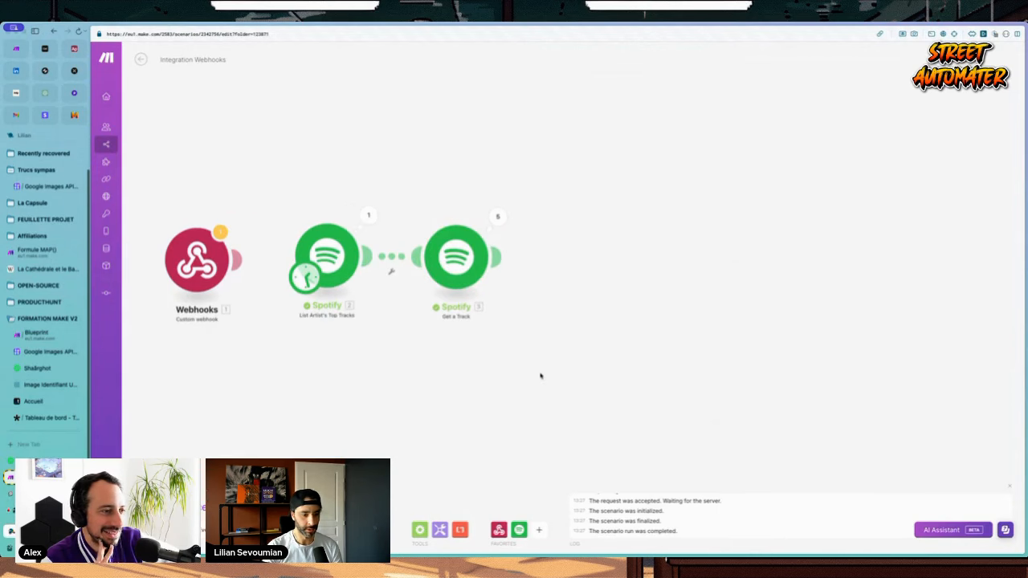
left_click(439, 530)
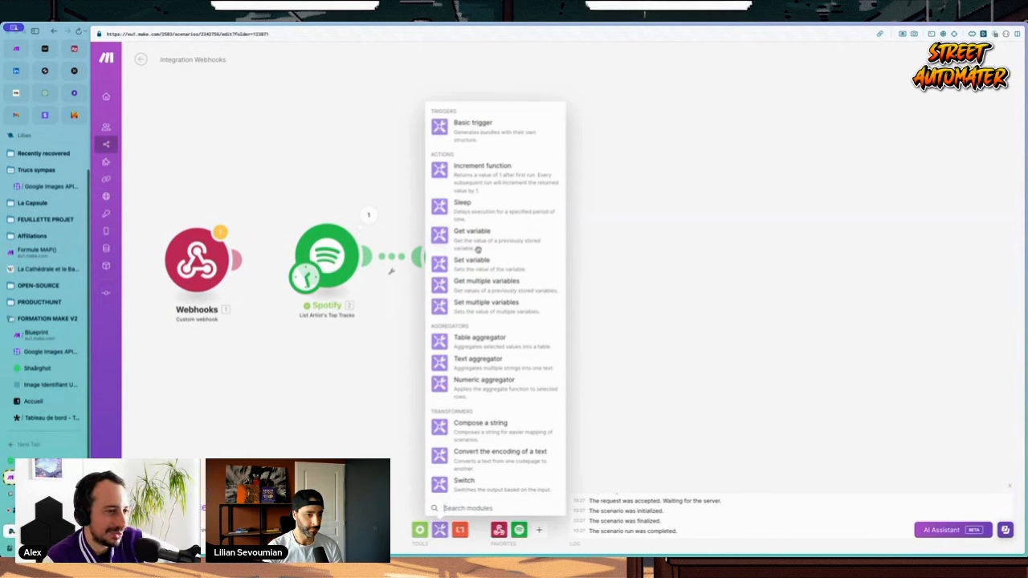
Step: Add a Text aggregator after Get a Track and review the Spotify run output
left_click(477, 359)
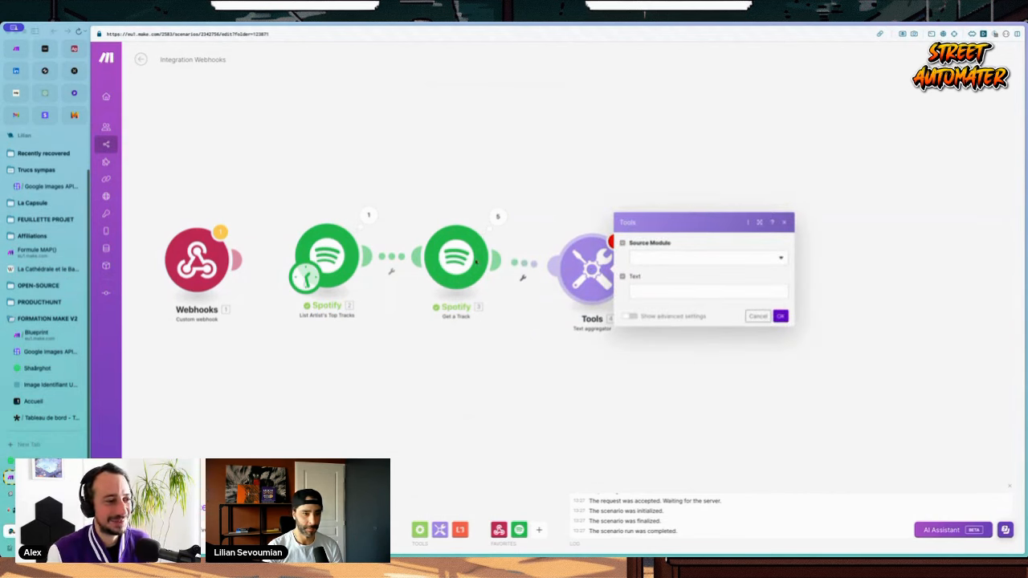
left_click(714, 260)
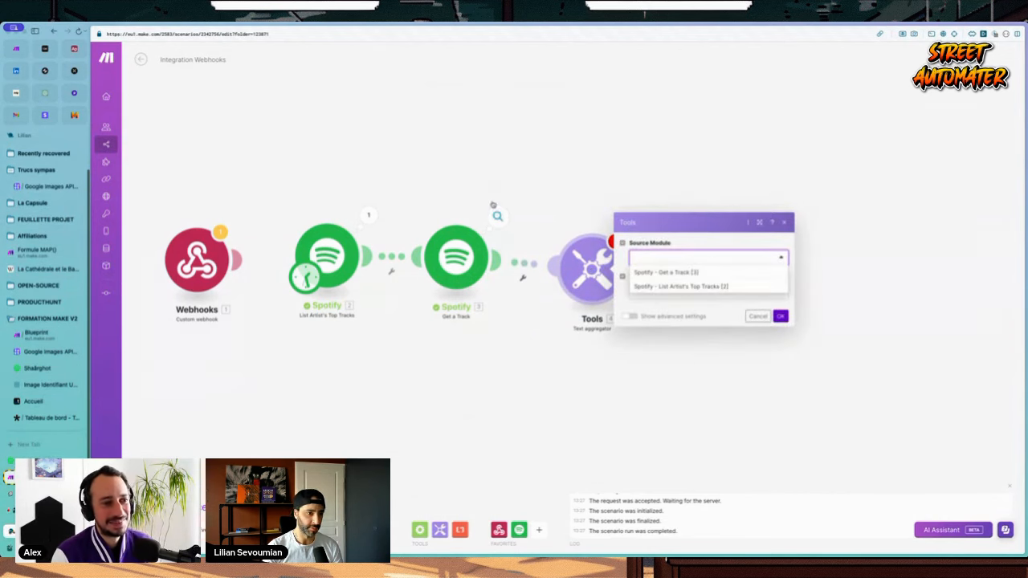
left_click(498, 216)
left_click(552, 196)
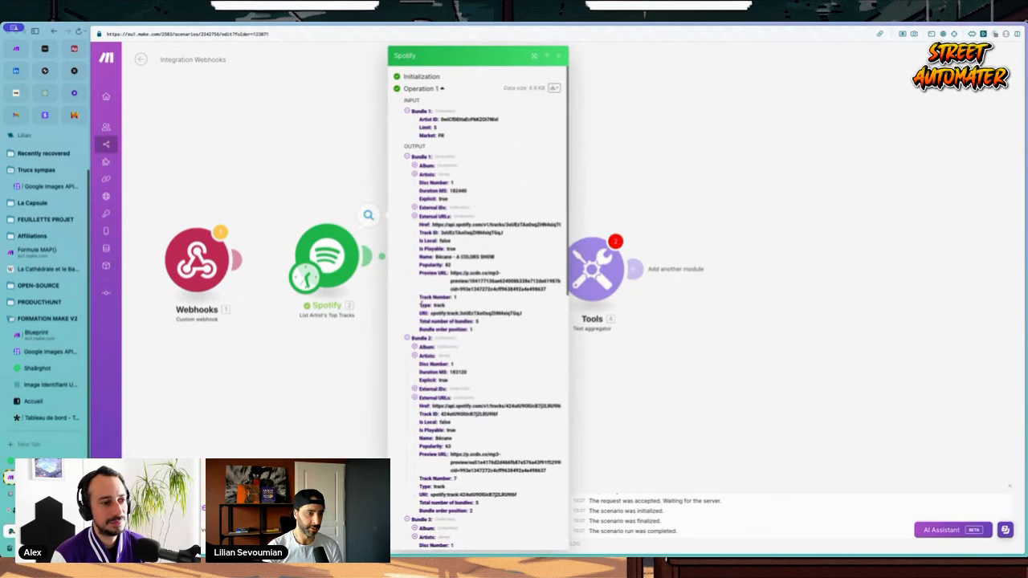
left_click(318, 174)
left_click(593, 268)
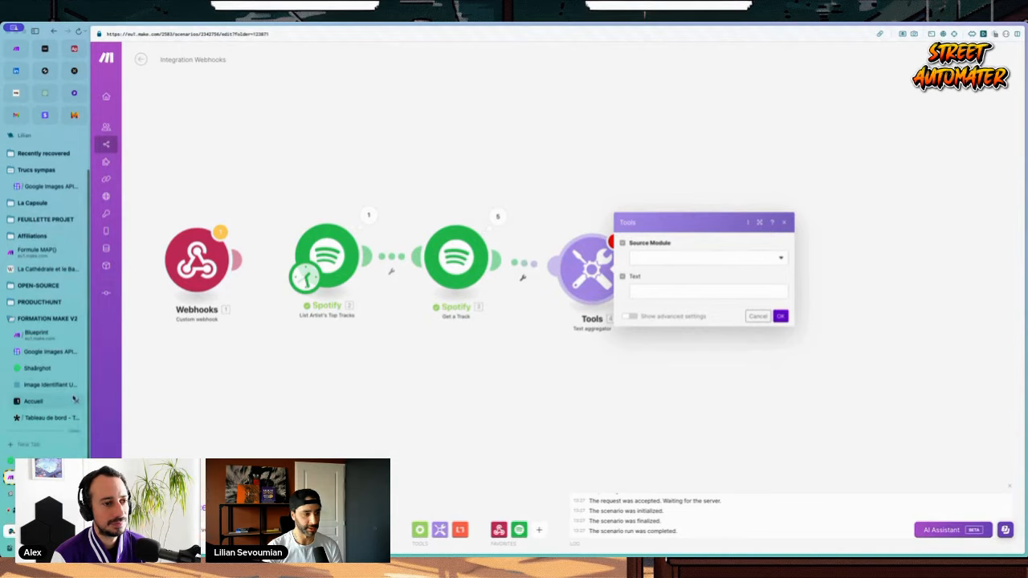
Step: Glance at the finished example image tab, then return to the aggregator's source module choice
left_click(48, 385)
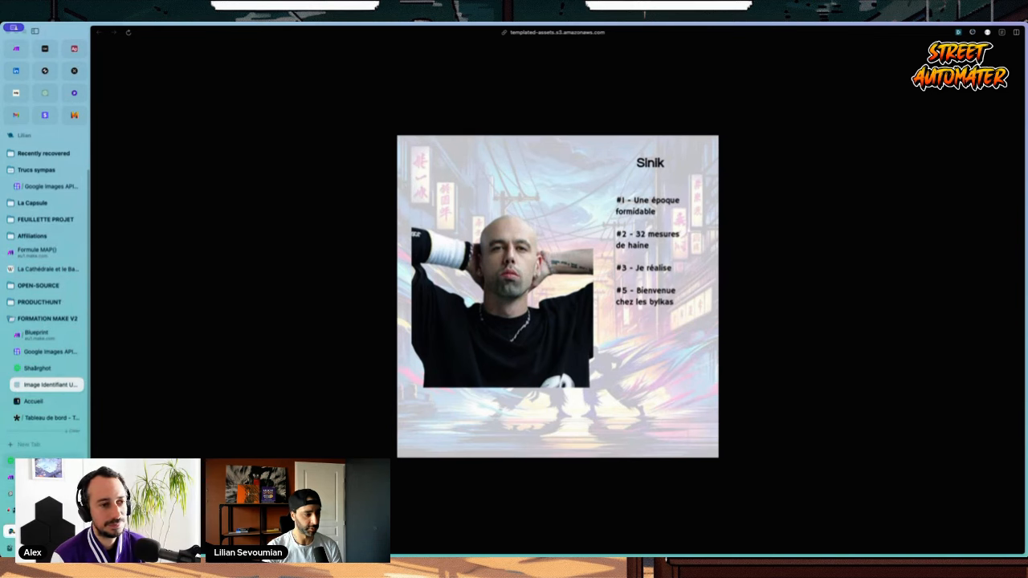
key("ctrl+Tab")
key("ctrl+Tab")
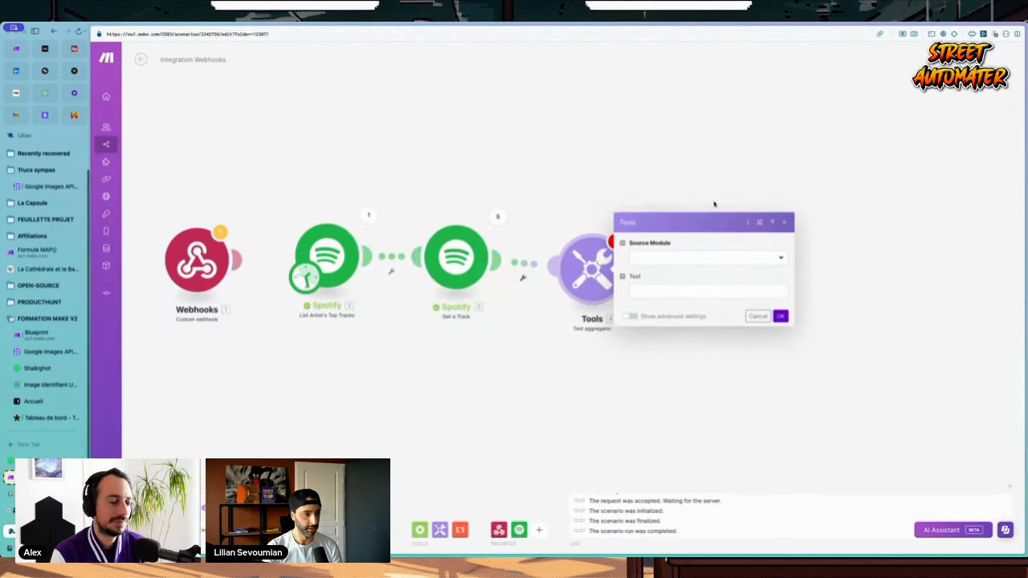
left_click(673, 258)
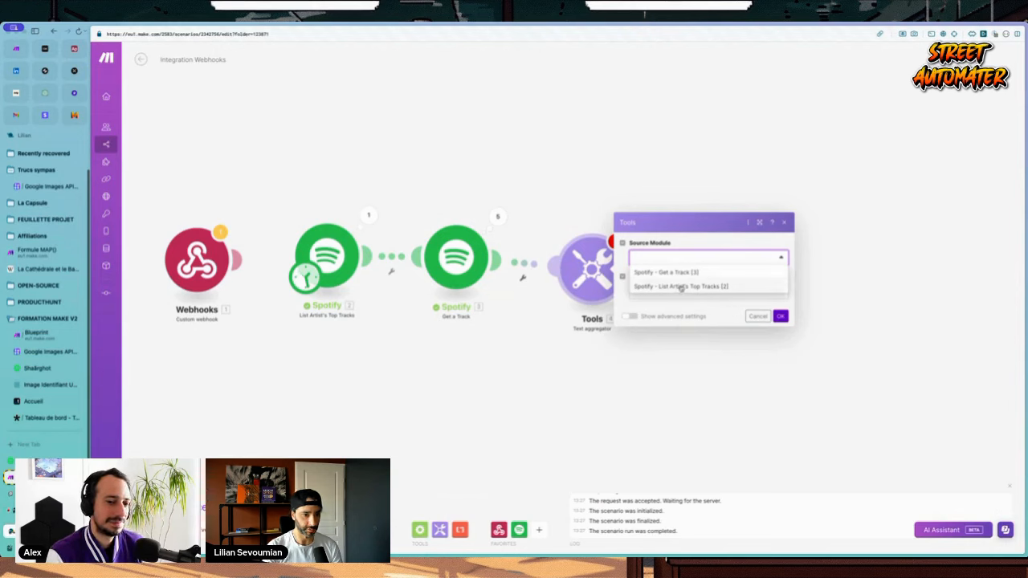
Step: Set the aggregator source to List Artist's Top Tracks and insert Bundle order position into Text
left_click(670, 287)
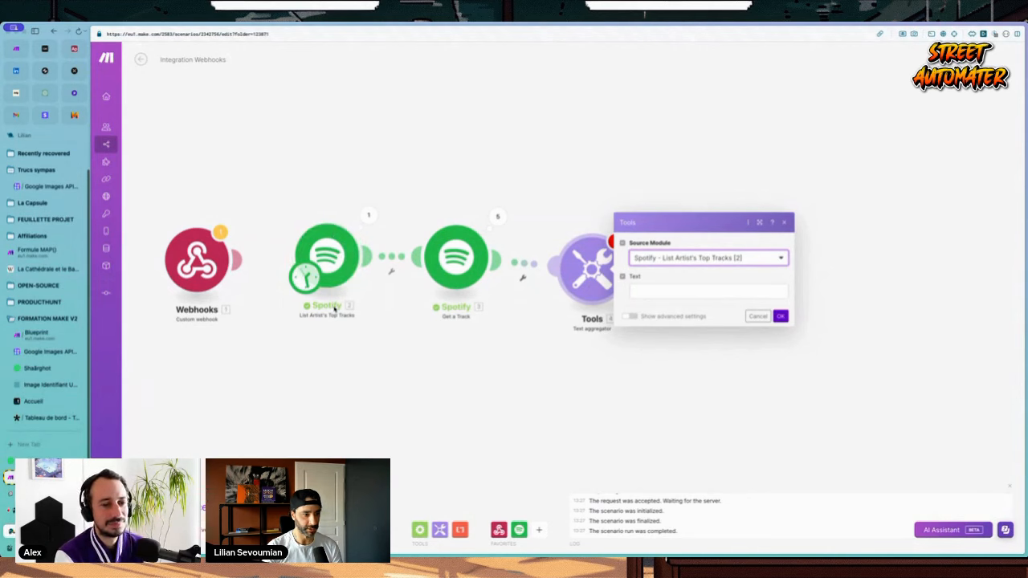
left_click(674, 289)
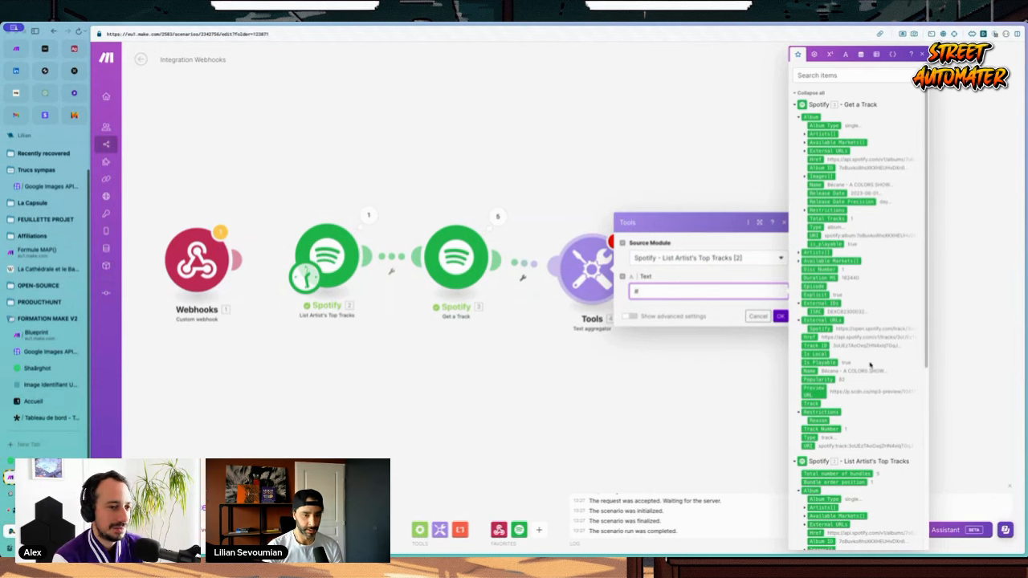
scroll(870, 364, "down", 5)
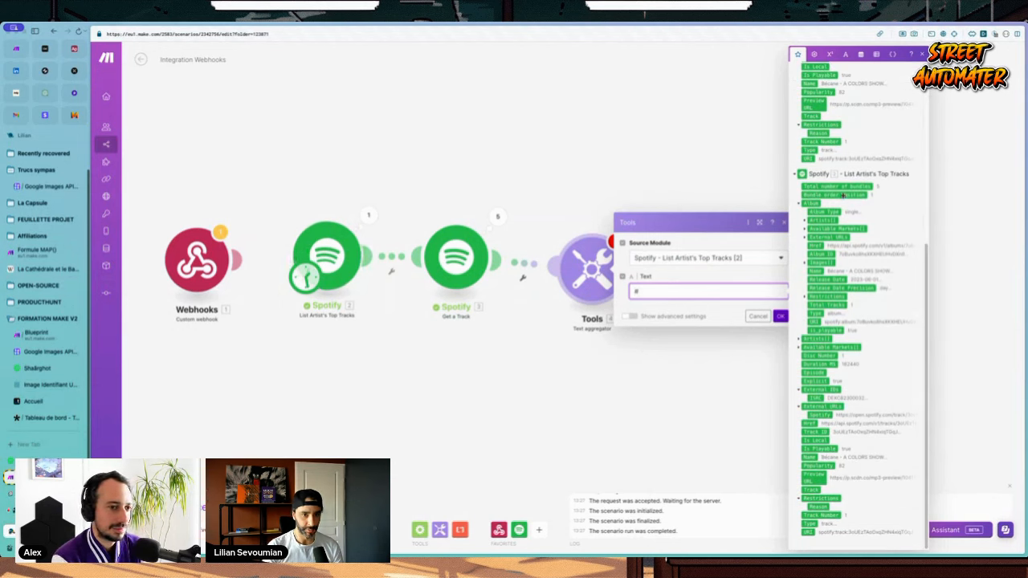
left_click(842, 197)
left_click(780, 315)
Step: Add each top track's Name after its position in the aggregator text
left_click(368, 215)
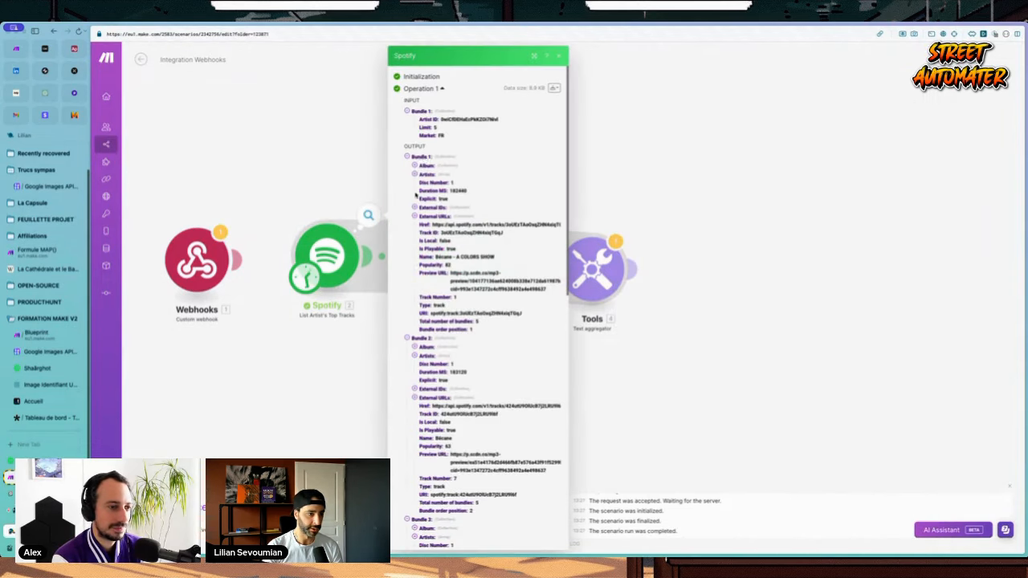
left_click_drag(430, 329, 464, 330)
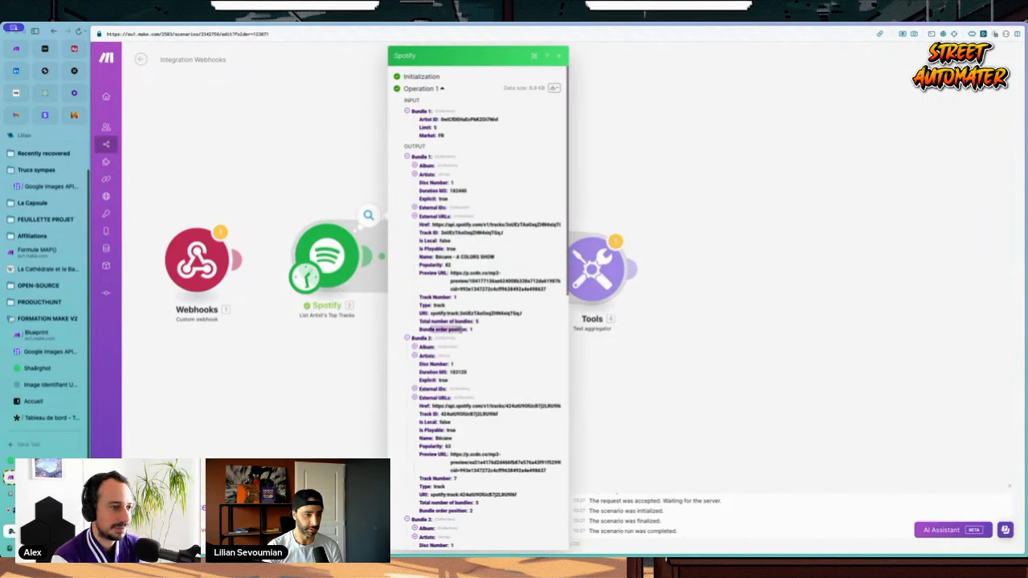
scroll(471, 329, "down", 7)
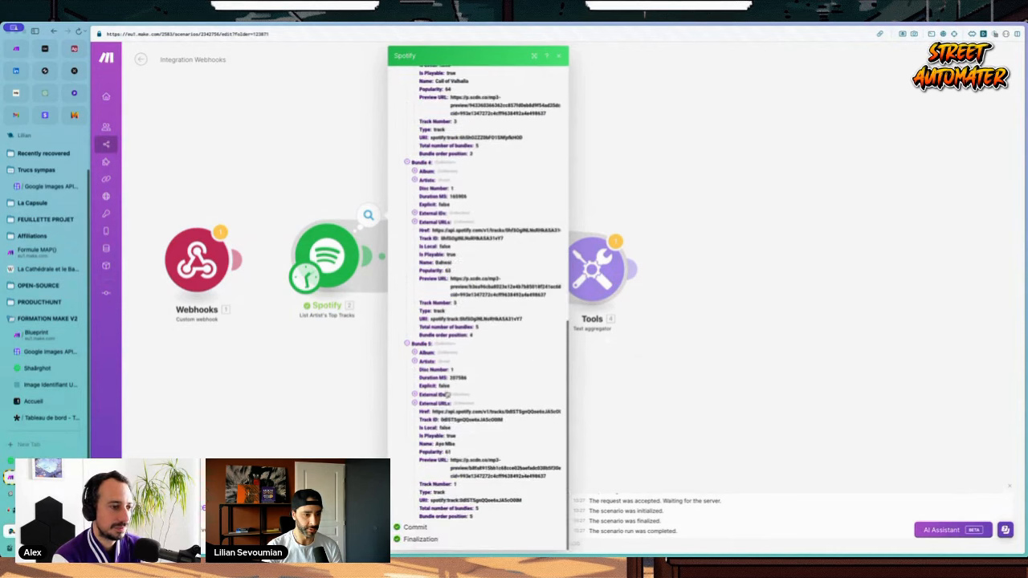
left_click(690, 381)
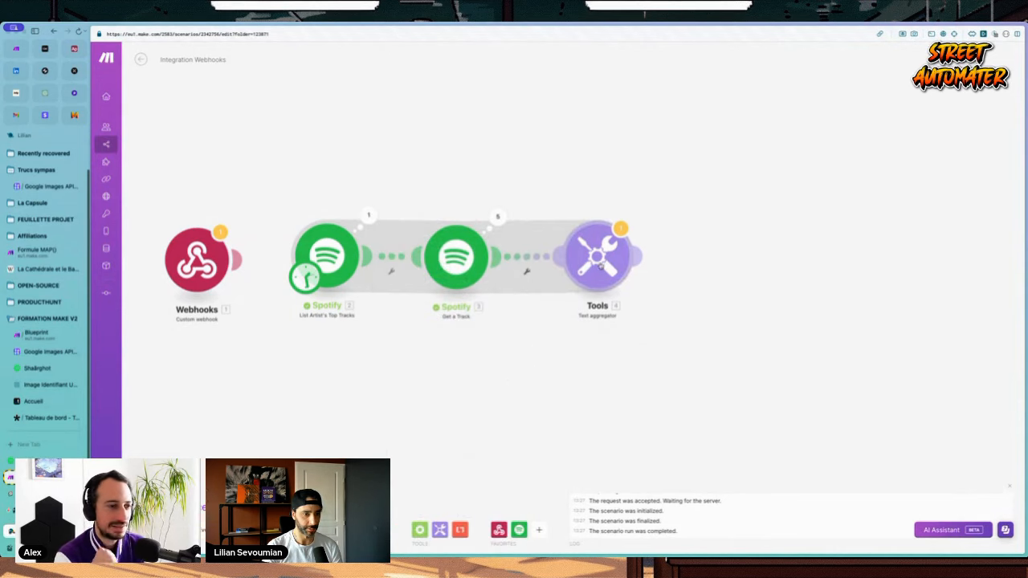
left_click(601, 269)
left_click(776, 279)
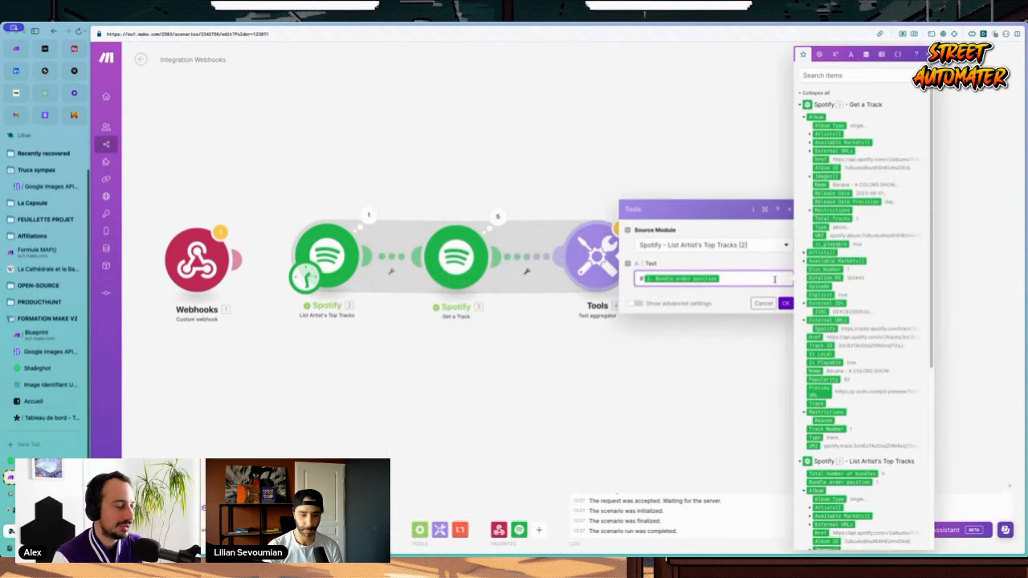
left_click(852, 75)
type("name")
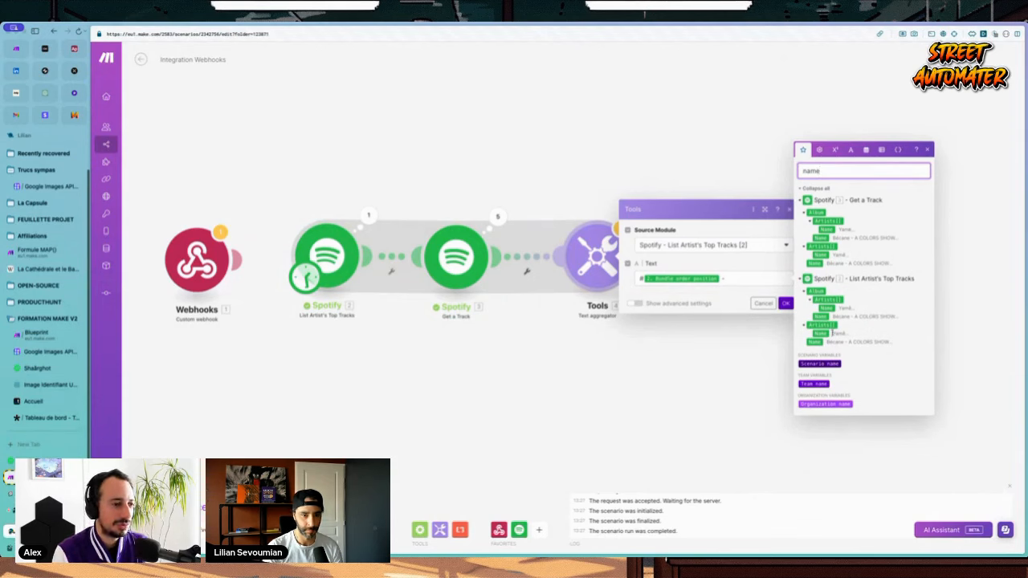
left_click_drag(816, 342, 746, 277)
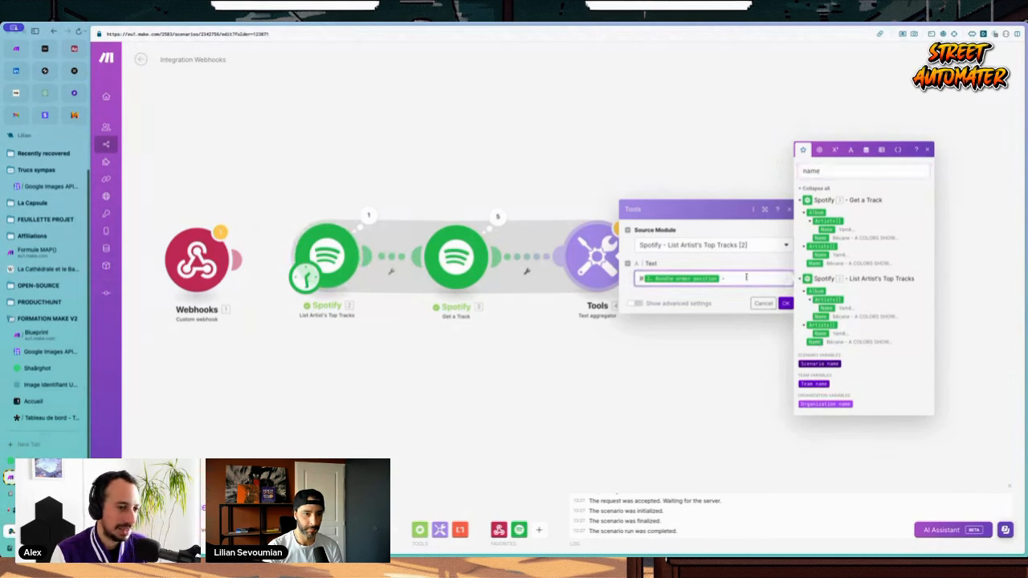
left_click(786, 303)
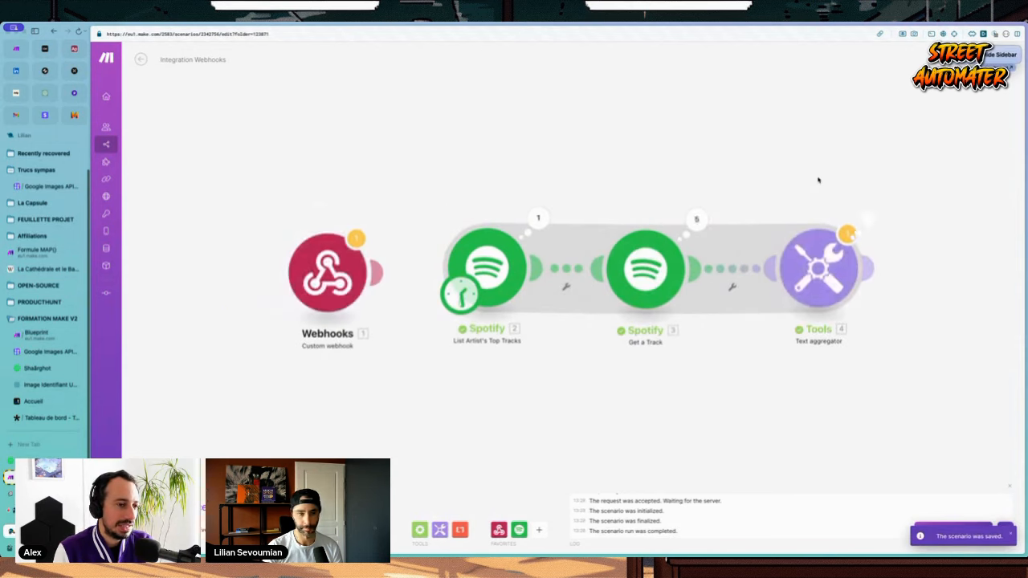
Step: Set the row separator to New row and enable stopping after an empty aggregation
left_click(589, 210)
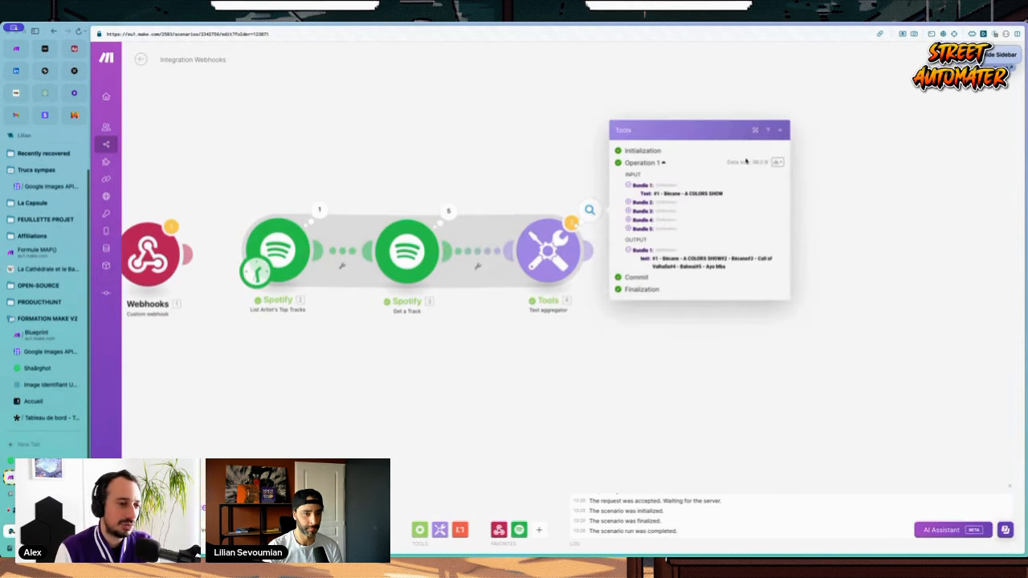
left_click(549, 251)
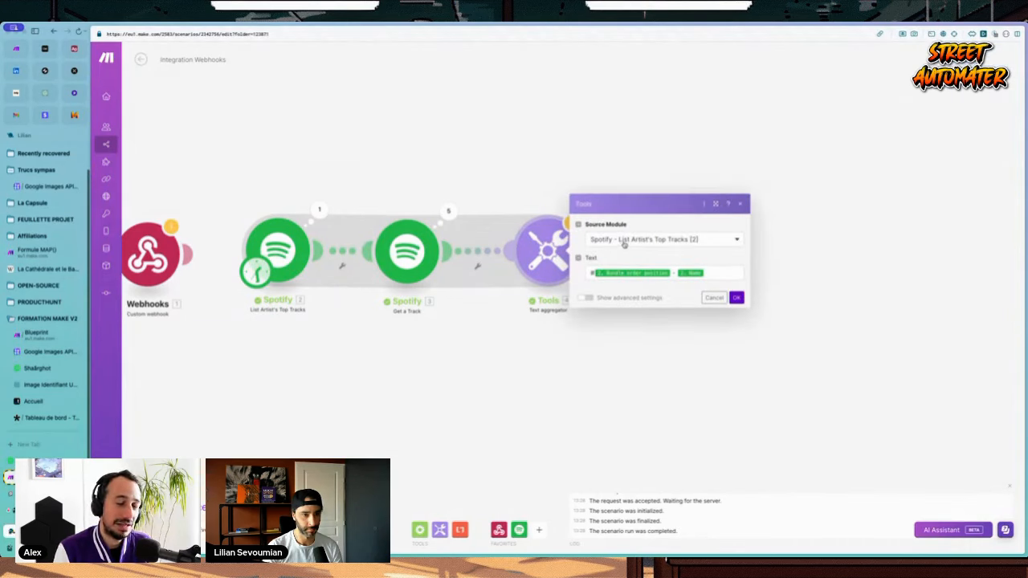
left_click(584, 297)
left_click(611, 202)
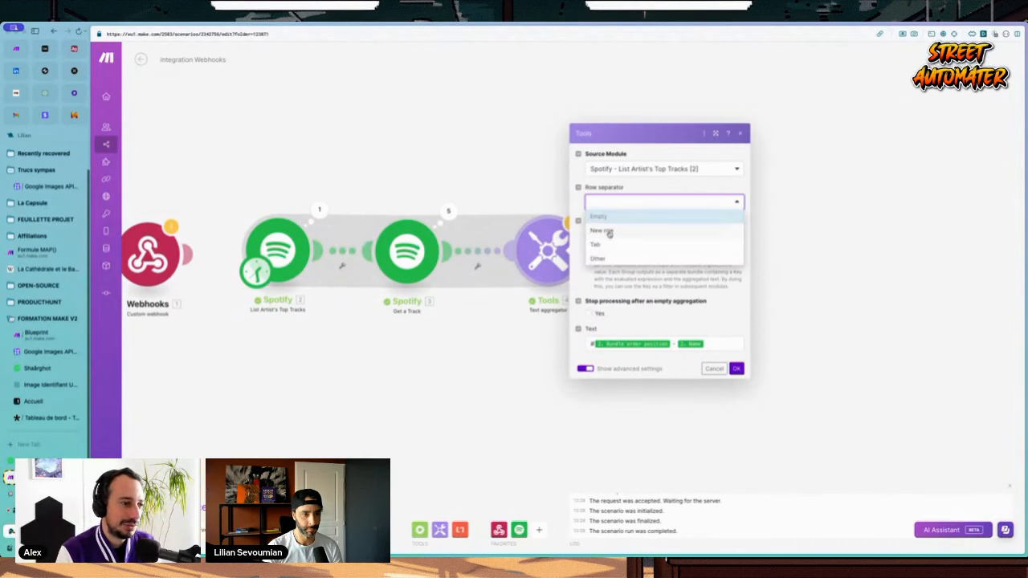
left_click(609, 230)
left_click(737, 369)
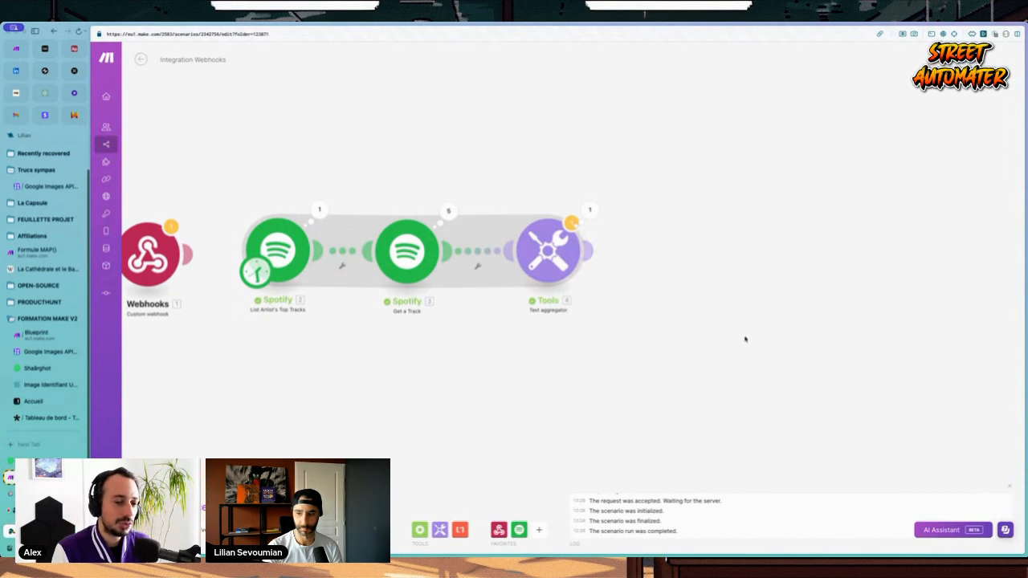
left_click(549, 251)
left_click(589, 313)
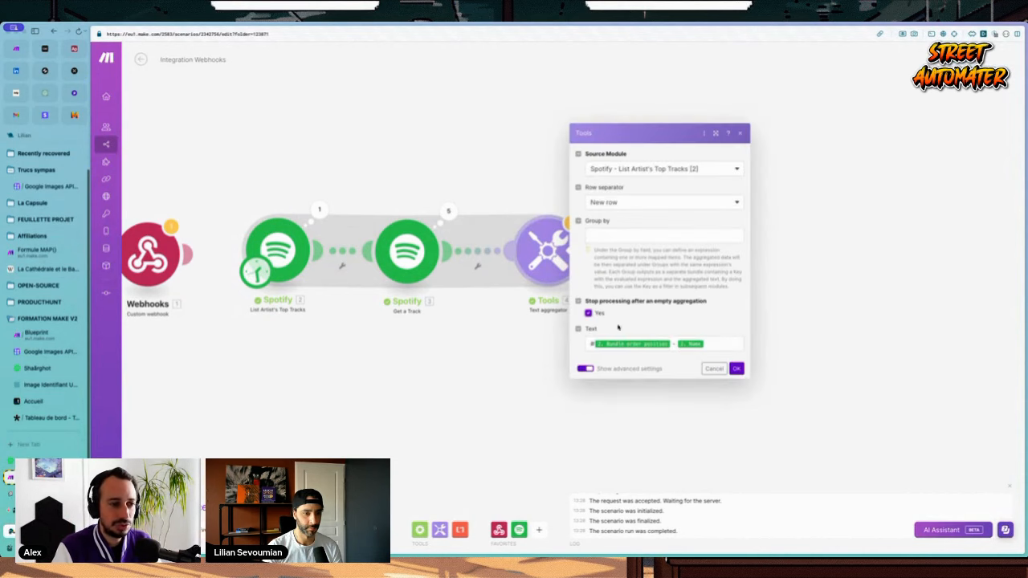
left_click(736, 369)
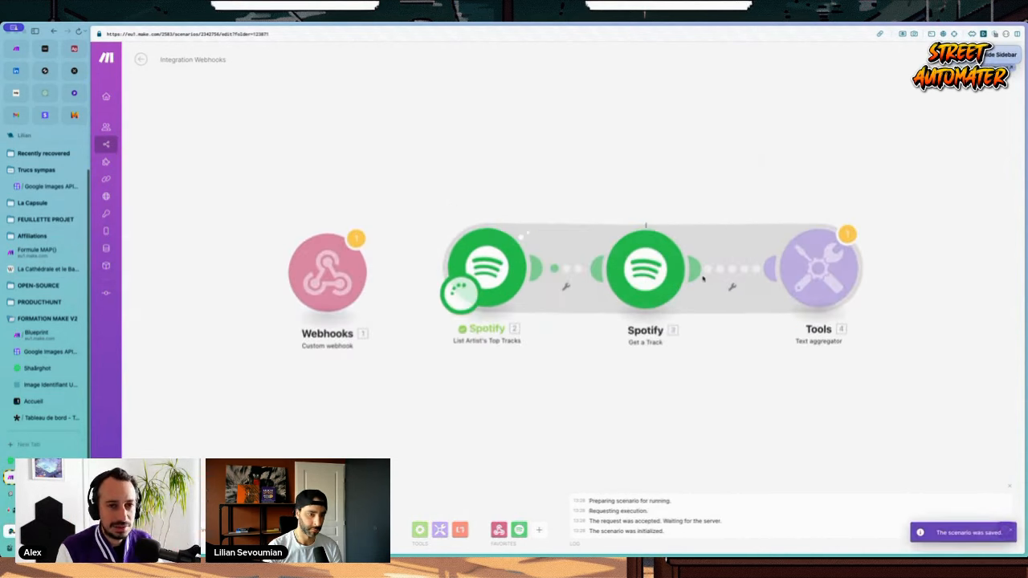
Step: Run the scenario and review the aggregator's numbered list of track names
key("ctrl+s")
left_click(575, 197)
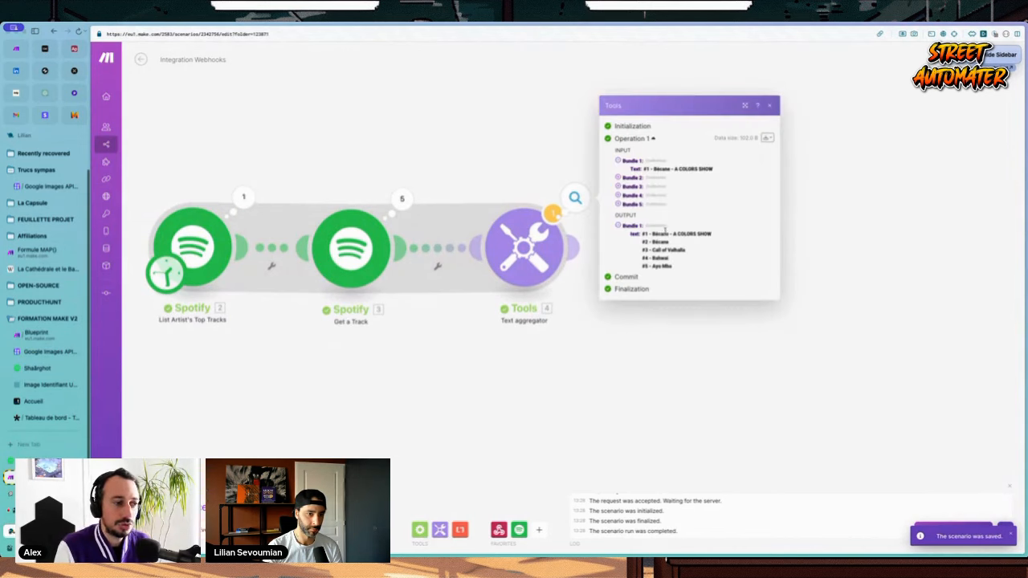
left_click_drag(665, 230, 711, 265)
left_click(715, 262)
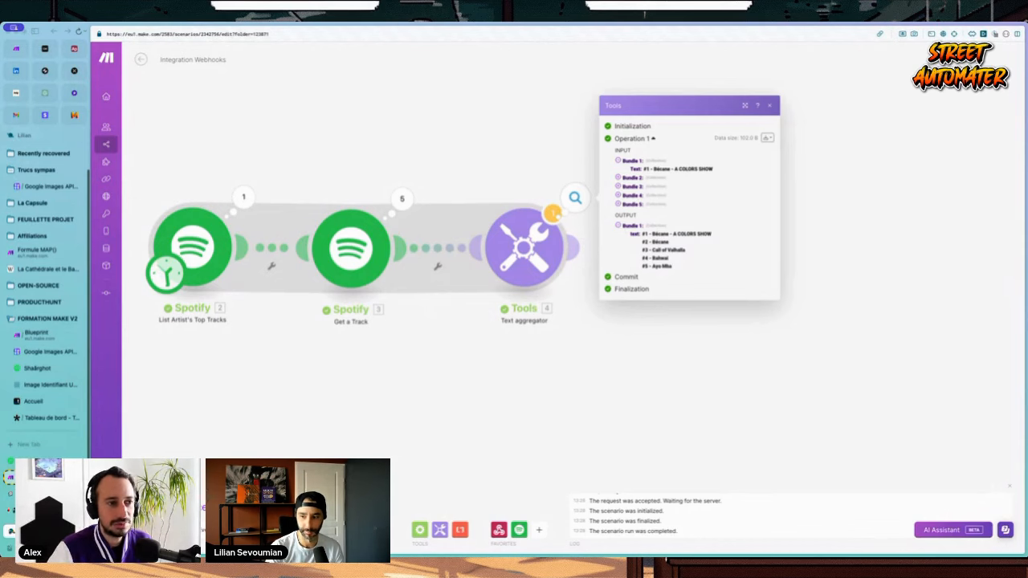
left_click(528, 158)
left_click(575, 199)
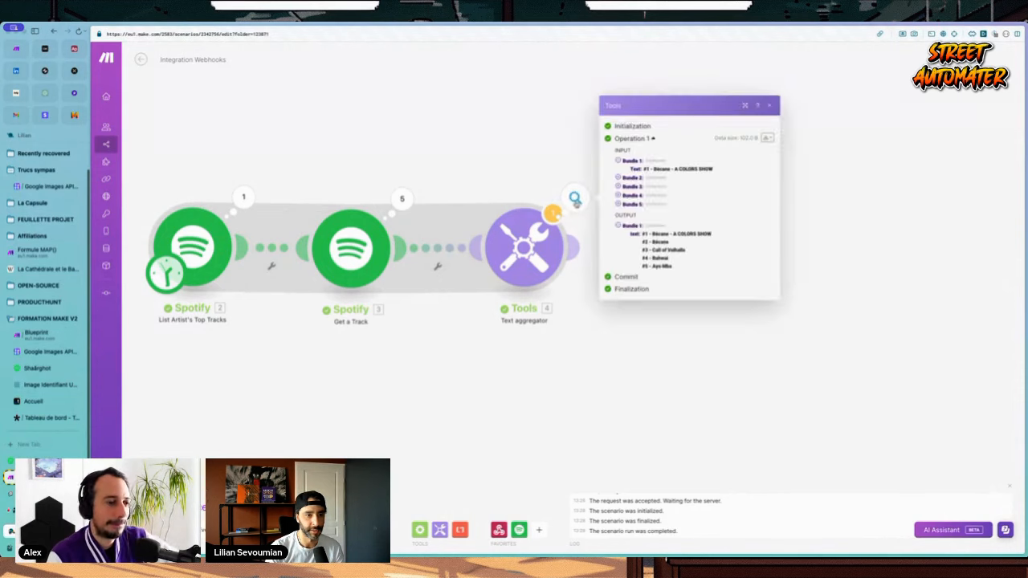
left_click(501, 164)
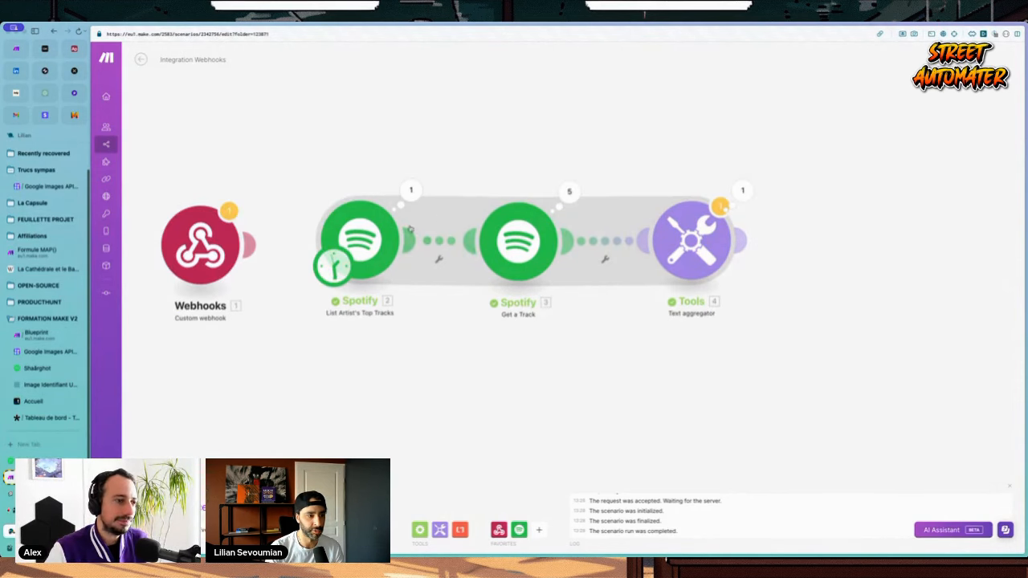
Step: Close the Spotify module, shift the canvas left, and search the app list for HTTP
left_click(362, 238)
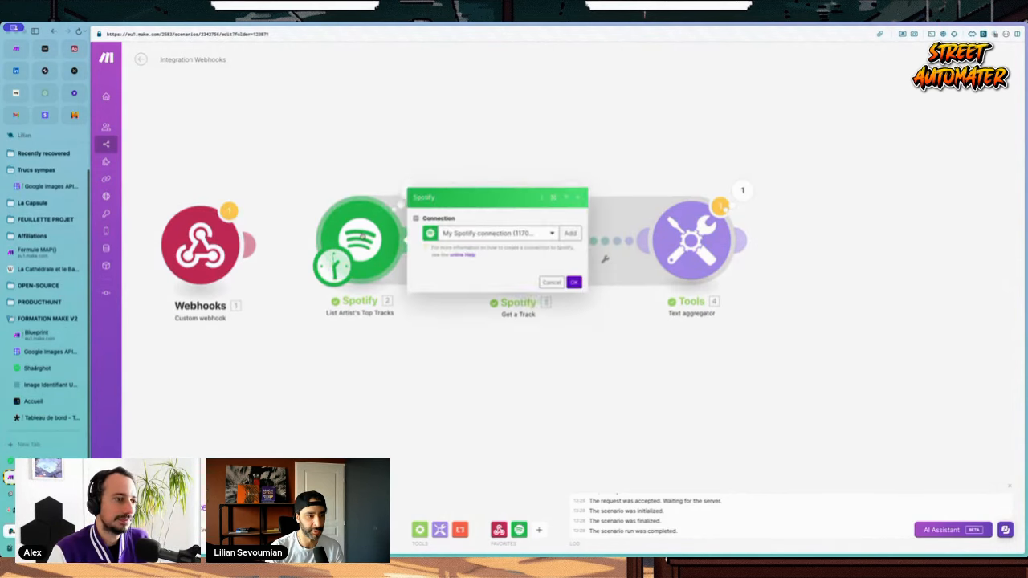
left_click(357, 165)
left_click_drag(645, 158, 594, 160)
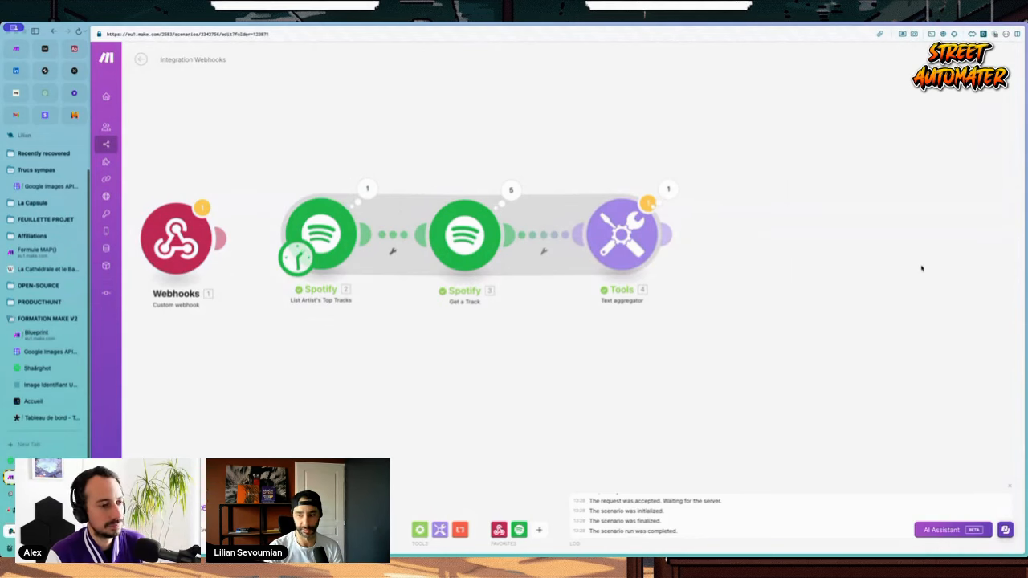
left_click_drag(763, 352, 590, 355)
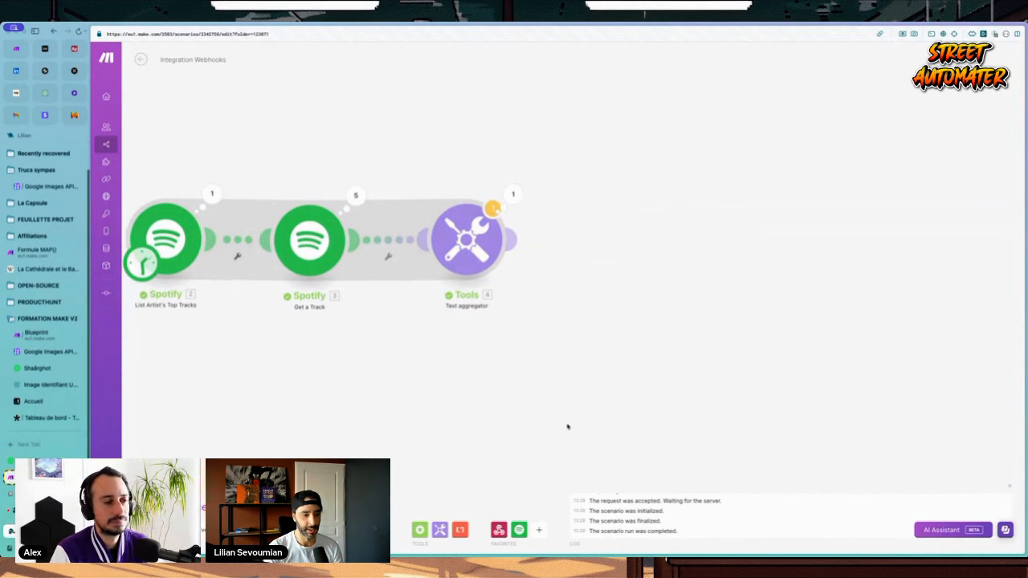
left_click(539, 530)
type("n")
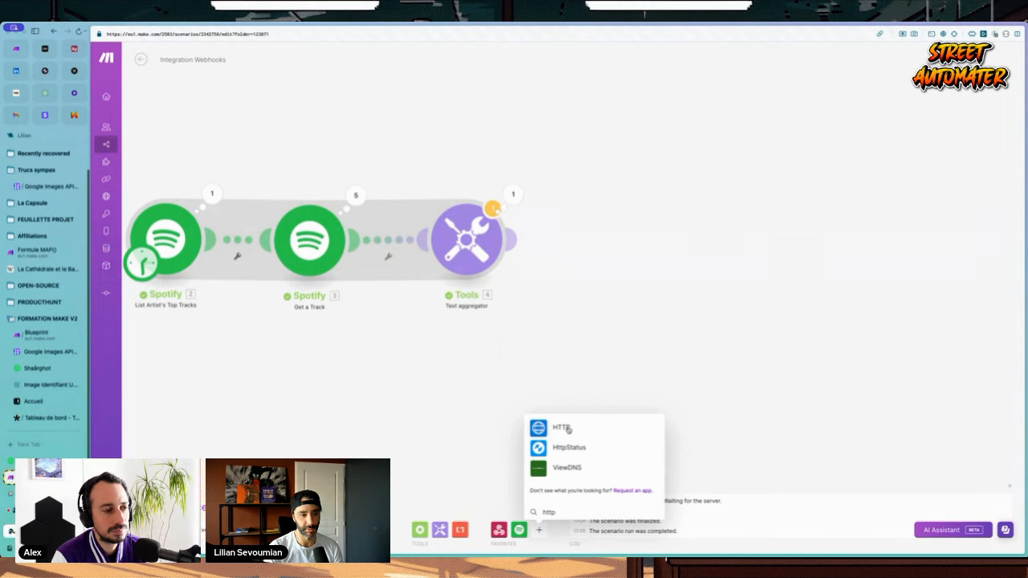
Step: Add an HTTP 'Make a request' module after the Text aggregator and open its settings
left_click(567, 430)
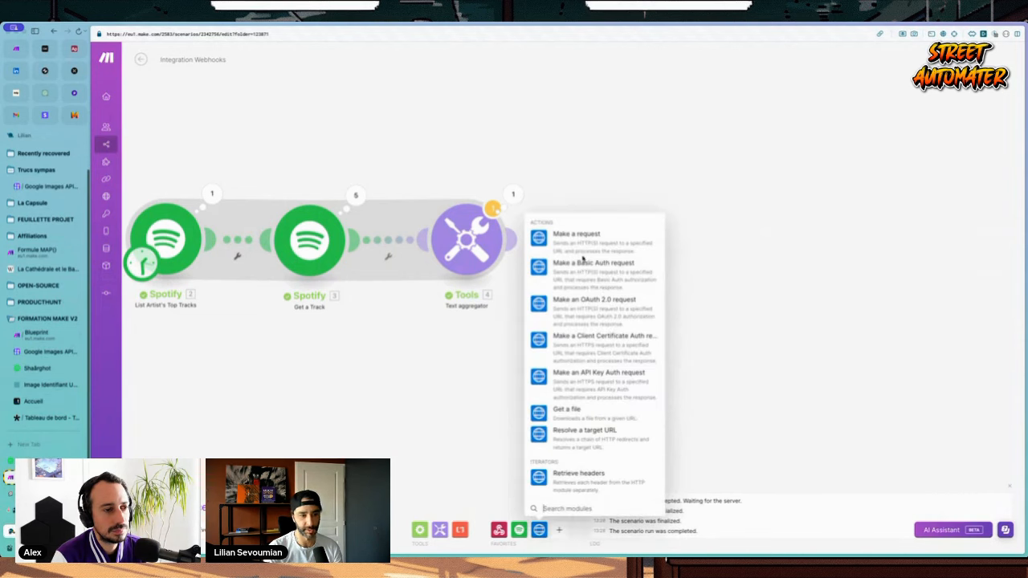
left_click(578, 242)
left_click(632, 240)
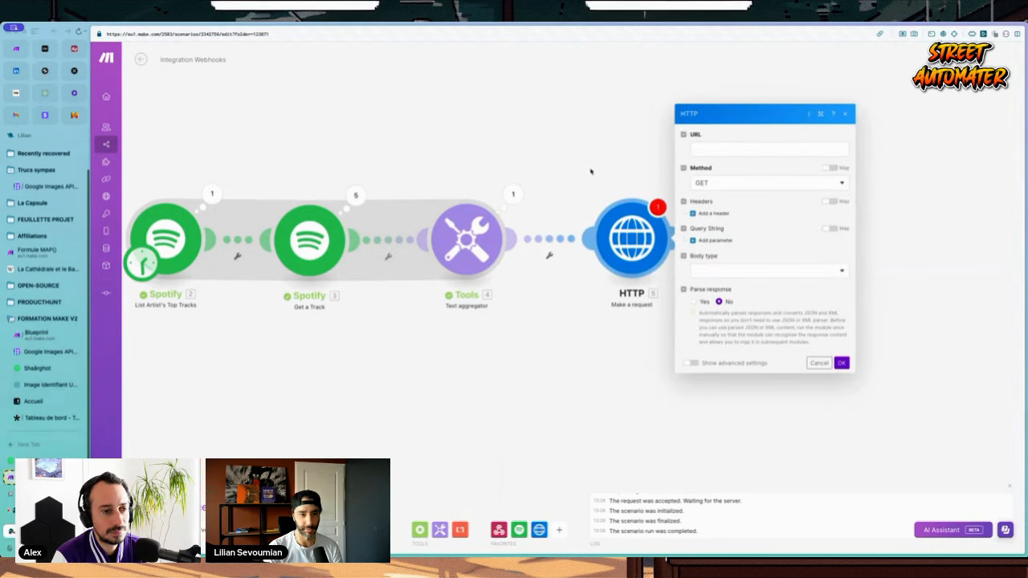
left_click(722, 150)
type("https://serpapi.com/search")
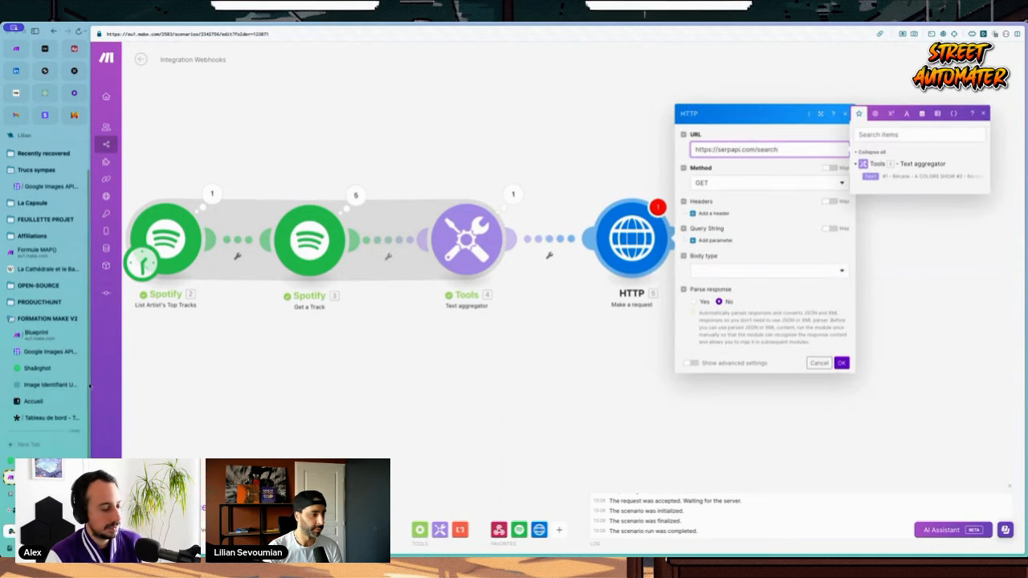
left_click(43, 354)
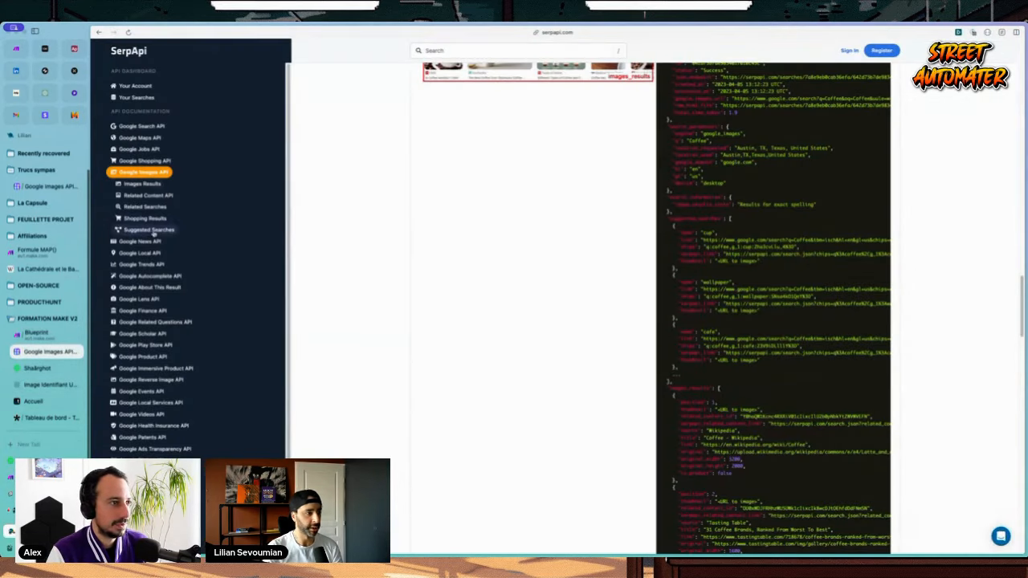
scroll(145, 193, "down", 3)
scroll(143, 186, "up", 3)
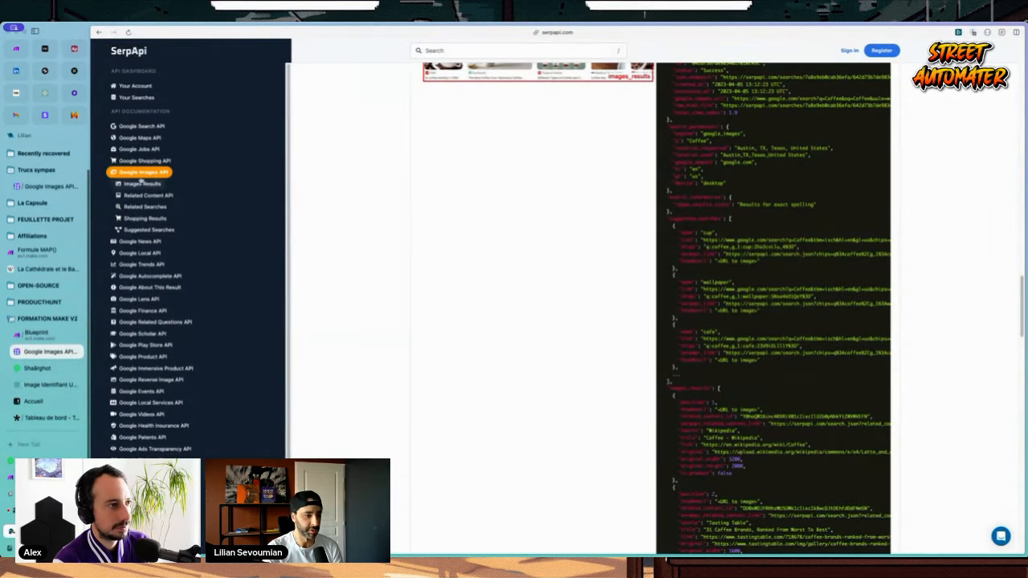
left_click(36, 332)
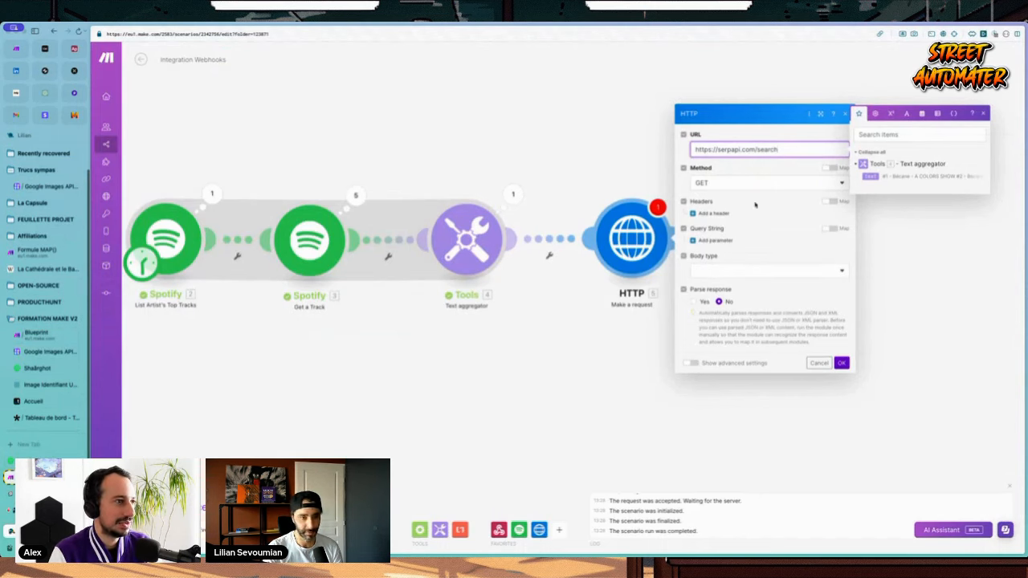
Step: Add query parameters engine=google_images and api_key with the pasted SerpApi key
left_click(712, 240)
left_click(739, 224)
type("engine")
key("Tab")
type("google_images")
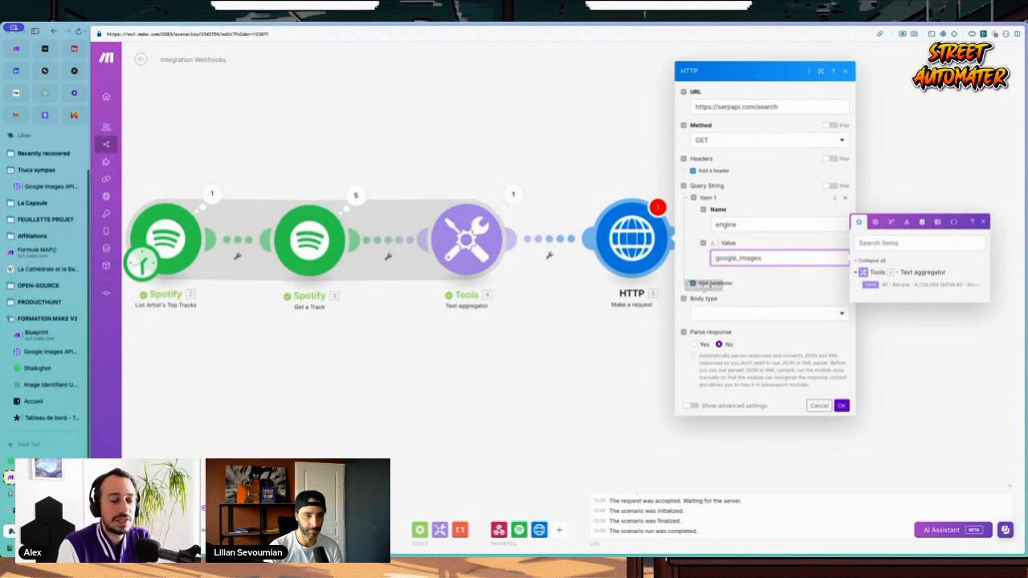
left_click(714, 283)
type("q")
type("pi_key")
key("Tab")
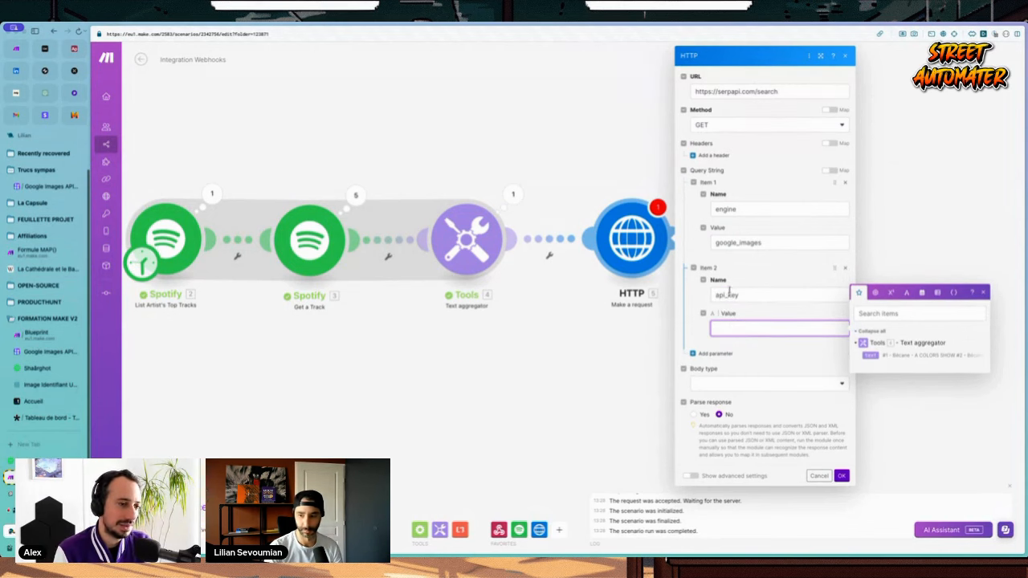
key("super+Tab")
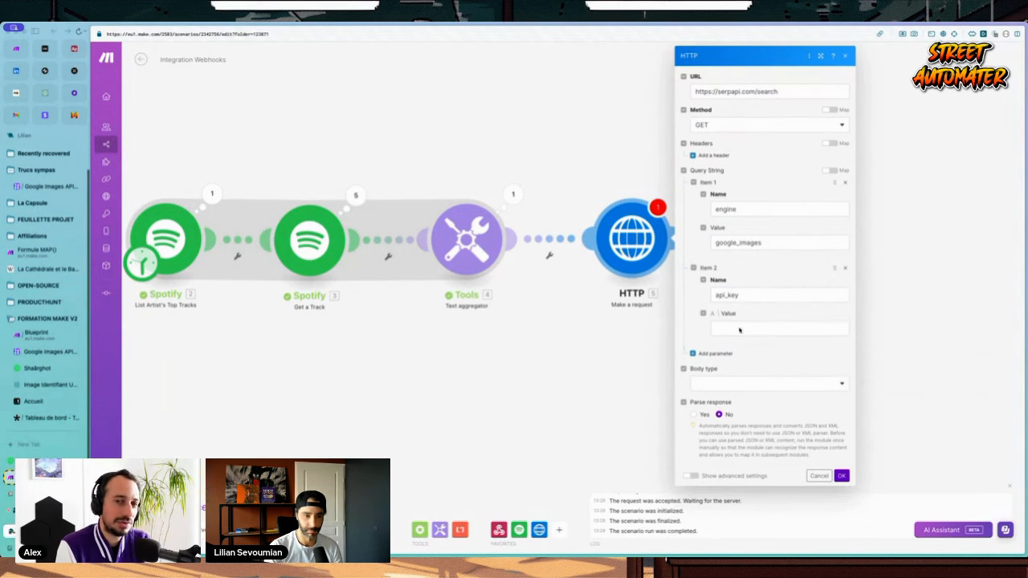
left_click(740, 329)
key("ctrl+v")
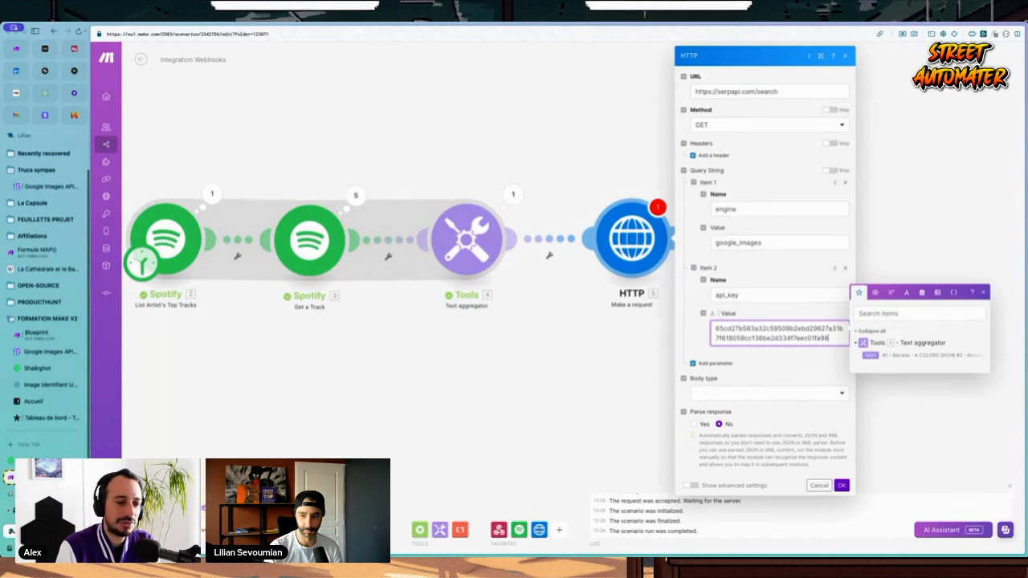
Step: Add query parameters q=Yame and gl=fr
left_click(714, 363)
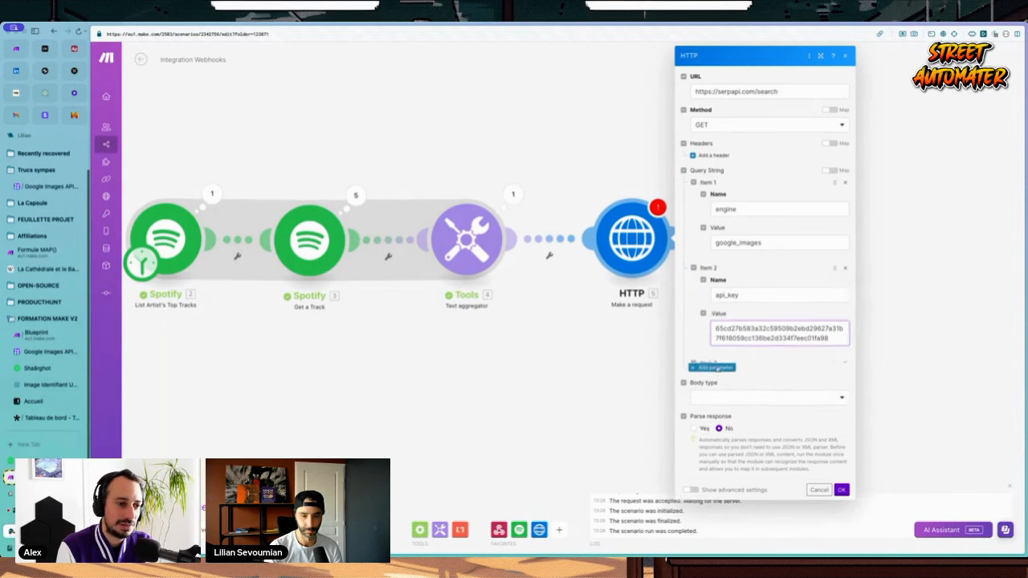
left_click(720, 368)
type("q")
left_click(725, 400)
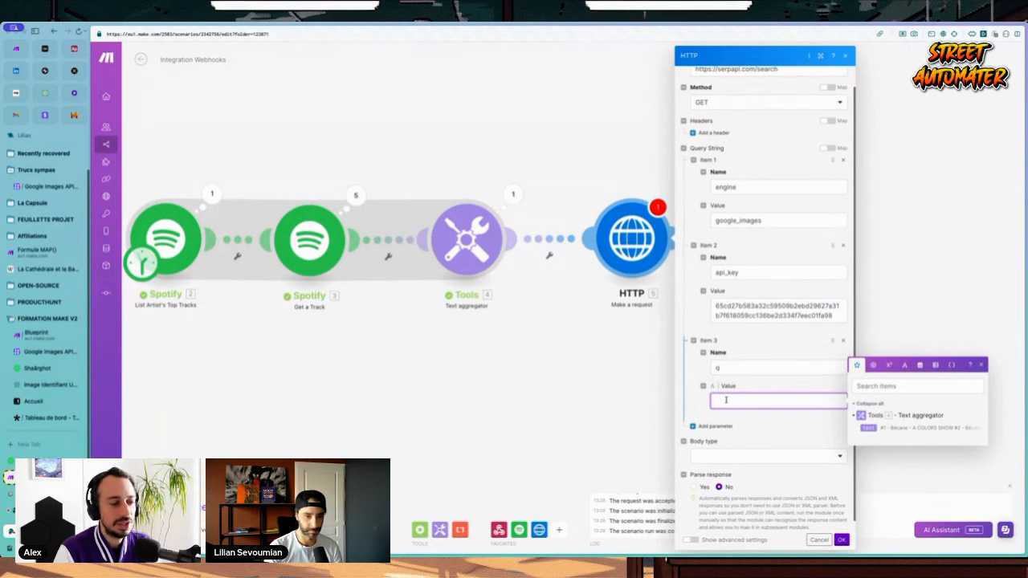
type("Yame")
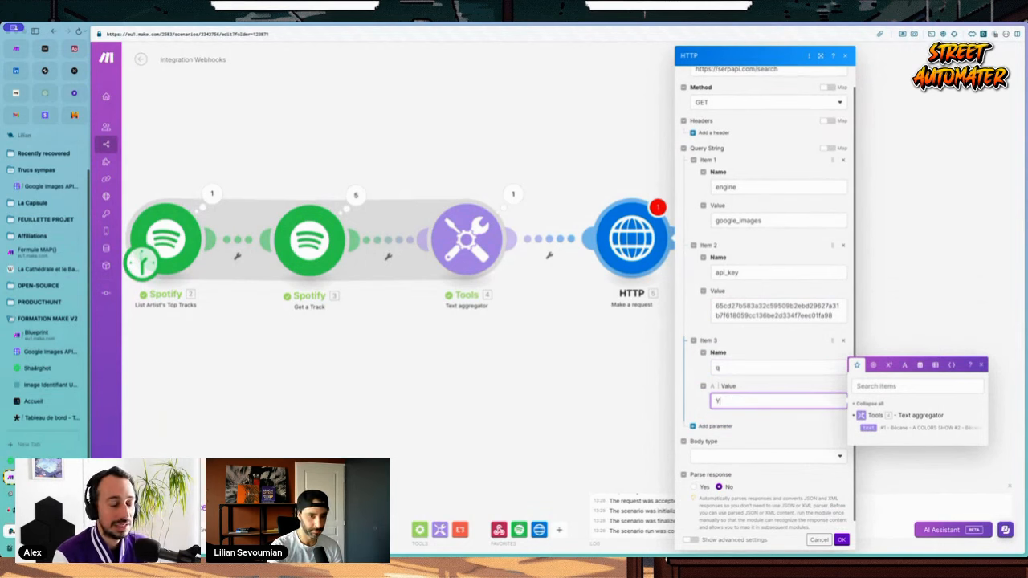
left_click(715, 425)
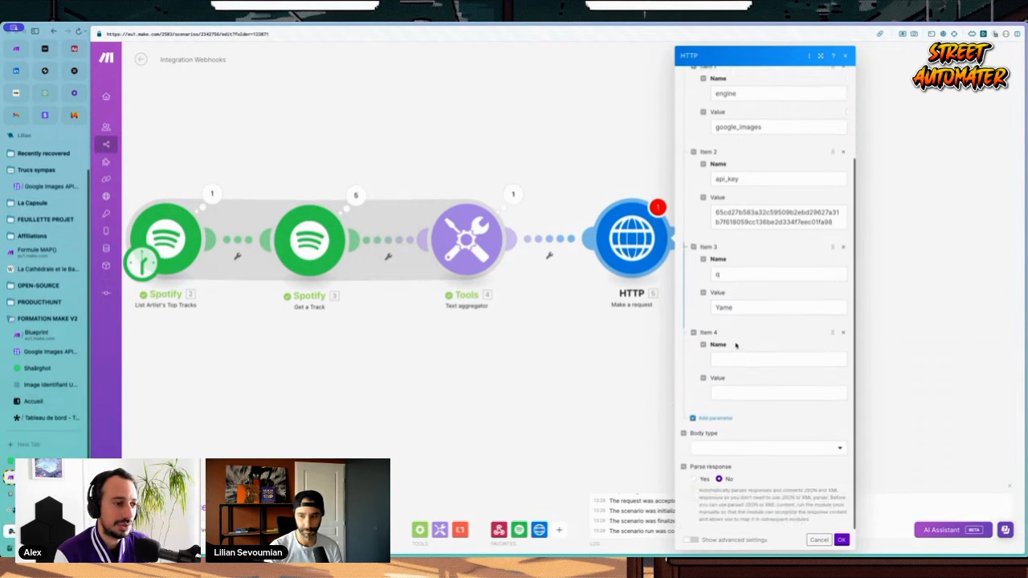
left_click(731, 361)
type("gl")
key("Tab")
type("fr")
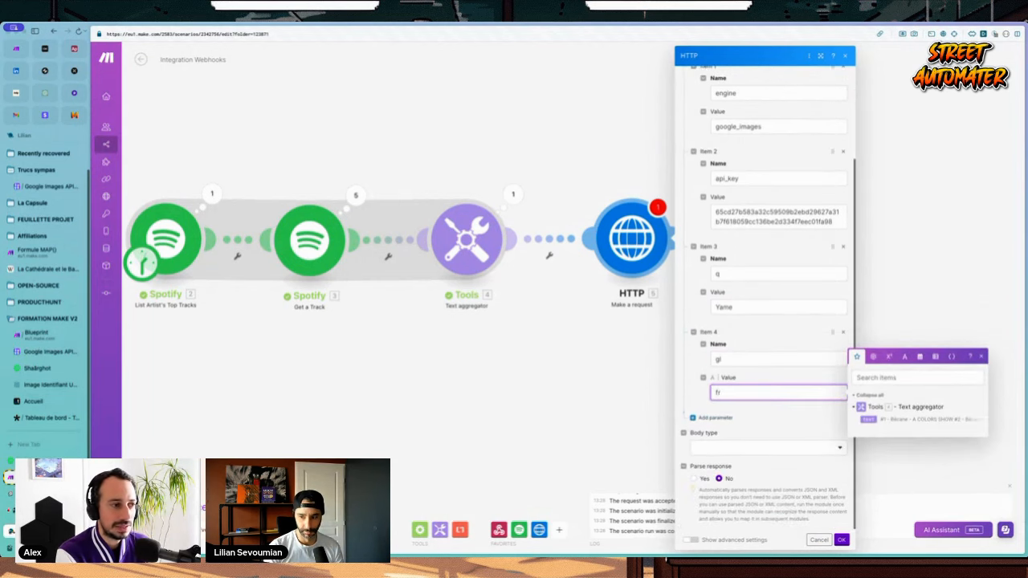
Step: Save the HTTP request settings and run the scenario once
left_click(841, 540)
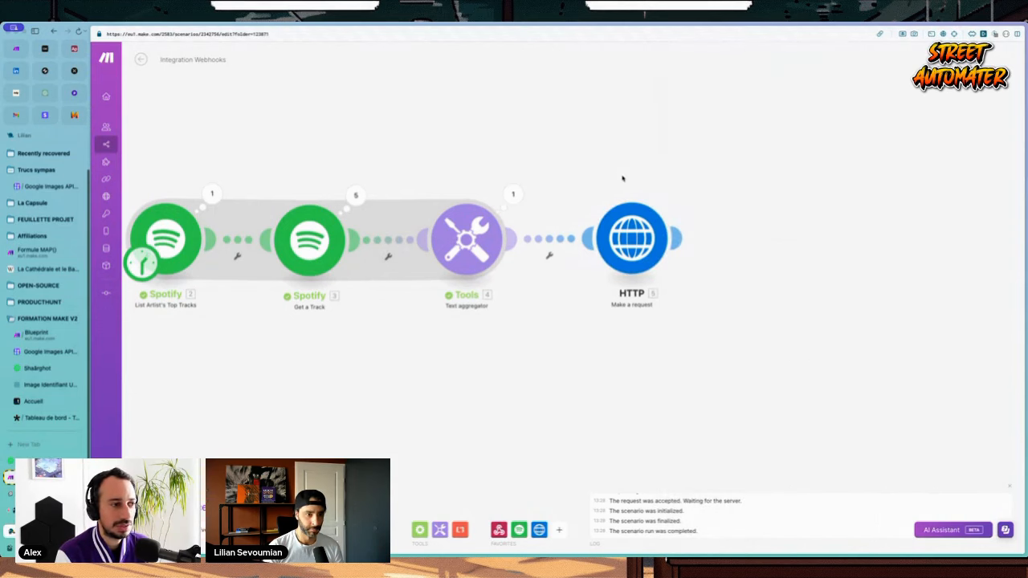
key("super+Return")
left_click_drag(736, 163, 362, 120)
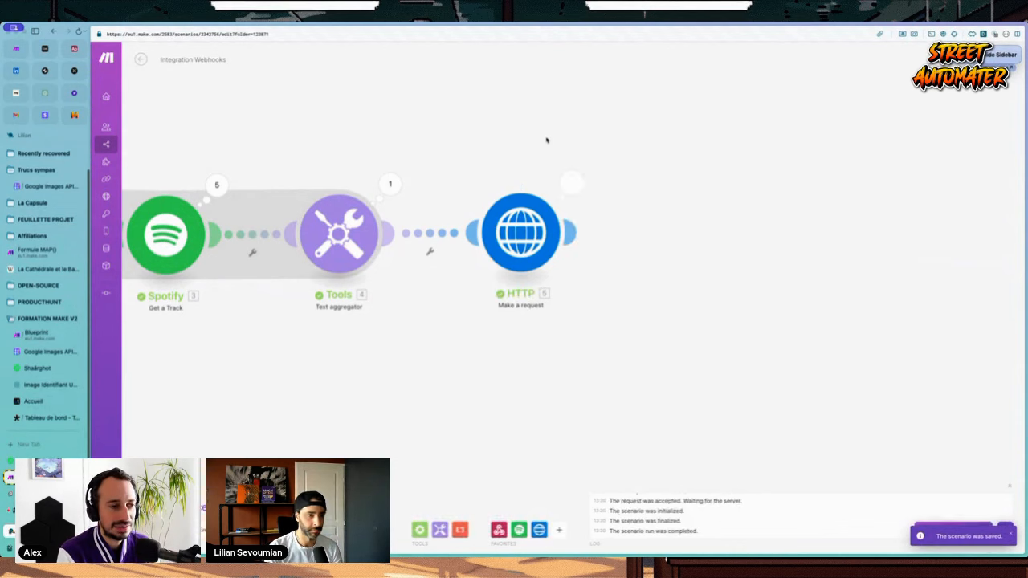
Step: Check the HTTP module's status 200 output, reconfirm its settings, and rerun the scenario
left_click(572, 182)
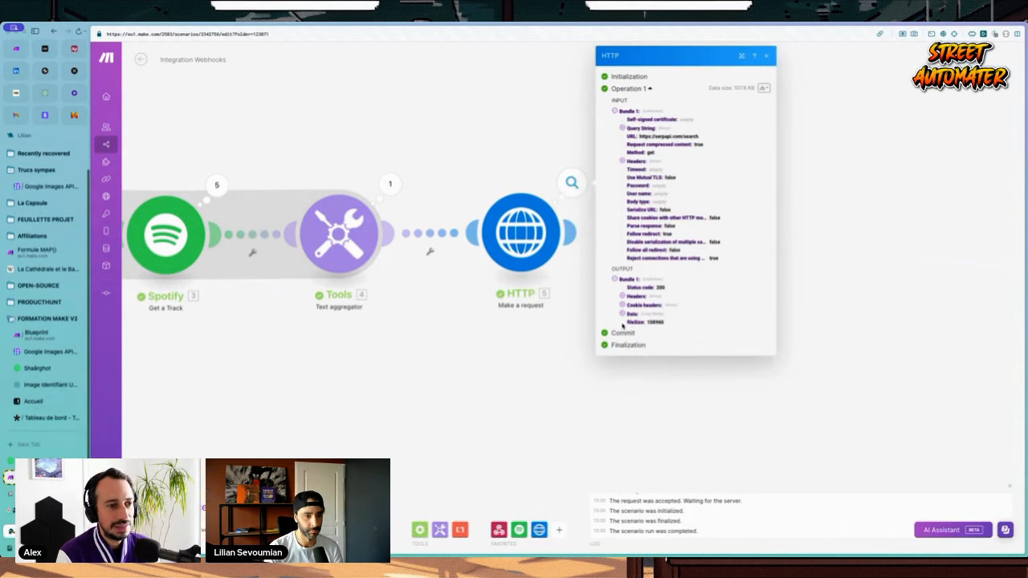
left_click(522, 237)
scroll(627, 321, "down", 5)
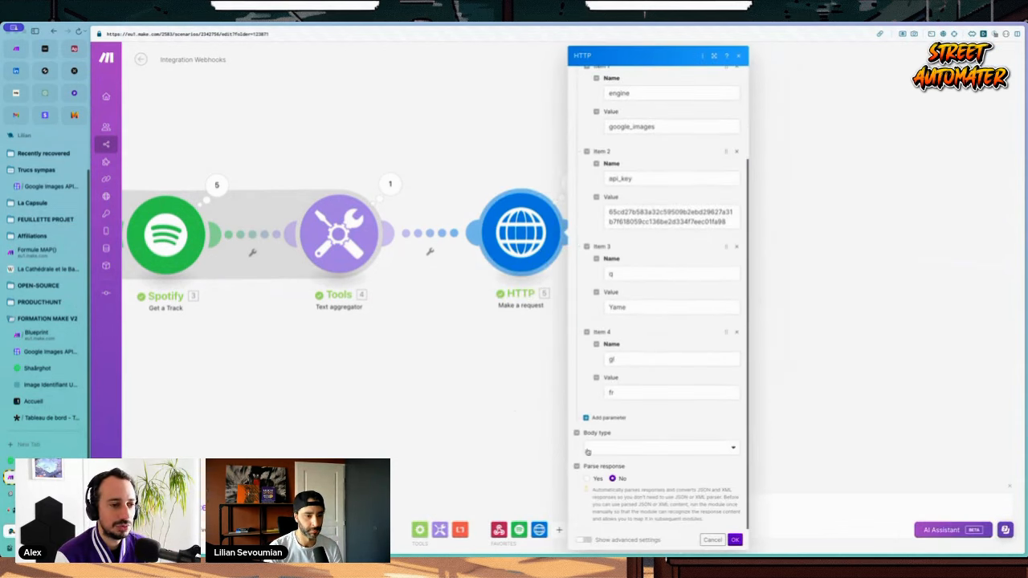
left_click(735, 540)
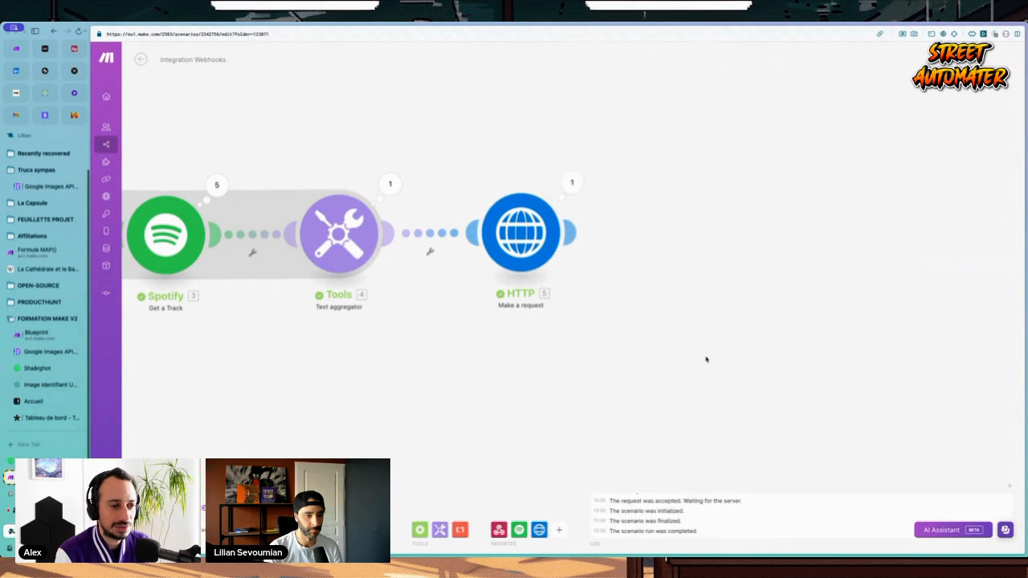
left_click_drag(799, 389, 452, 351)
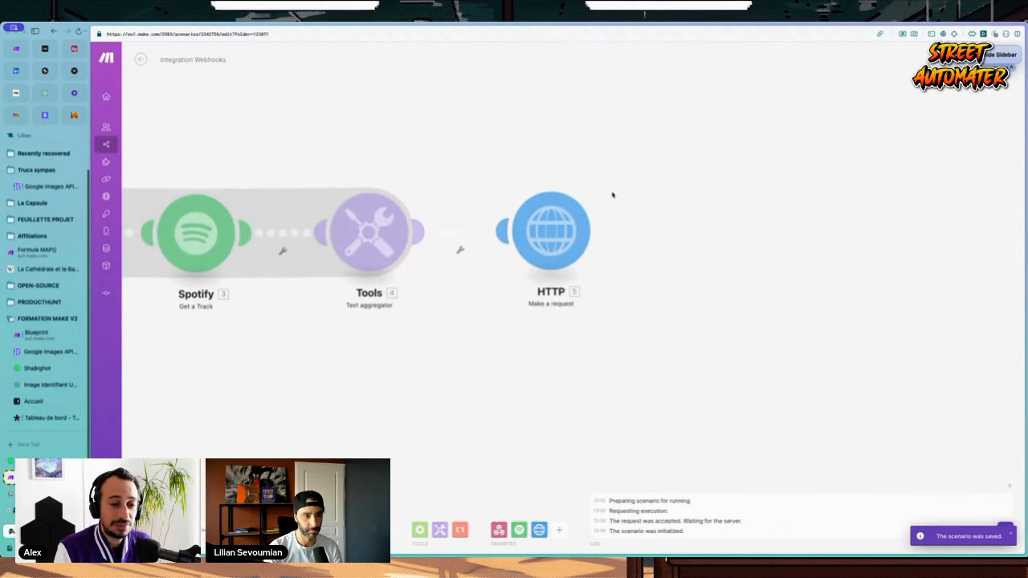
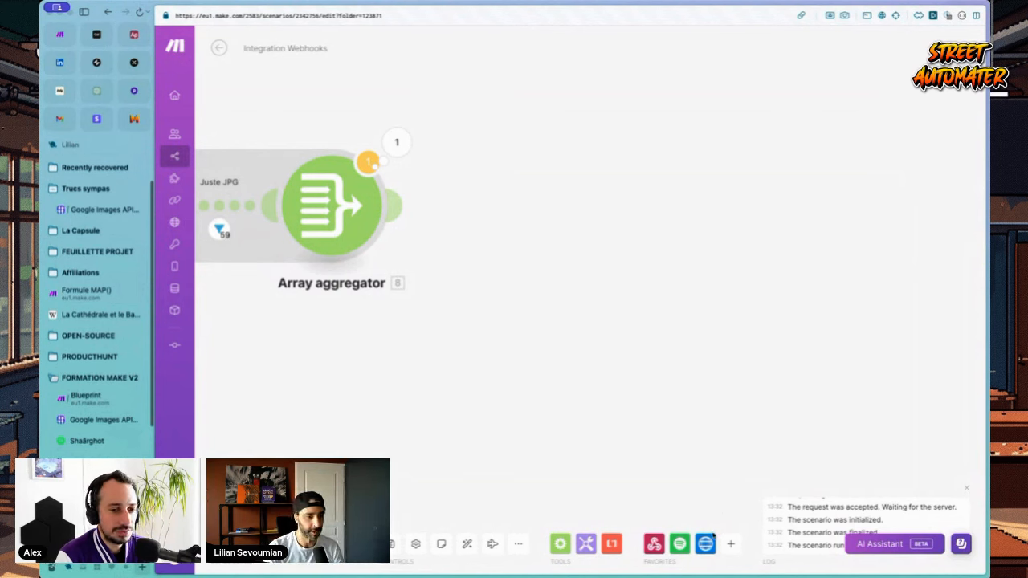
Step: Inspect the aggregator's Bundle 1 array and its first image URL, then list the HTTP actions
left_click(396, 143)
scroll(485, 256, "down", 10)
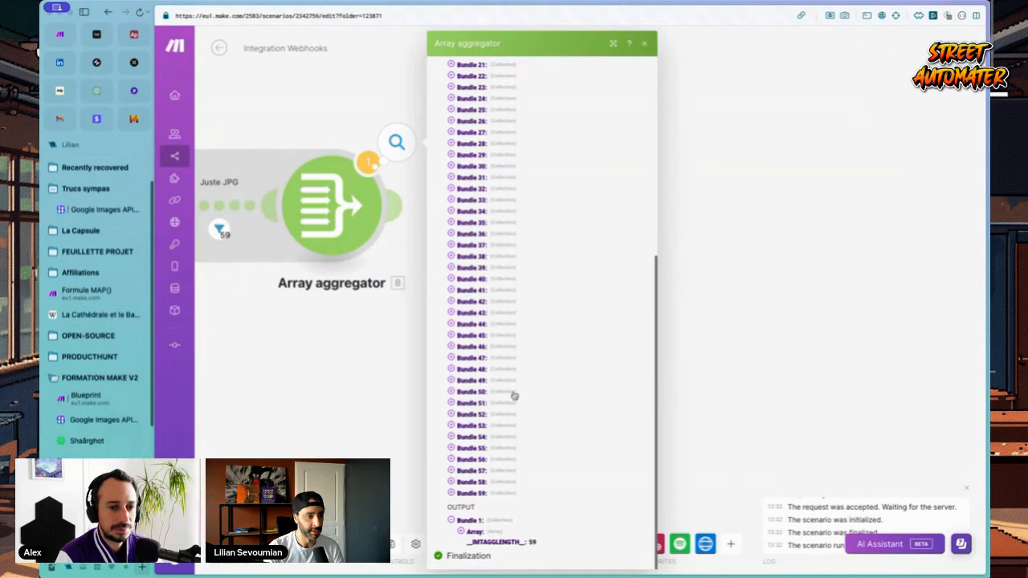
left_click(463, 532)
scroll(482, 522, "down", 1)
left_click(491, 514)
scroll(492, 514, "down", 1)
left_click_drag(549, 514, 509, 493)
left_click(370, 415)
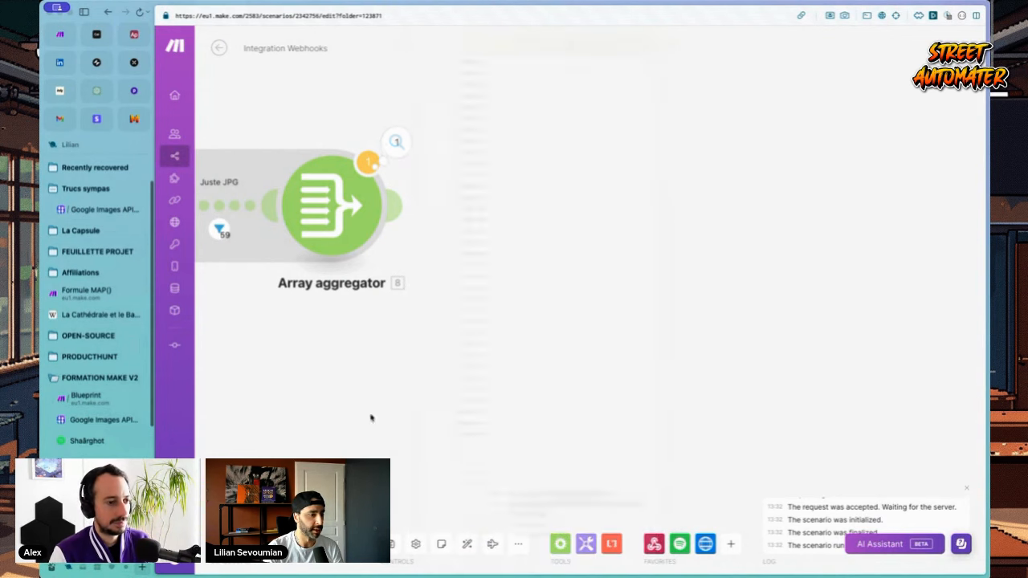
left_click(705, 544)
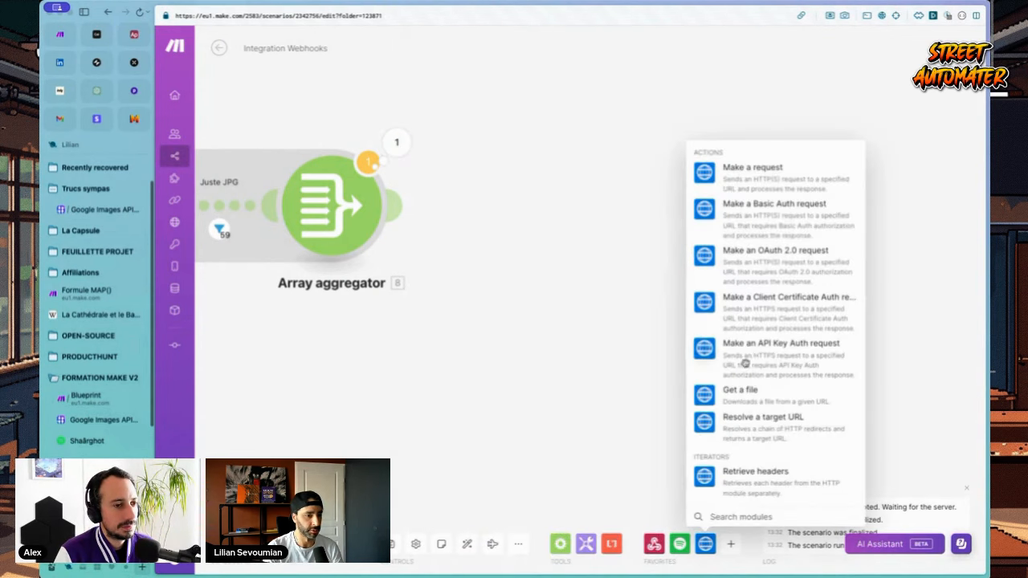
Step: Add an HTTP Get a file step whose URL maps the aggregator's image Value
left_click(741, 393)
left_click(670, 240)
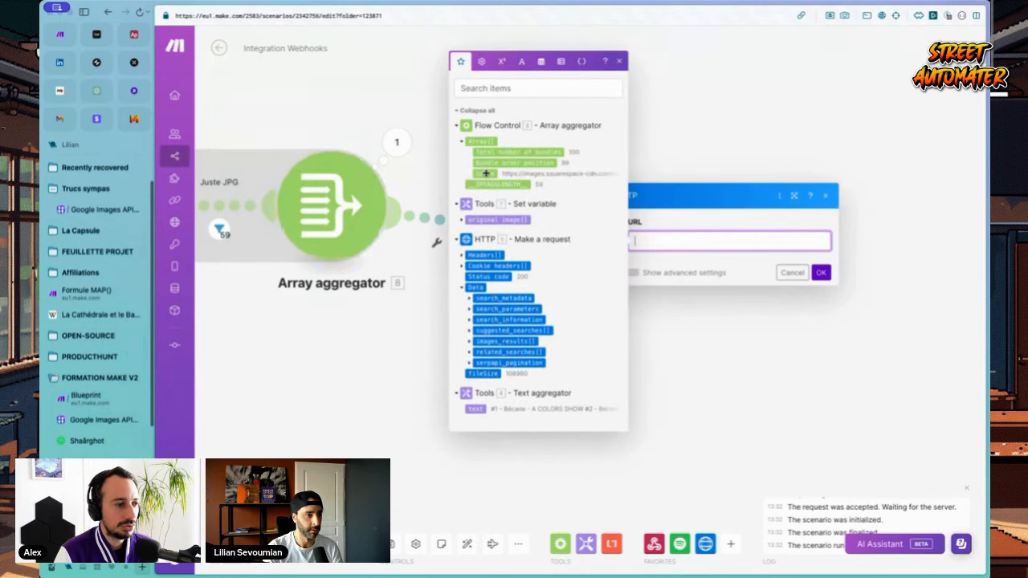
left_click(486, 173)
left_click(821, 272)
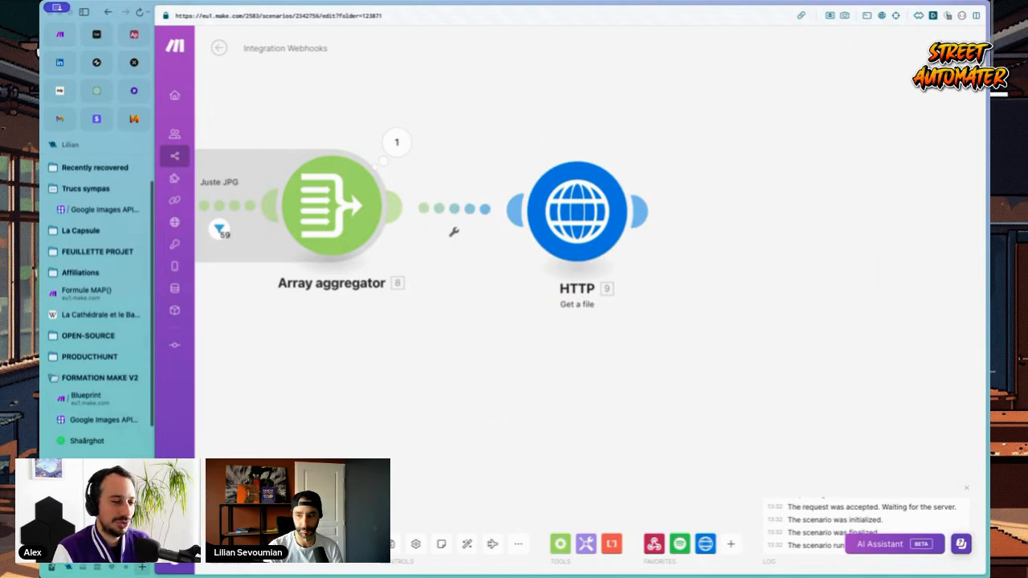
Step: Recheck the HTTP step's settings without changes and save the scenario
left_click(560, 227)
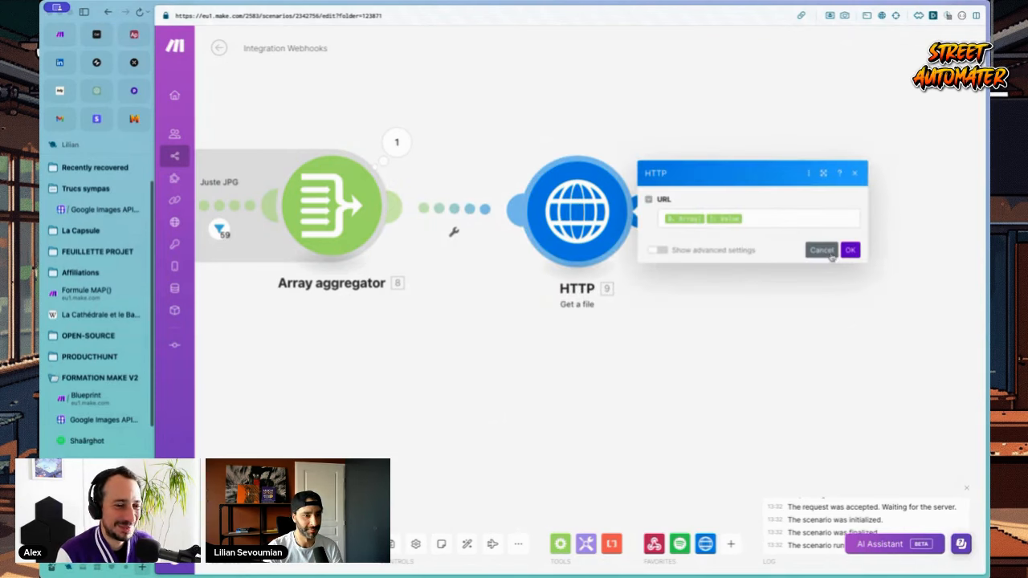
left_click(822, 248)
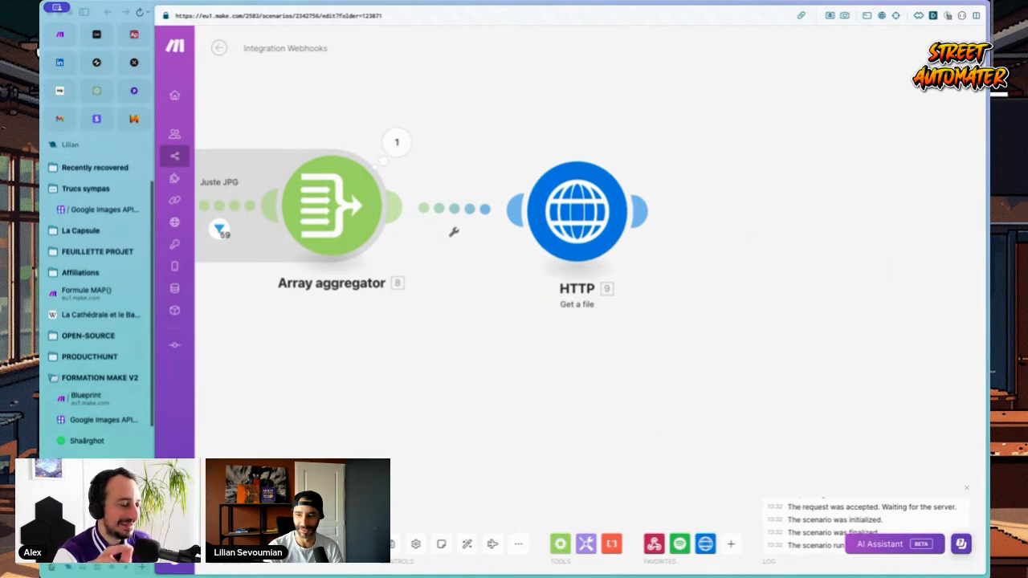
key("super+s")
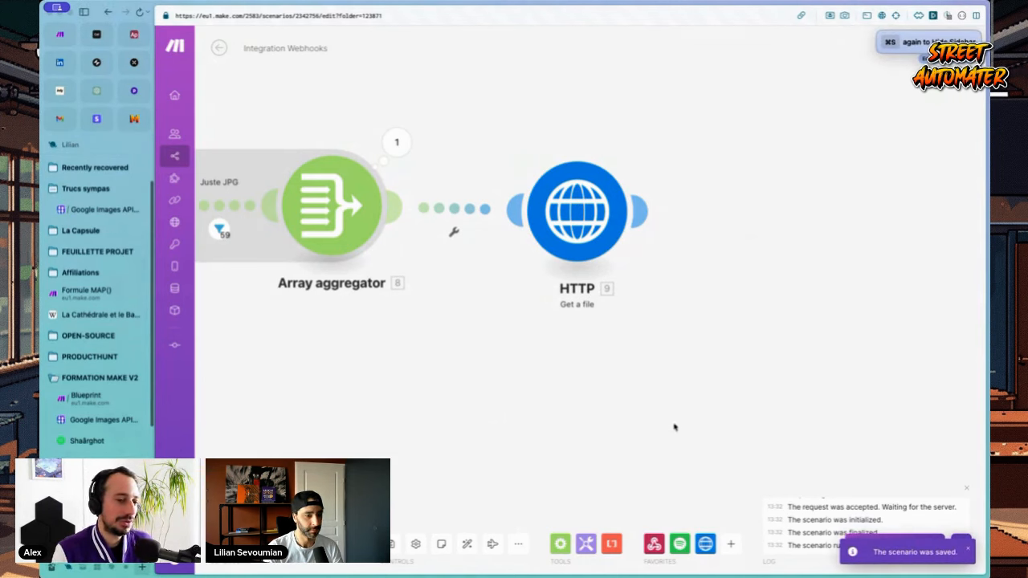
Step: Search the apps for 'photo' and browse the Photo Room module list
left_click(731, 544)
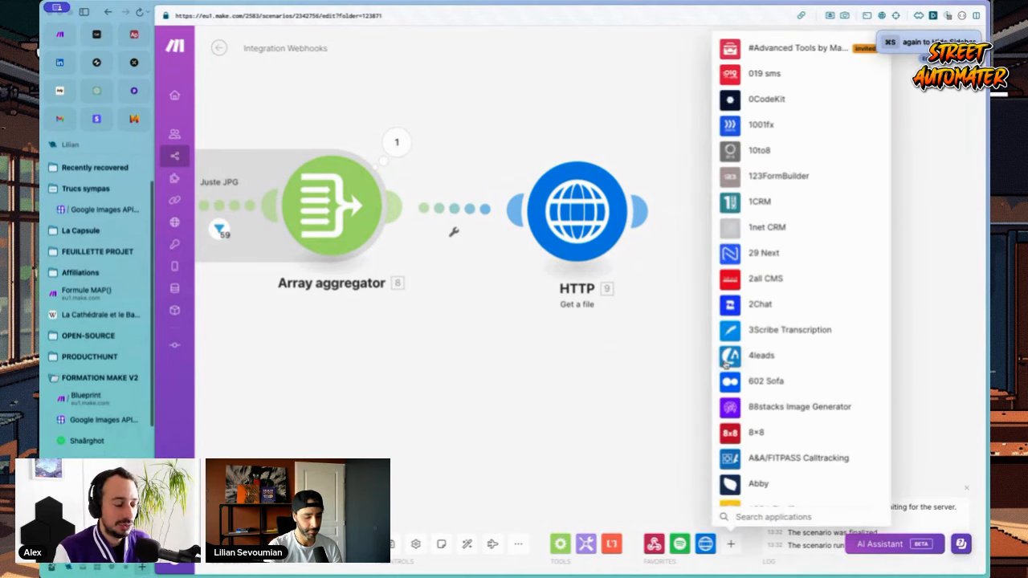
type("photo")
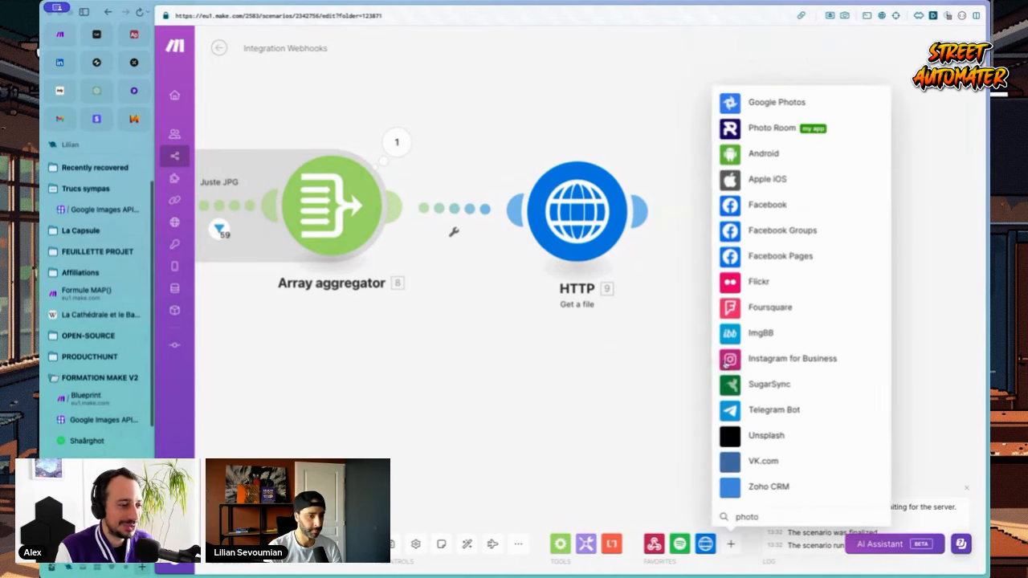
left_click(778, 127)
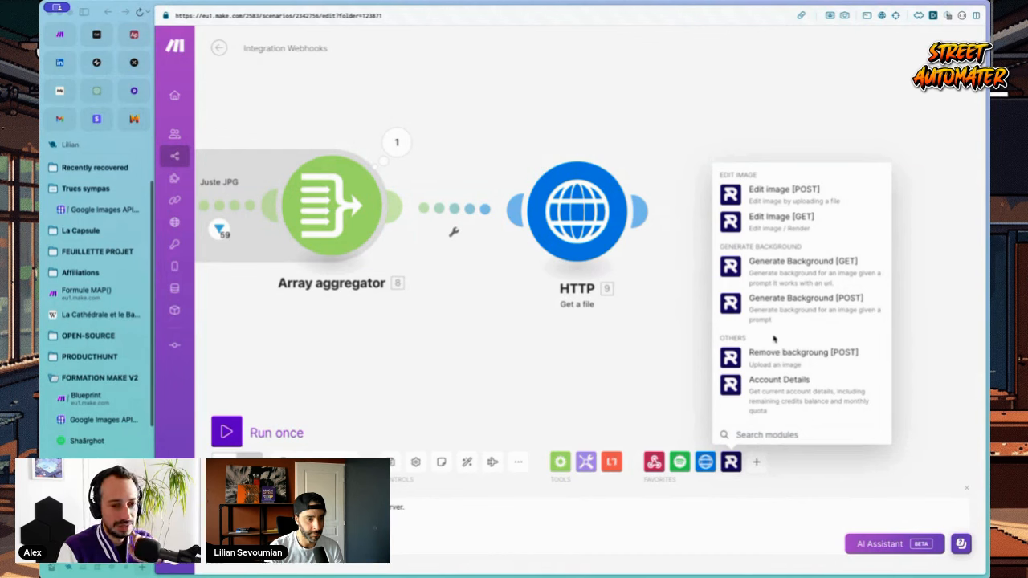
left_click(730, 464)
left_click(731, 464)
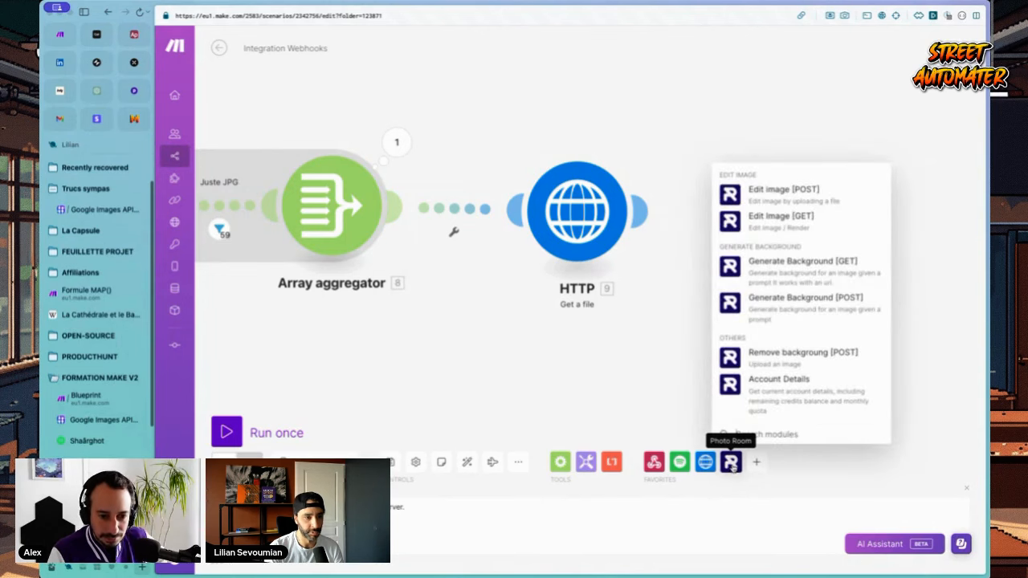
left_click(731, 464)
left_click(731, 465)
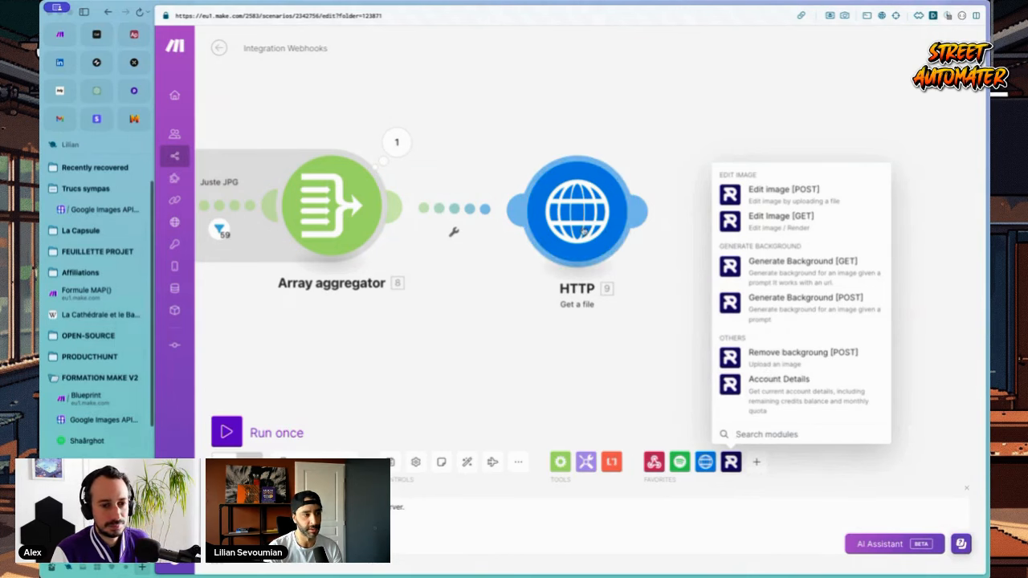
left_click(647, 394)
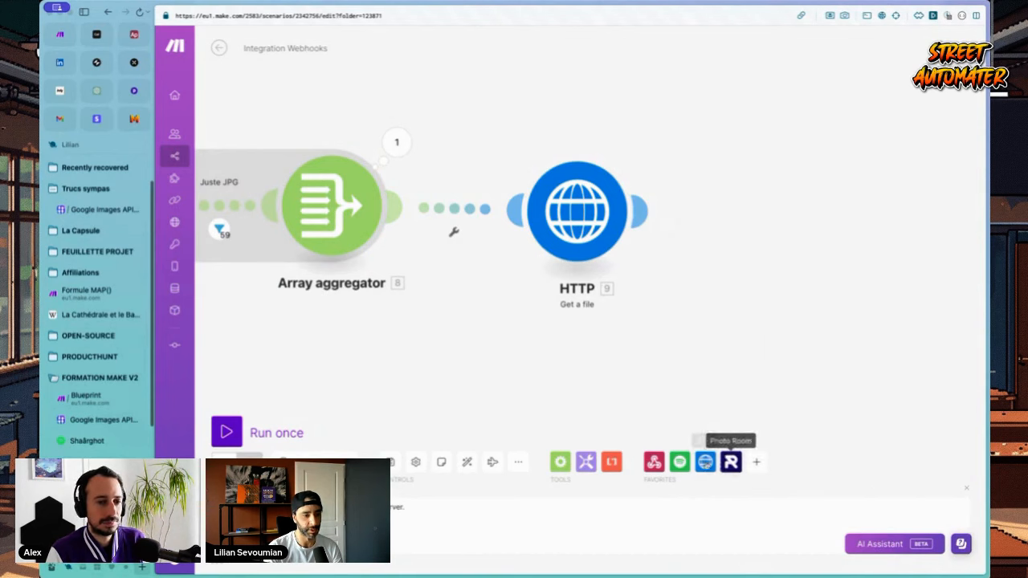
left_click(731, 462)
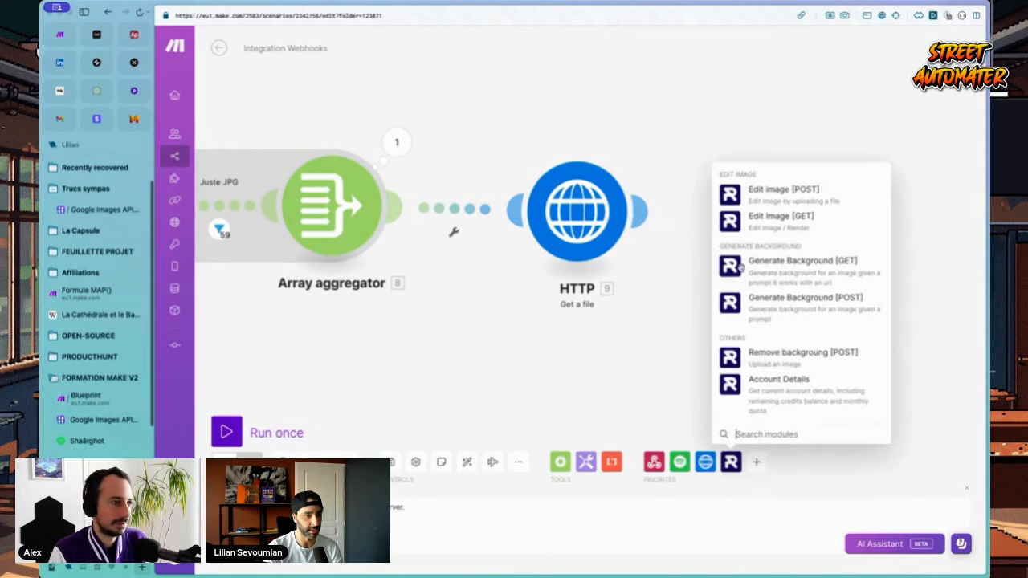
Step: Add Photo Room Generate Background, delete it, and add Remove background [POST] instead
left_click(792, 270)
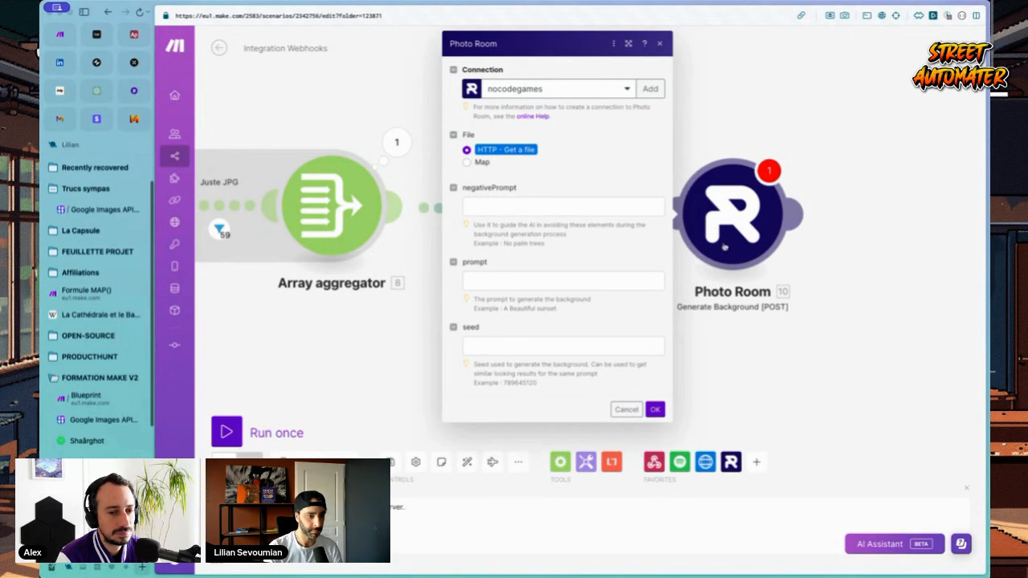
left_click(625, 410)
right_click(734, 215)
left_click(775, 340)
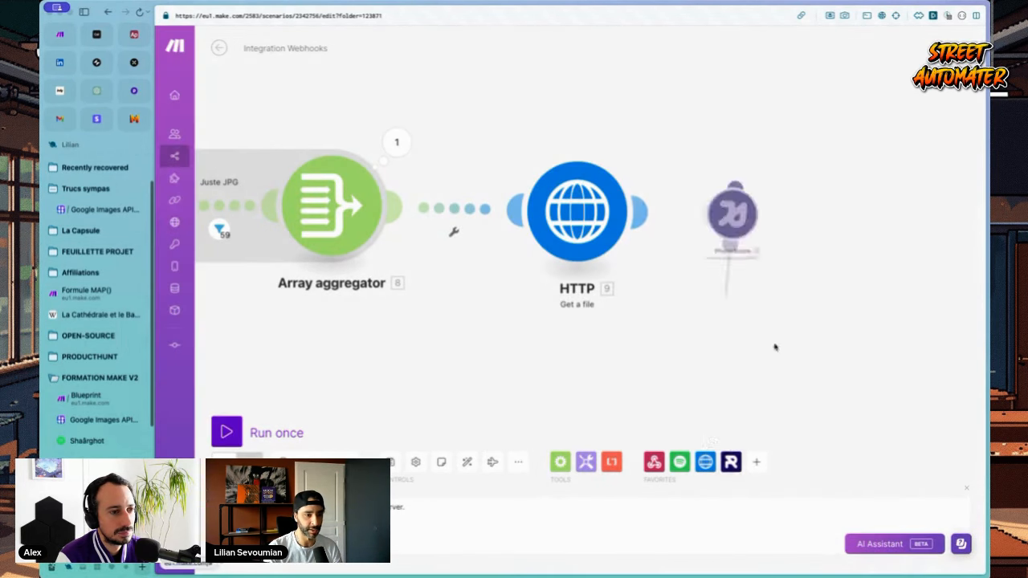
left_click(731, 461)
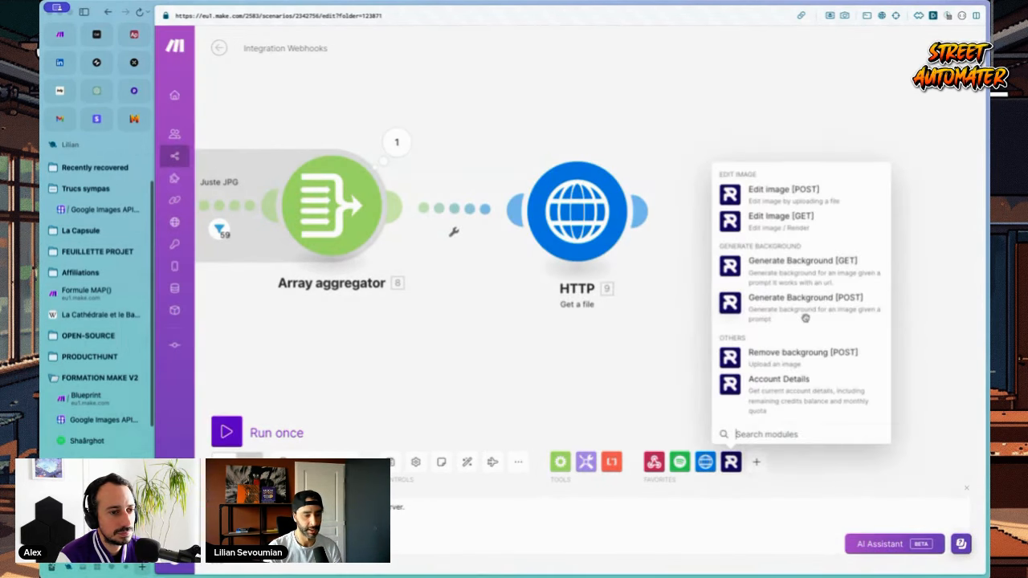
left_click(797, 353)
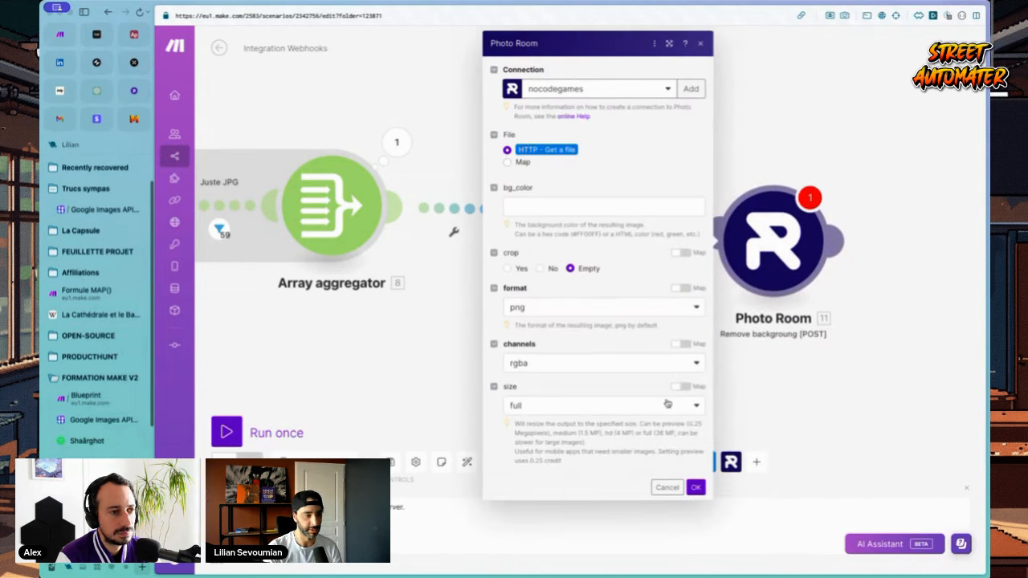
Step: Confirm the Remove background settings, save, and review Photo Room's roughly 2.2 MB image output
left_click(696, 487)
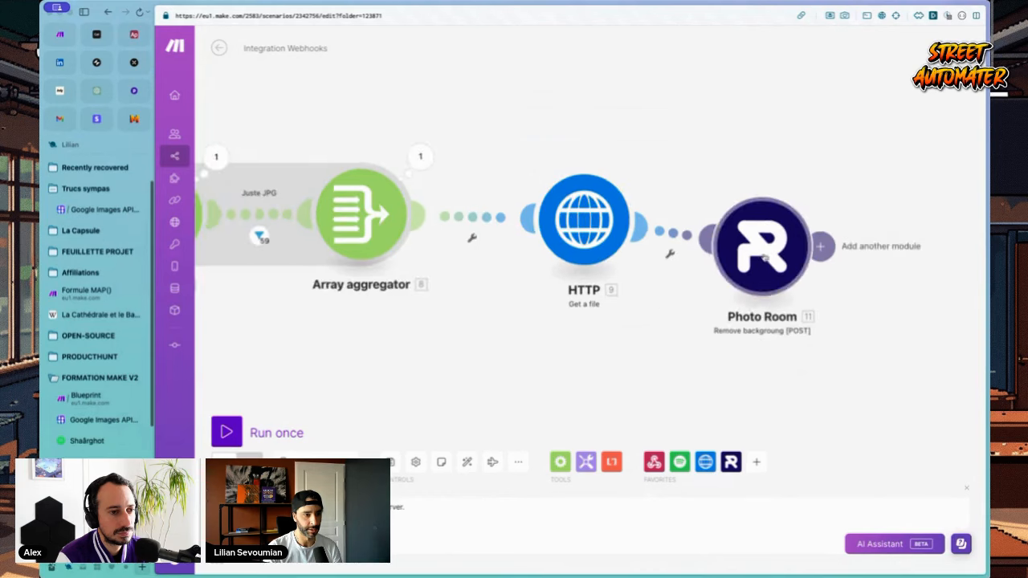
key("super+s")
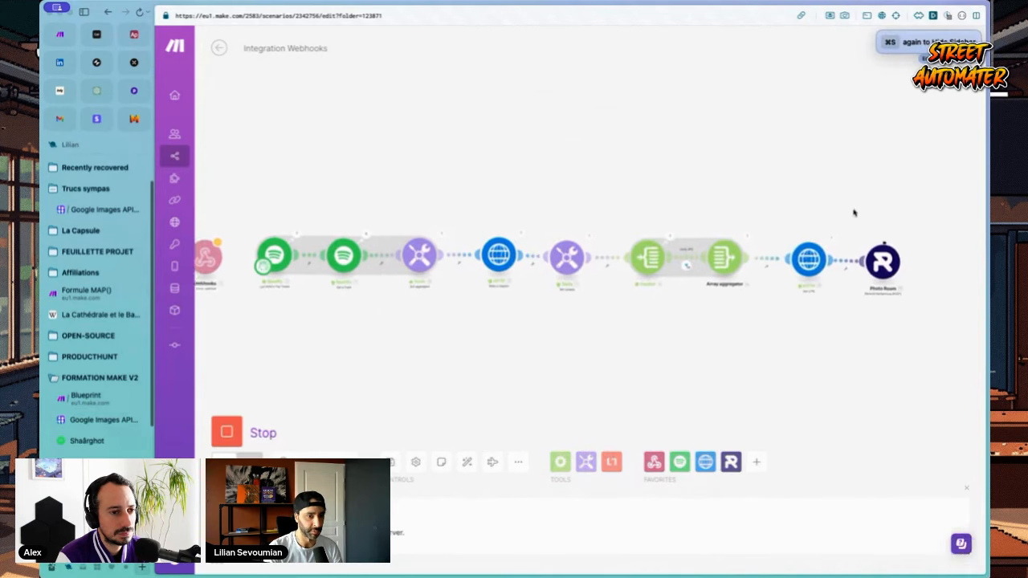
left_click(593, 170)
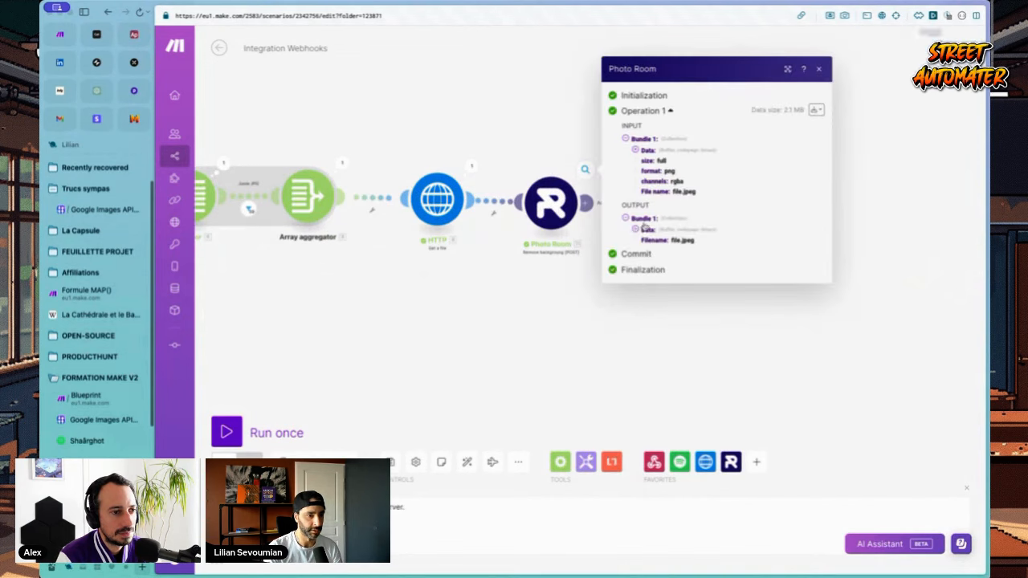
left_click_drag(702, 322, 639, 218)
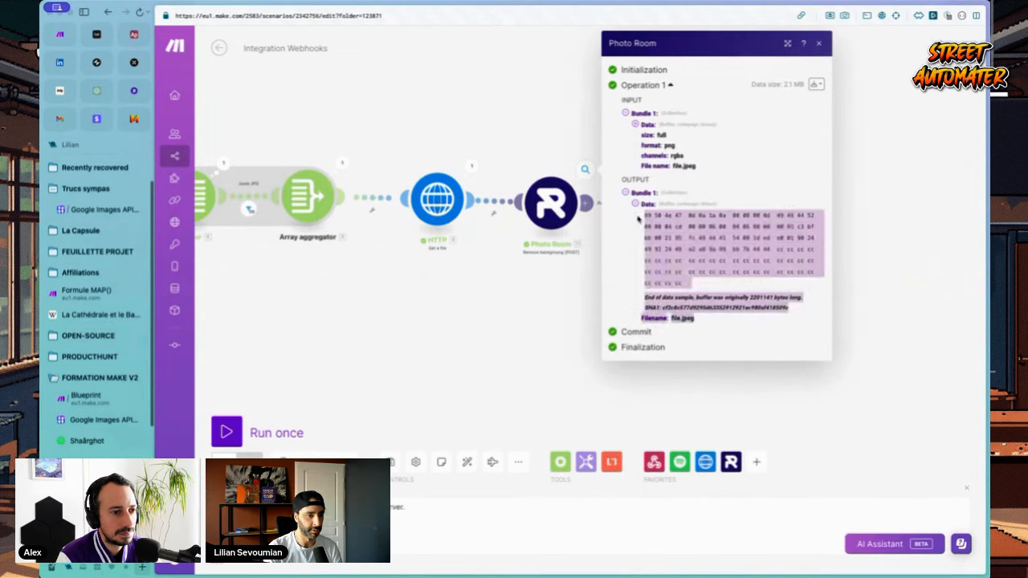
left_click(472, 166)
left_click(667, 418)
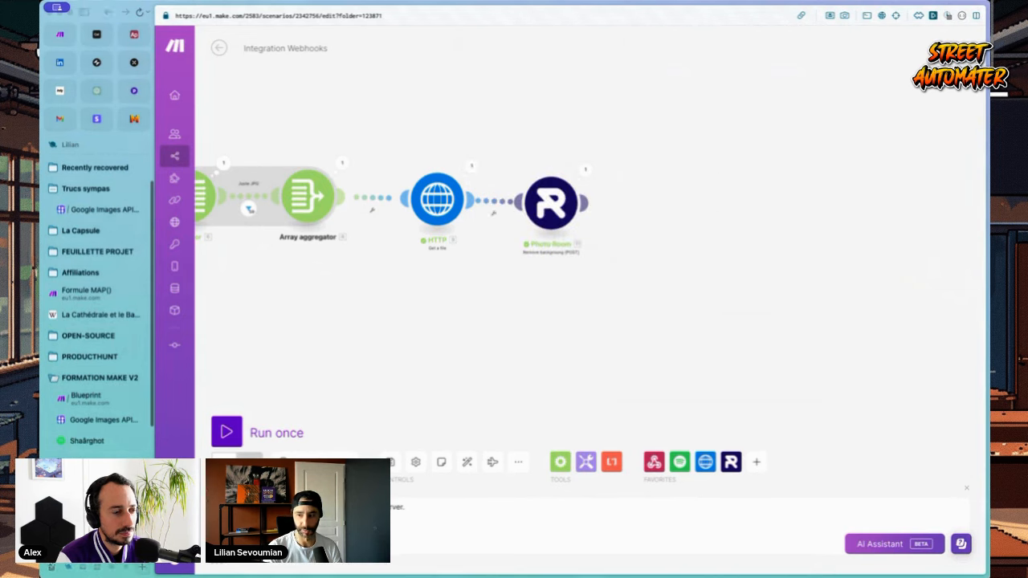
left_click(756, 461)
Step: Add a ConvertAPI Upload a File step after Photo Room, uploading Photo Room's output as a file
type("cons")
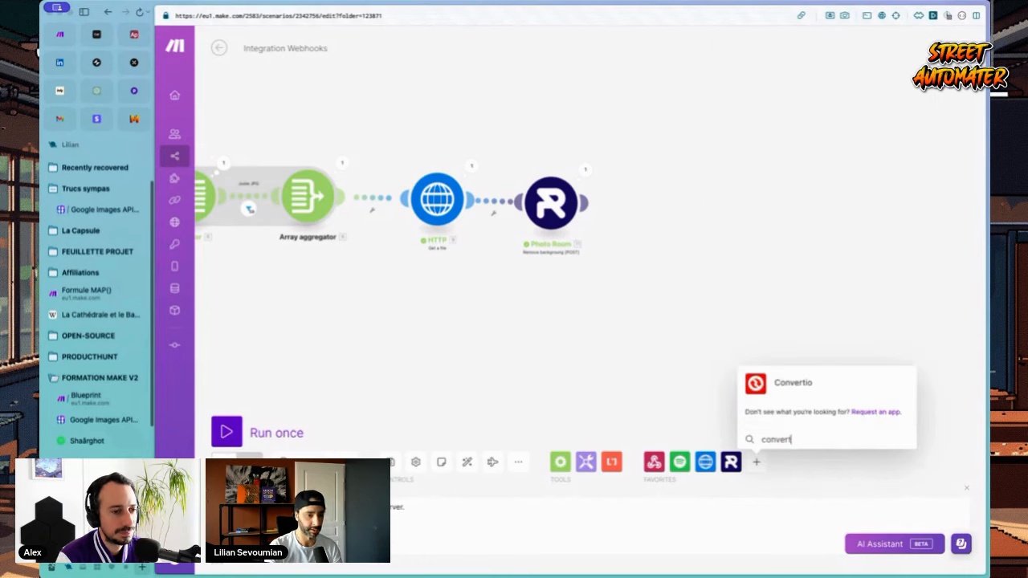
left_click(773, 73)
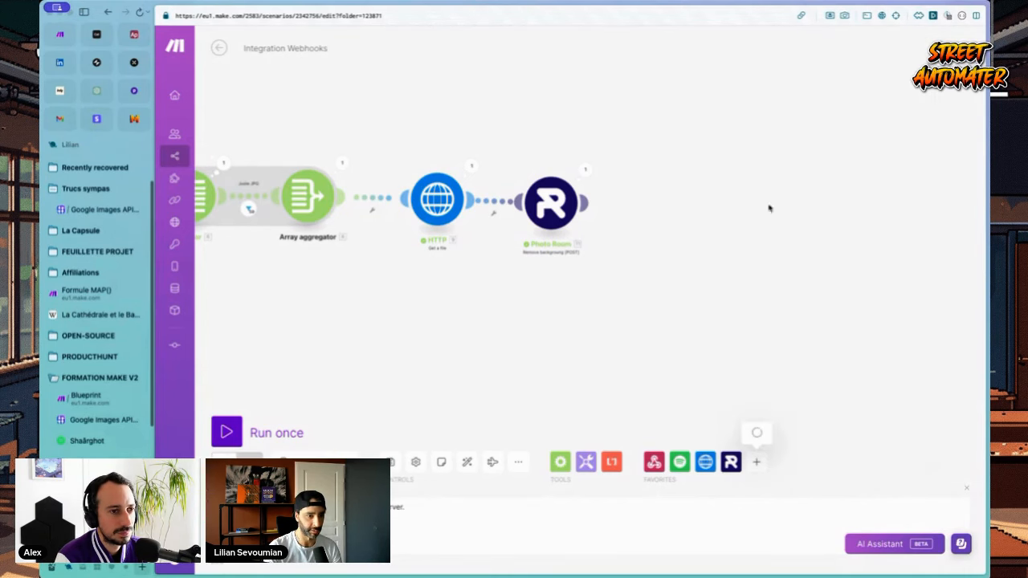
left_click(800, 309)
left_click_drag(796, 310, 703, 212)
left_click(780, 203)
left_click(781, 219)
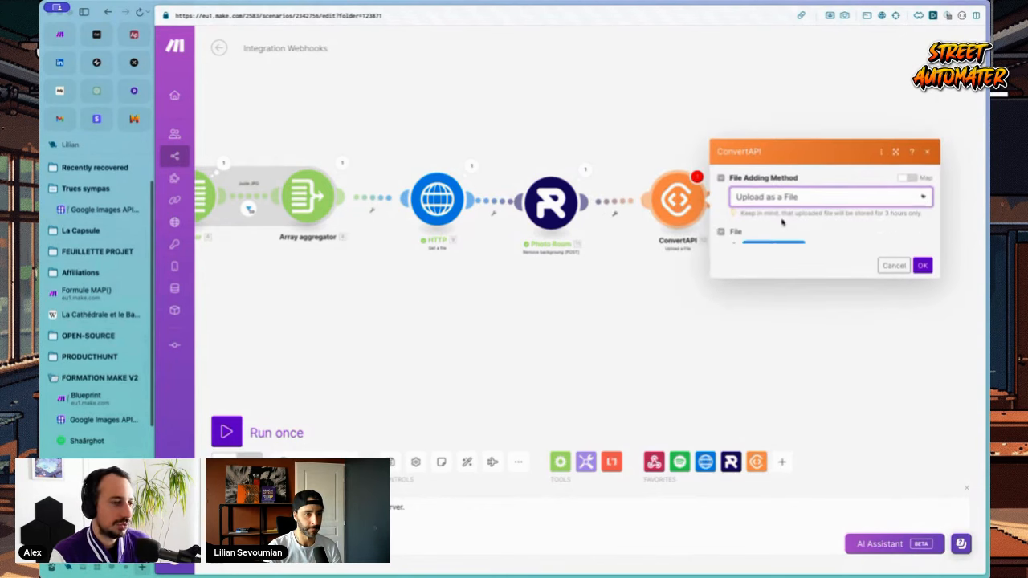
left_click(734, 230)
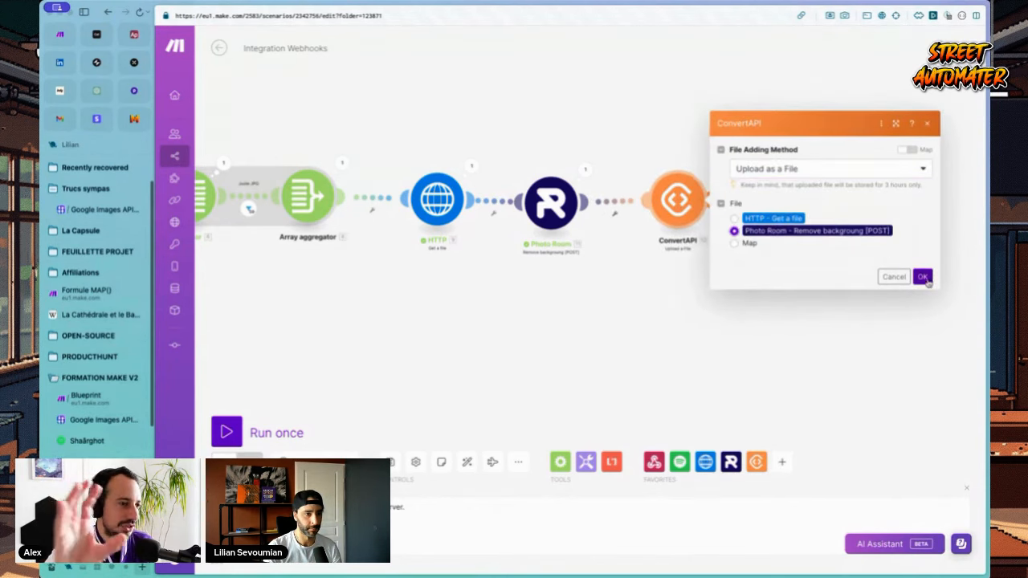
left_click(922, 276)
Step: Run the scenario and review Photo Room's and ConvertAPI's operation results
key("super+s")
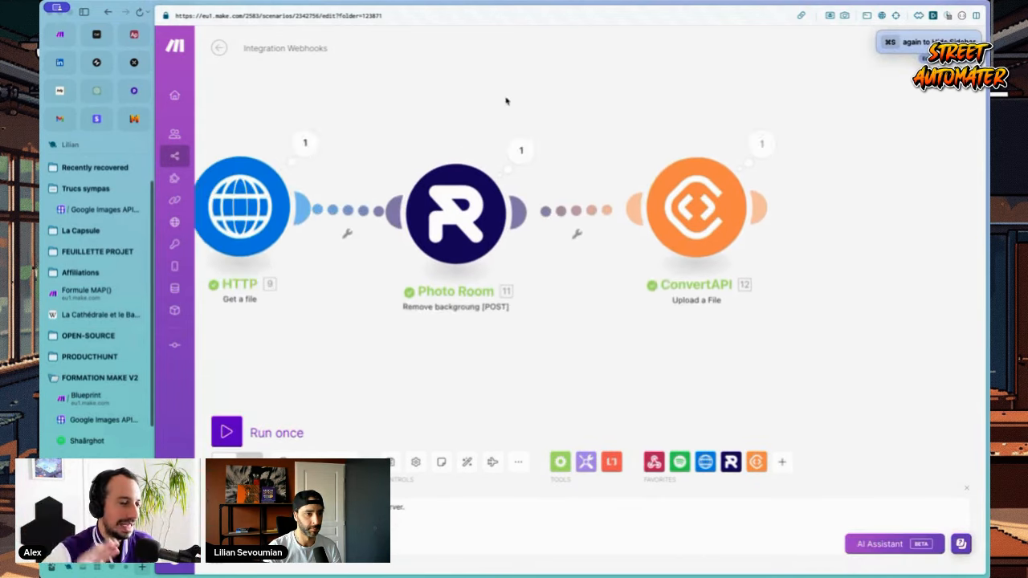
left_click(384, 147)
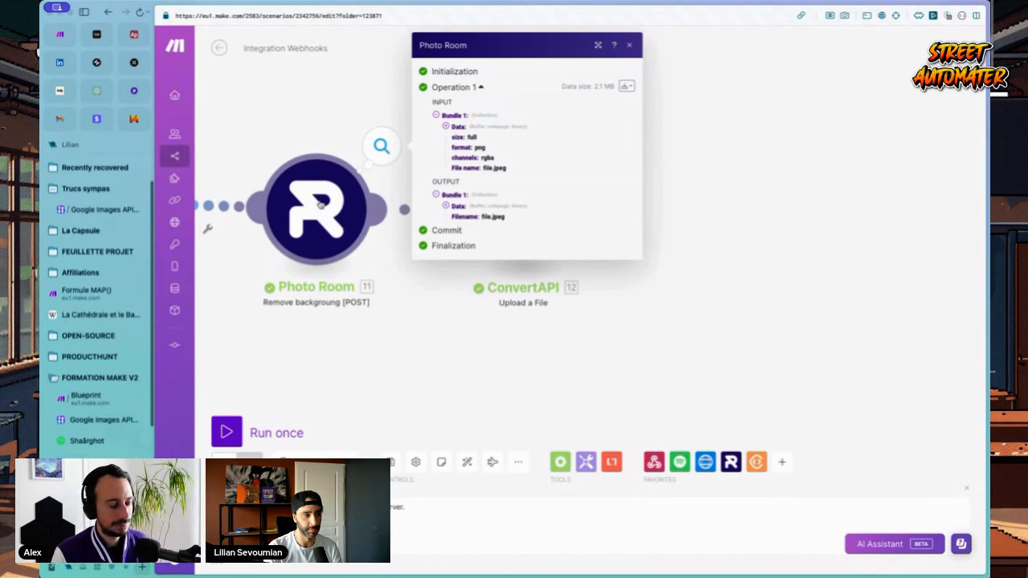
left_click(588, 149)
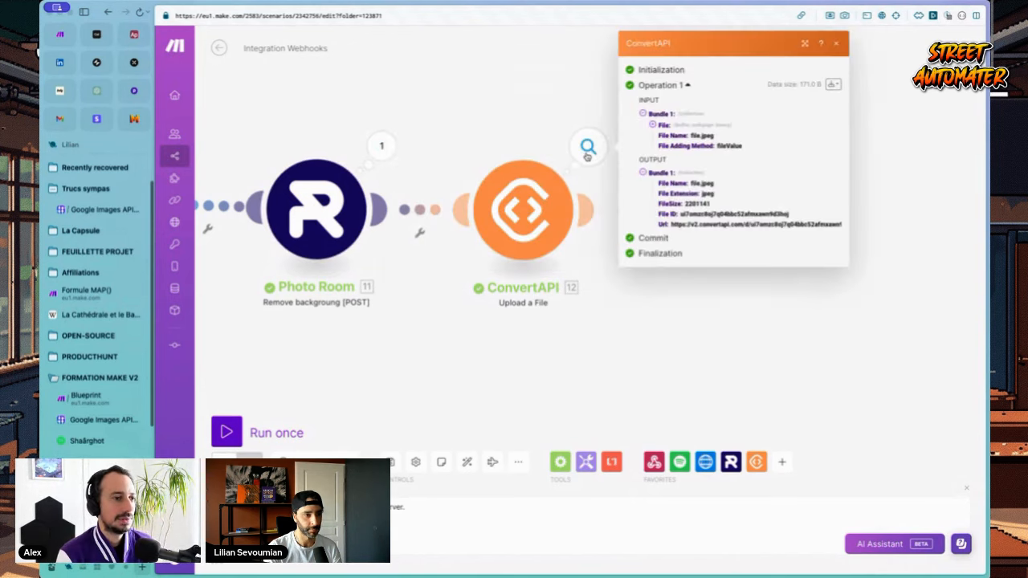
triple_click(739, 225)
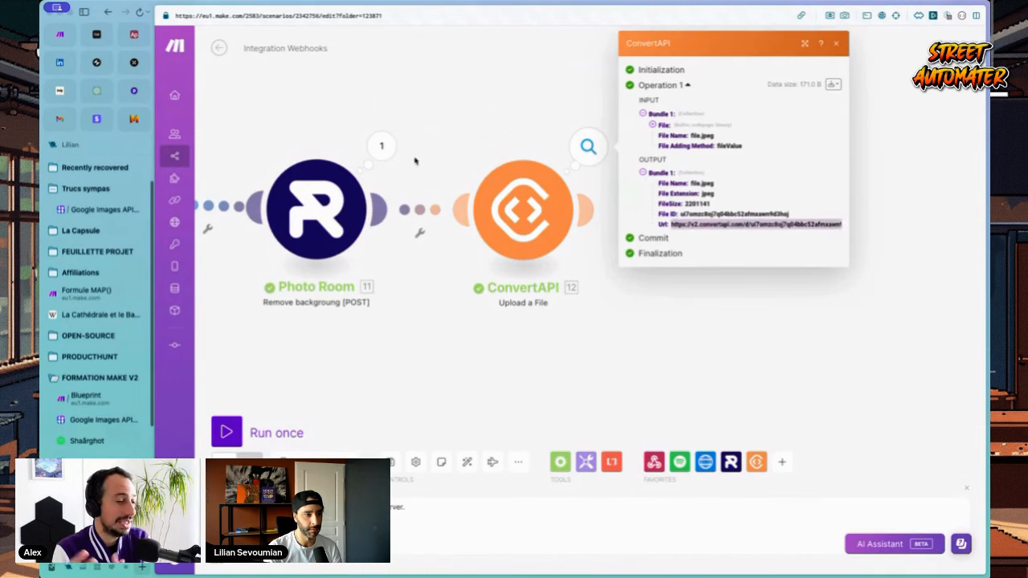
left_click(382, 145)
left_click(447, 206)
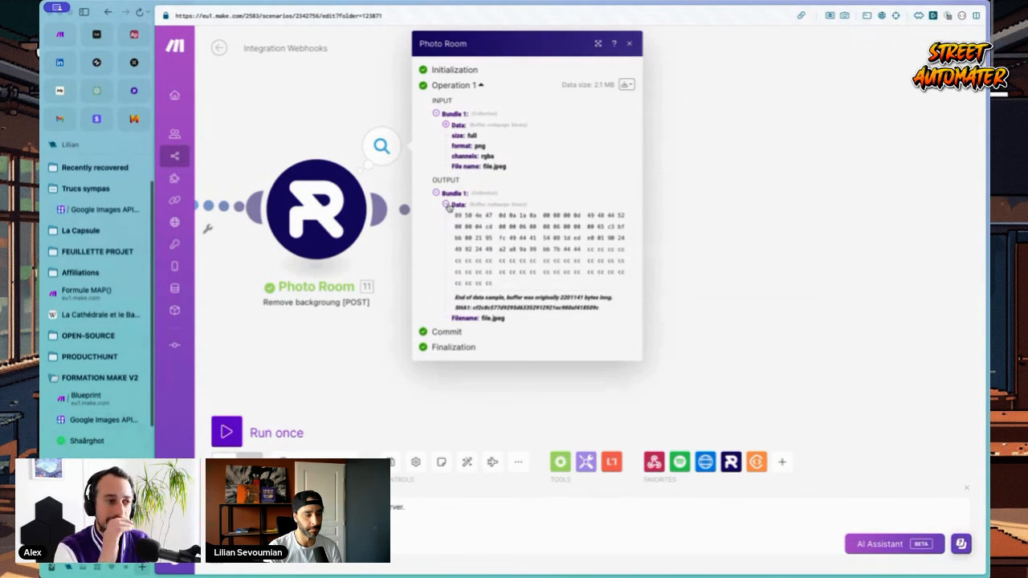
left_click(807, 173)
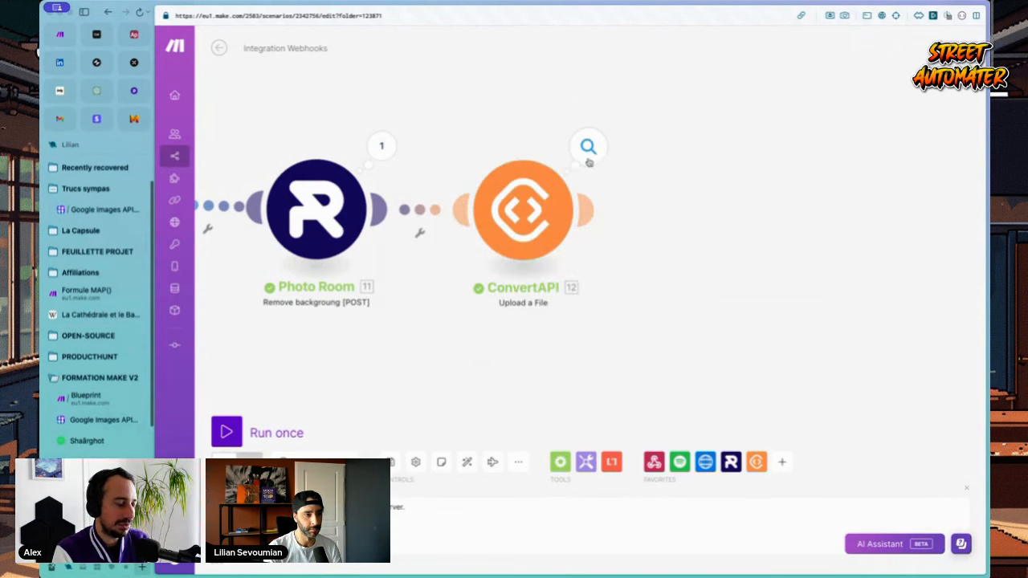
Step: Copy ConvertAPI's output file Url, open it in a new tab, and save the image
left_click(514, 207)
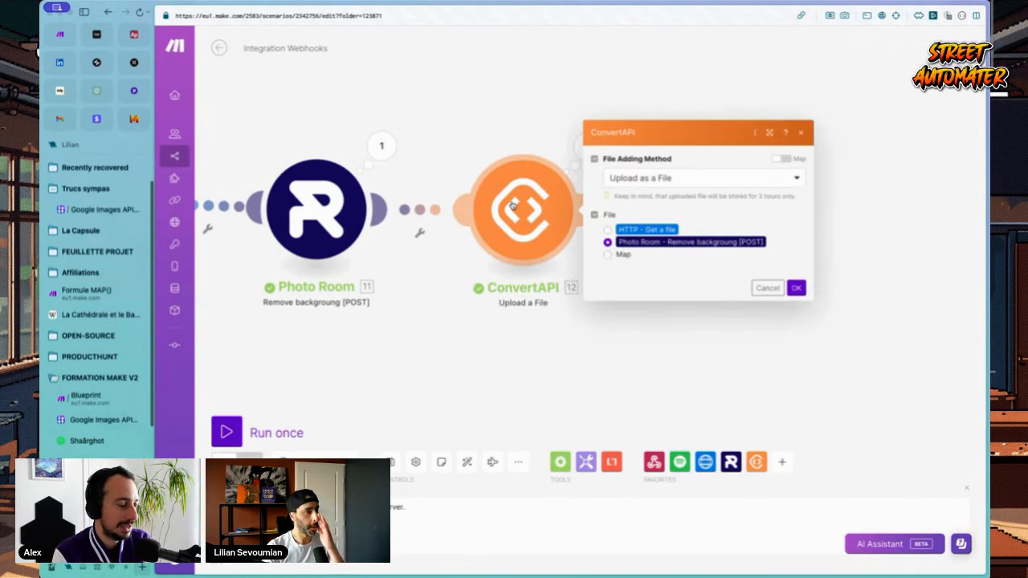
left_click(767, 287)
left_click(588, 146)
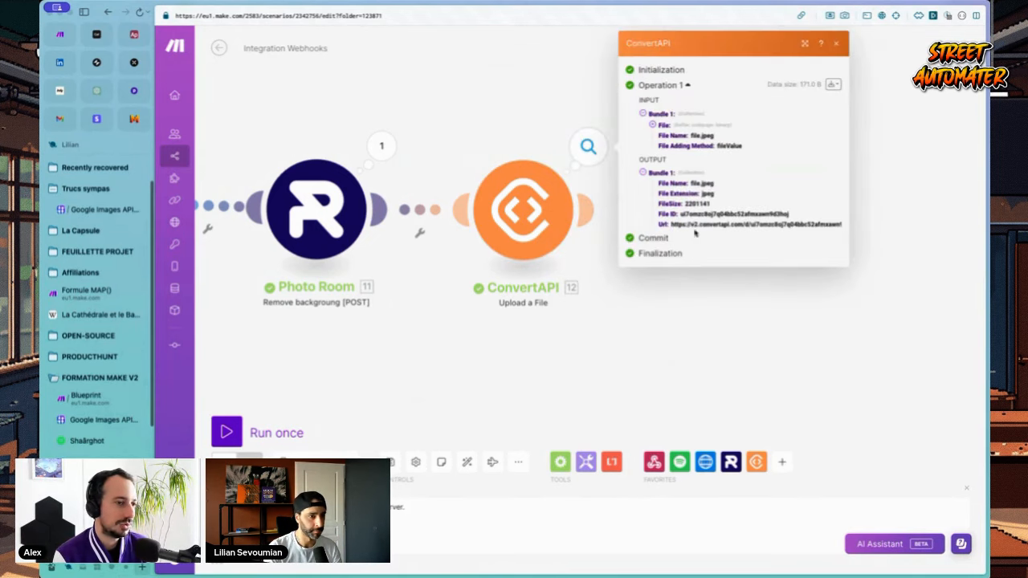
triple_click(693, 225)
key("ctrl+c")
key("ctrl+t")
key("ctrl+v")
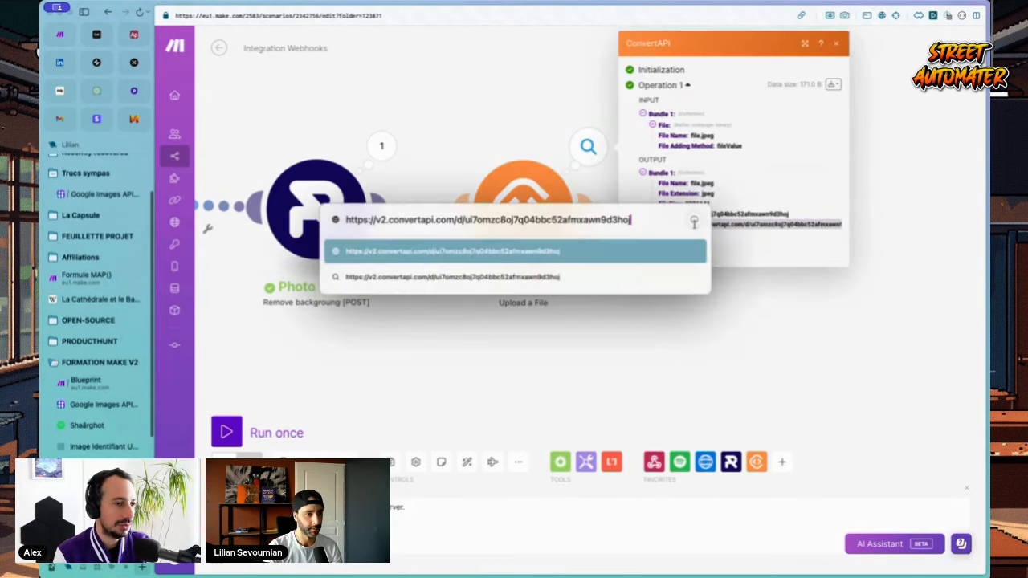
key("Return")
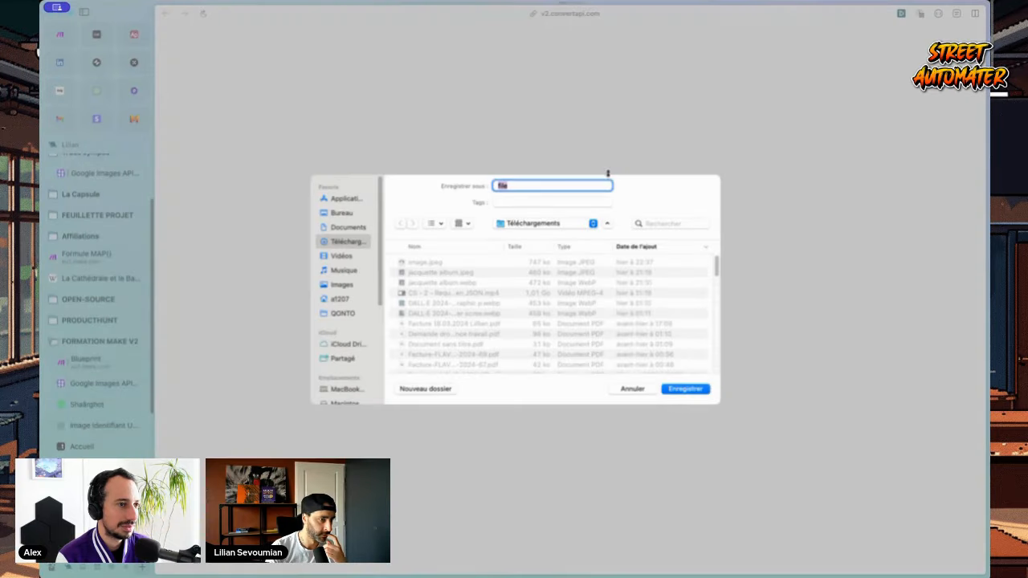
left_click(686, 389)
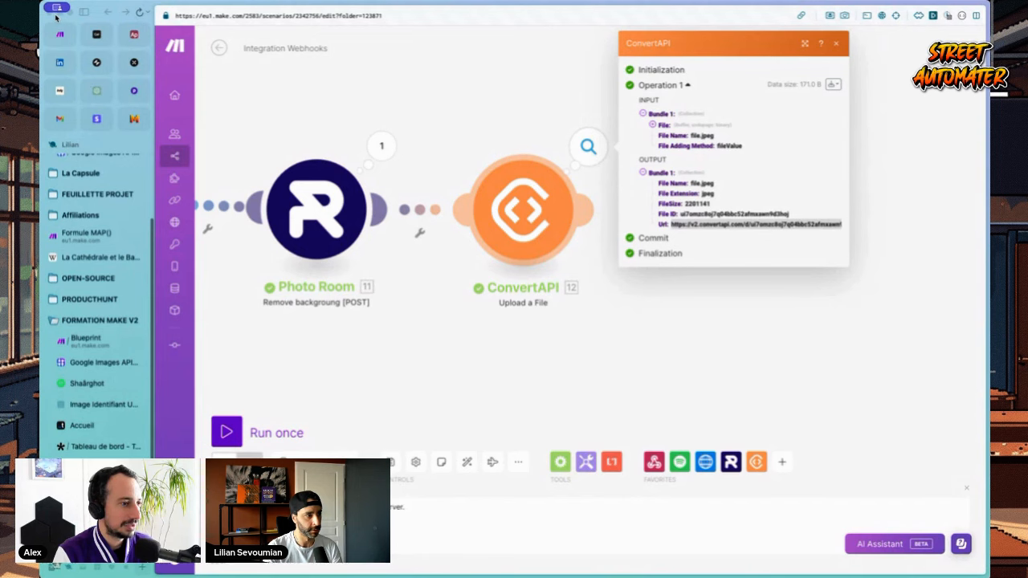
left_click(564, 85)
Step: Post the ConvertAPI file Url as a comment in the StreamYard live chat
left_click(593, 139)
triple_click(748, 225)
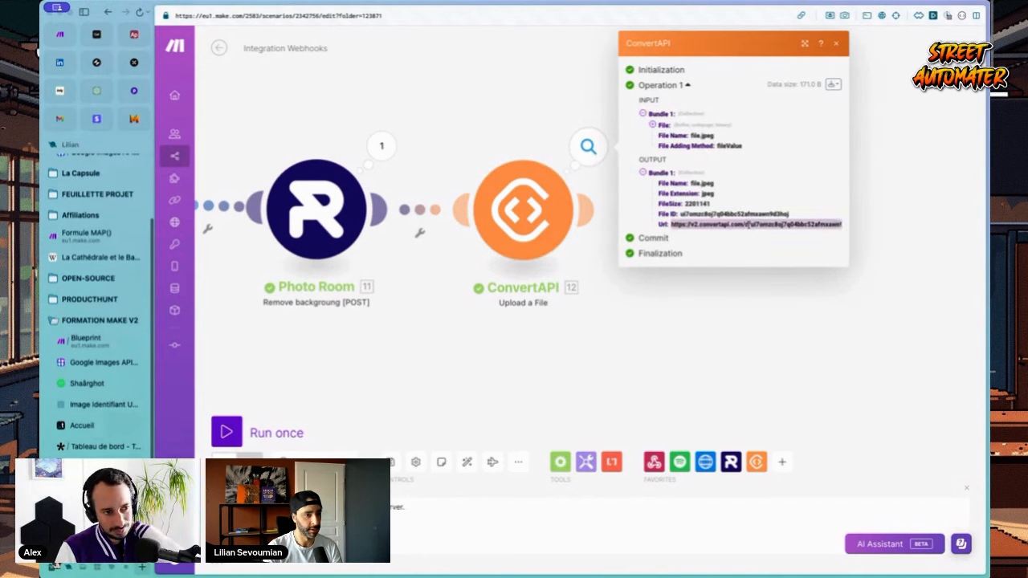
left_click(752, 328)
scroll(114, 348, "down", 2)
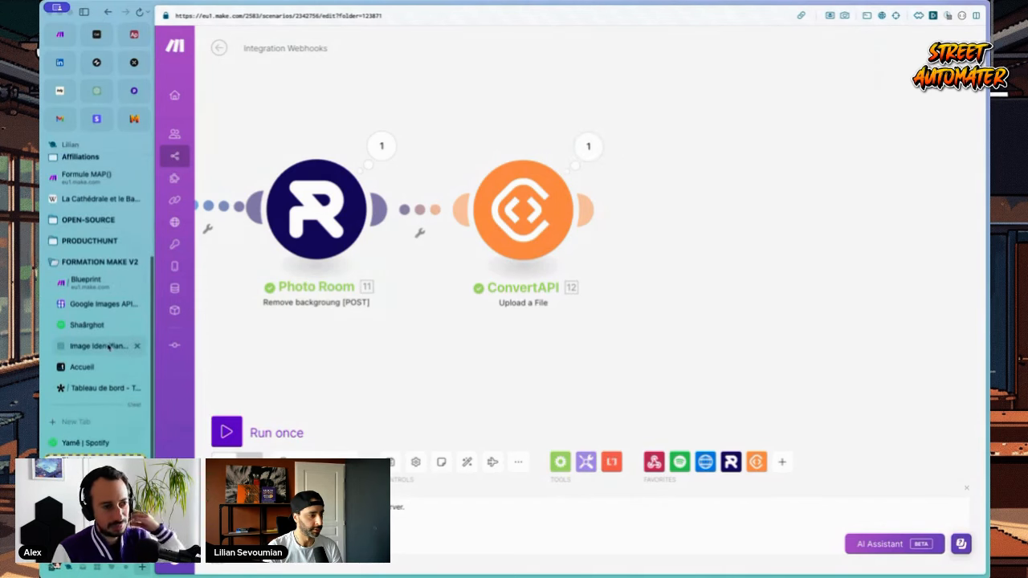
left_click(100, 485)
left_click(875, 557)
key("ctrl+v")
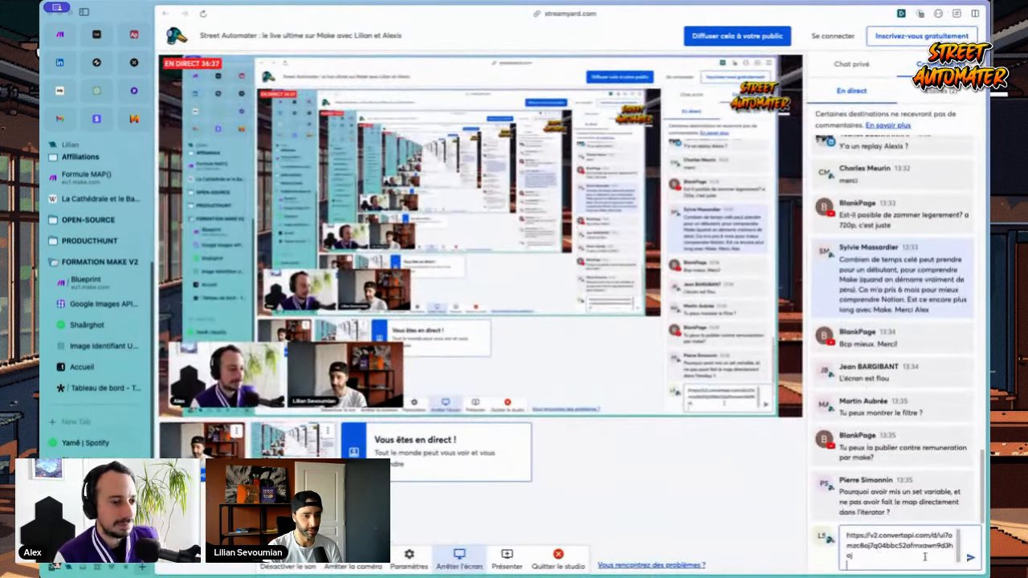
key("Return")
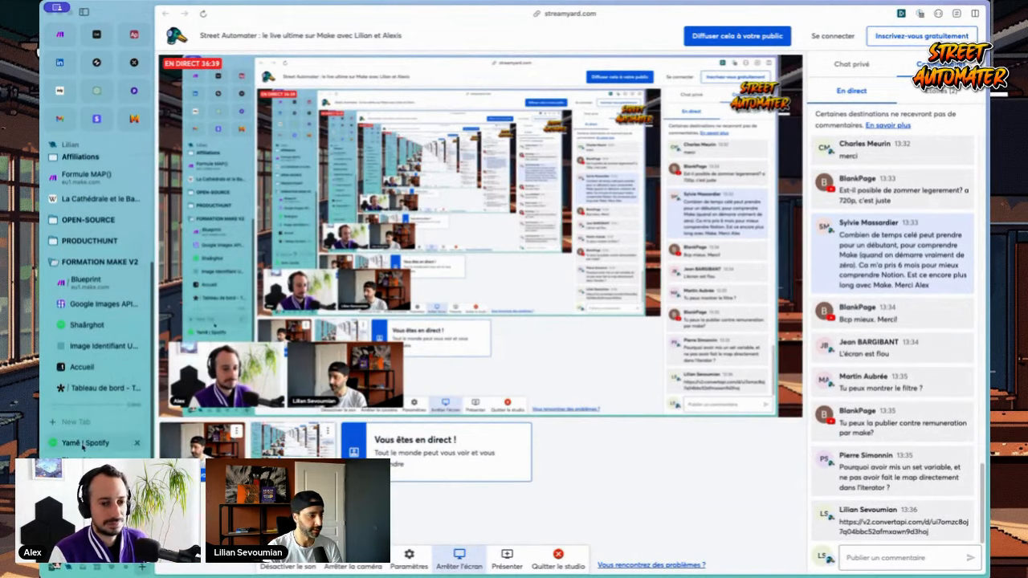
Step: Return briefly to the Make scenario, then show the Templated dashboard
left_click(97, 466)
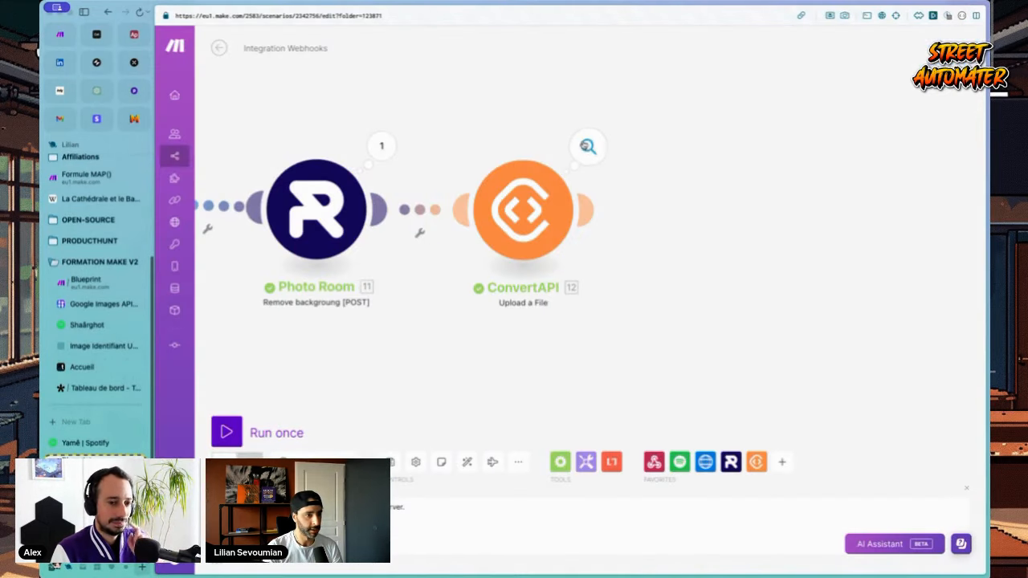
left_click_drag(680, 271, 674, 269)
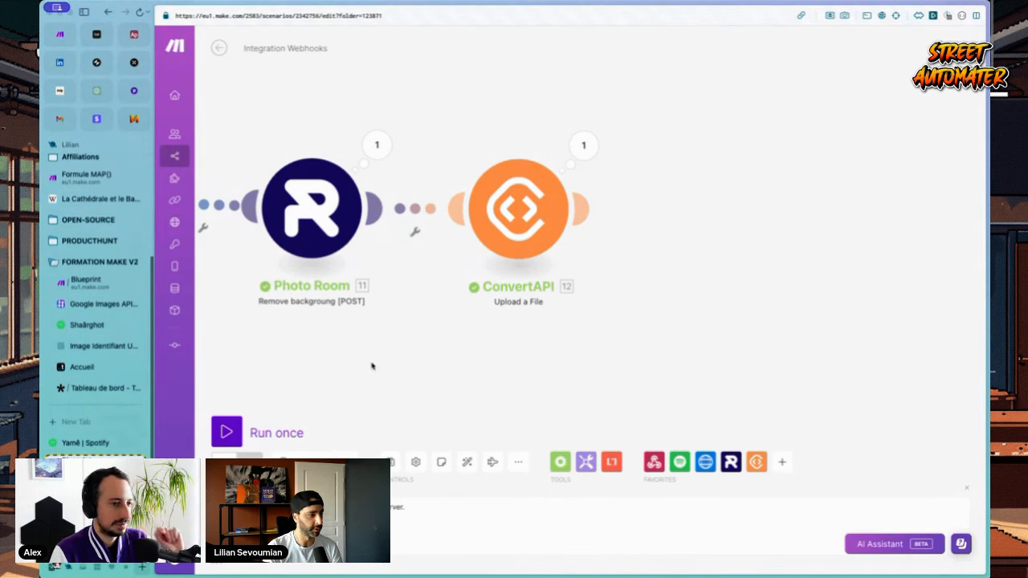
left_click(87, 366)
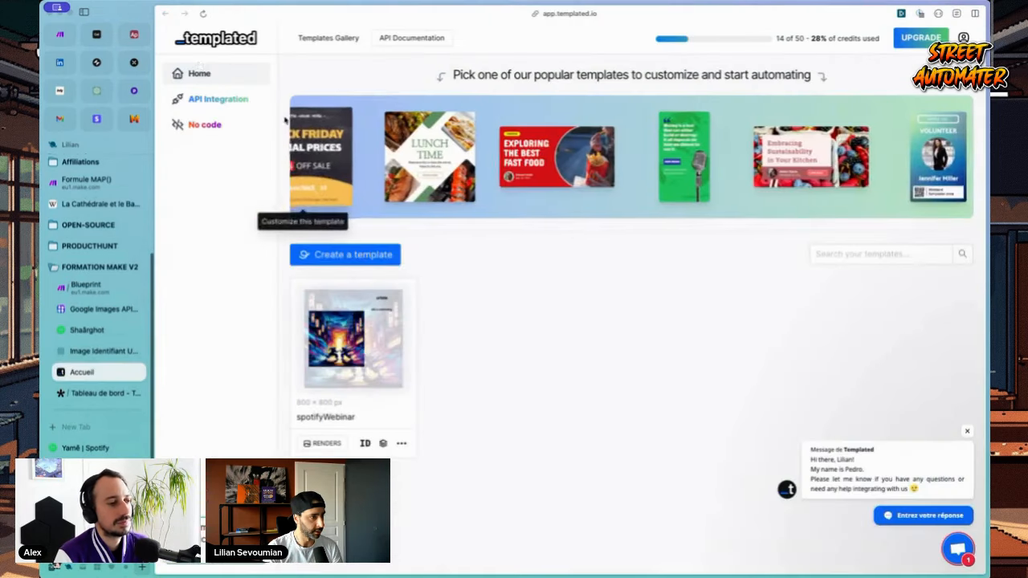
Step: Open the spotifyWebinar template, review its replace_image layer, then return to Make
left_click(383, 326)
left_click(966, 432)
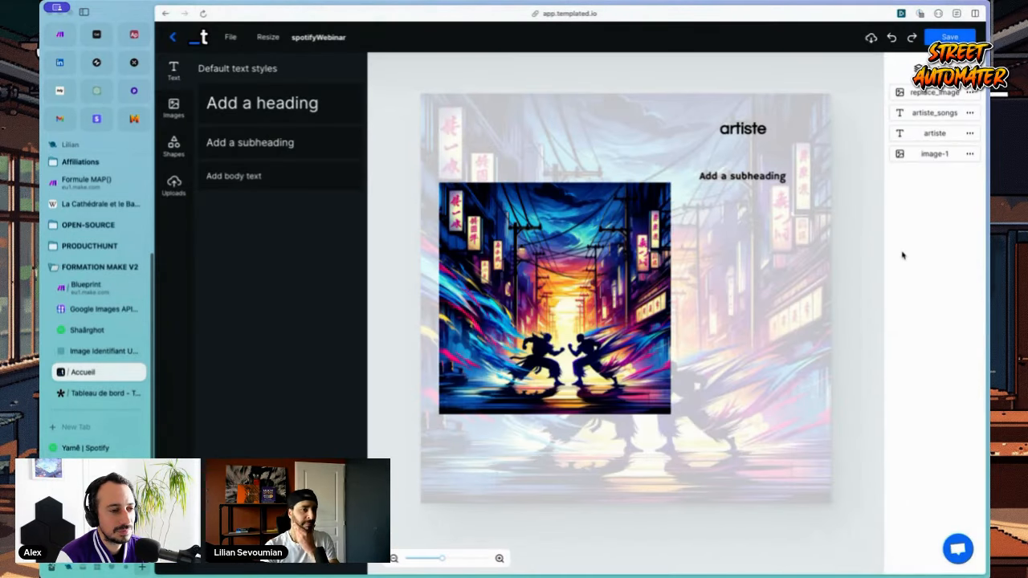
left_click(578, 14)
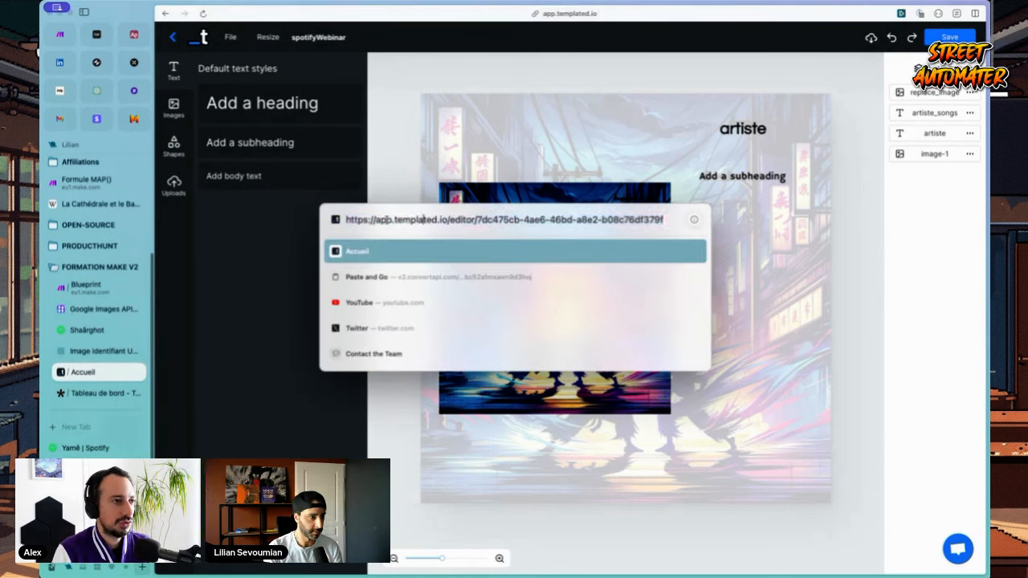
left_click(474, 181)
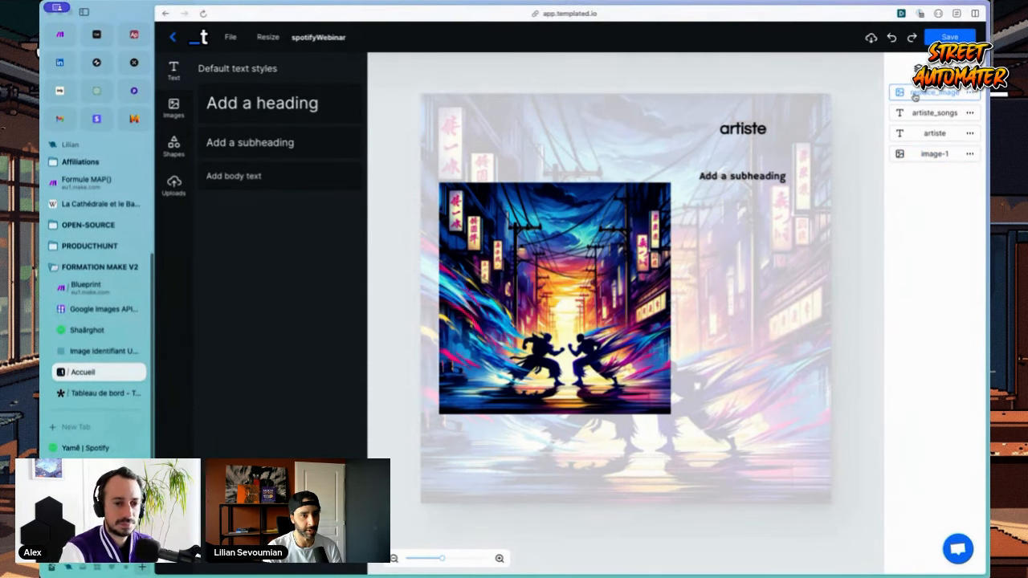
left_click(972, 92)
left_click(955, 114)
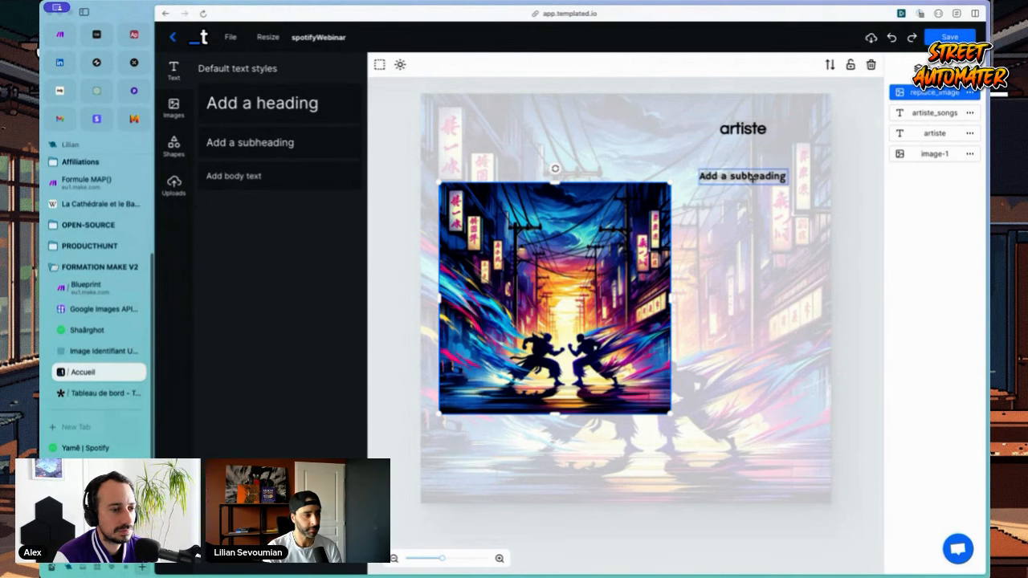
key("ctrl+Tab")
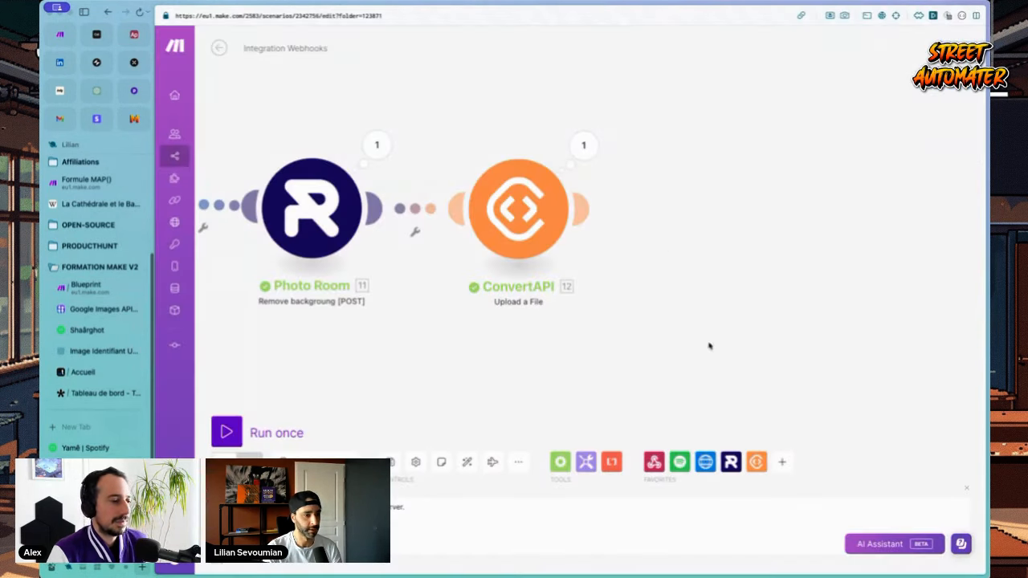
Step: Browse the HTTP actions and the full app list, searching for 'json'
left_click(705, 462)
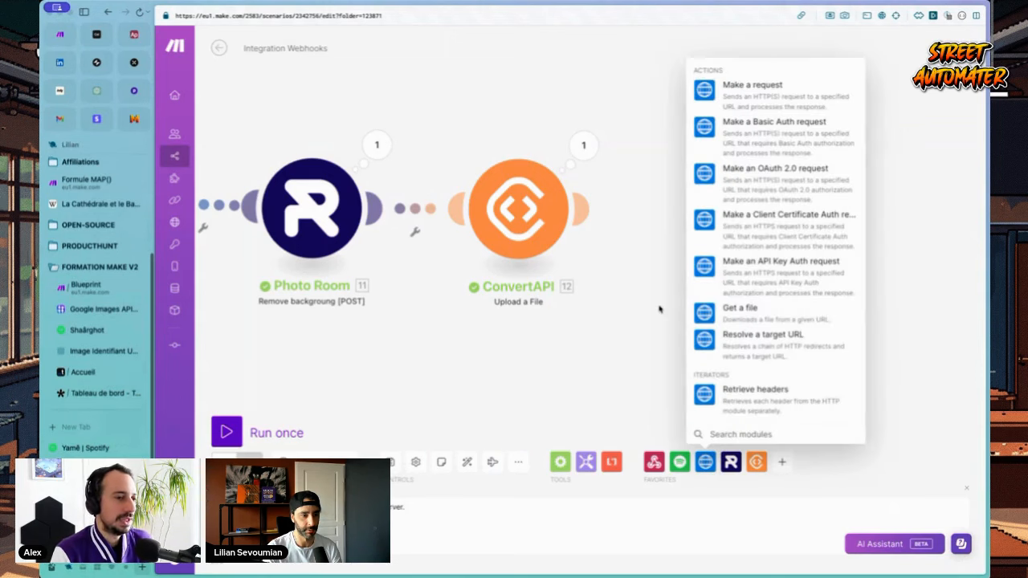
left_click(782, 463)
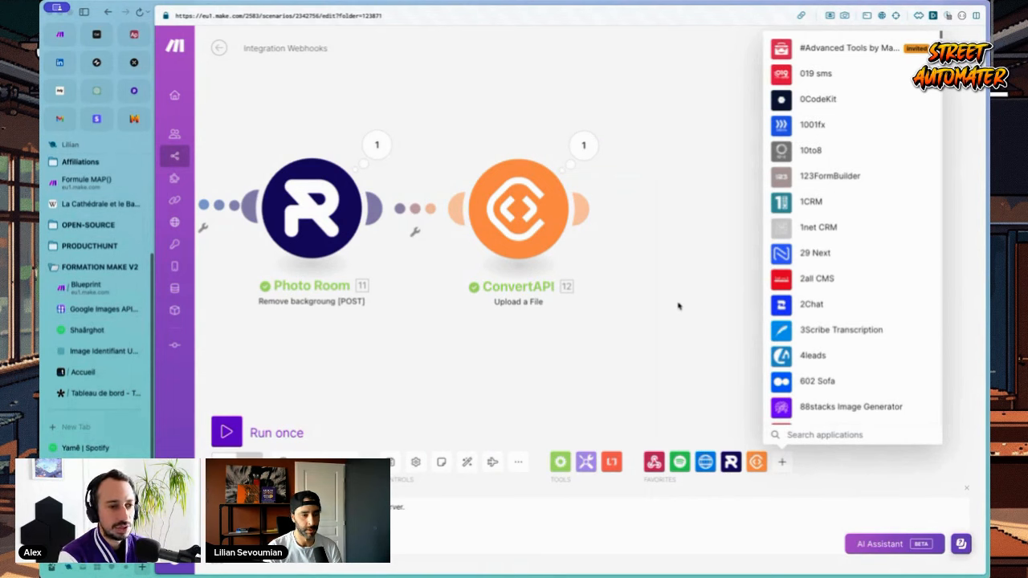
key("Escape")
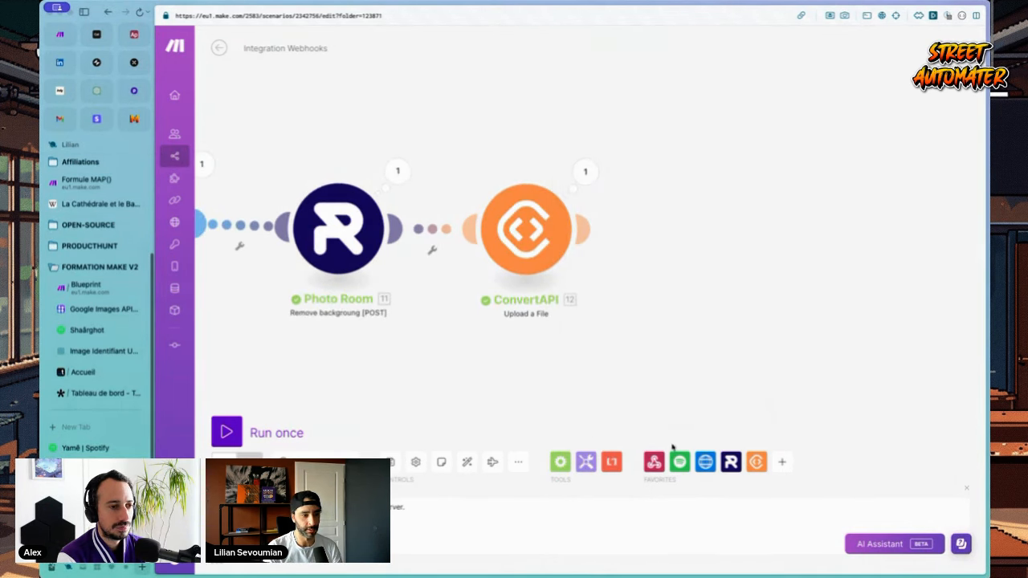
mouse_move(782, 462)
type("json")
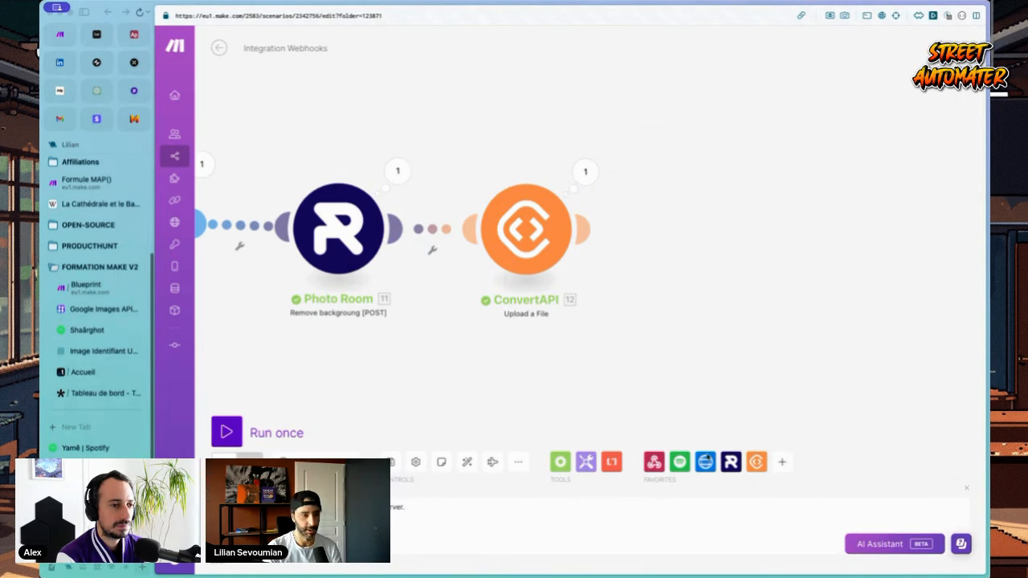
mouse_move(705, 462)
left_click(743, 100)
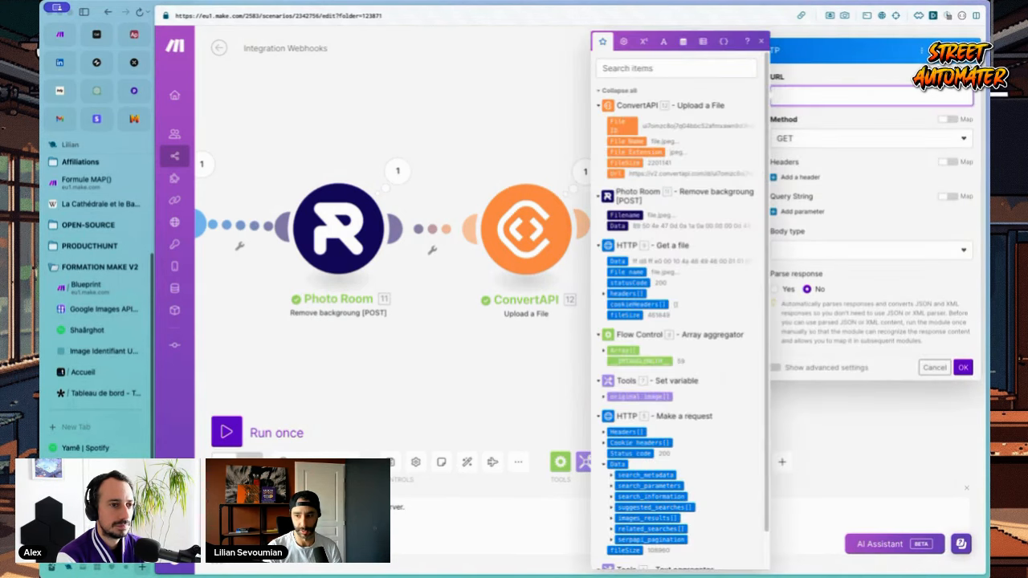
left_click(792, 103)
type("https://api.templated.io/v1/render")
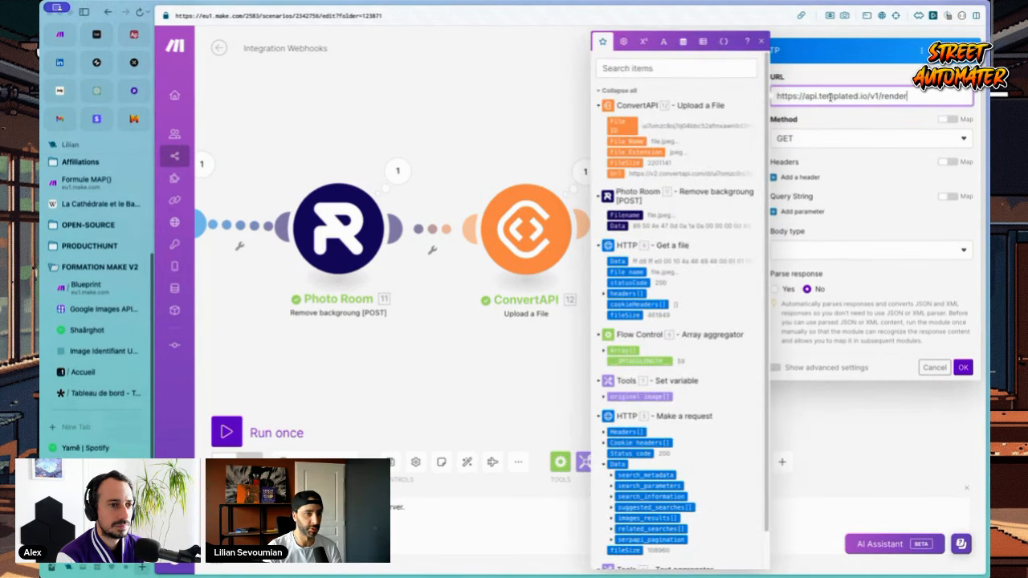
left_click(84, 371)
left_click(172, 40)
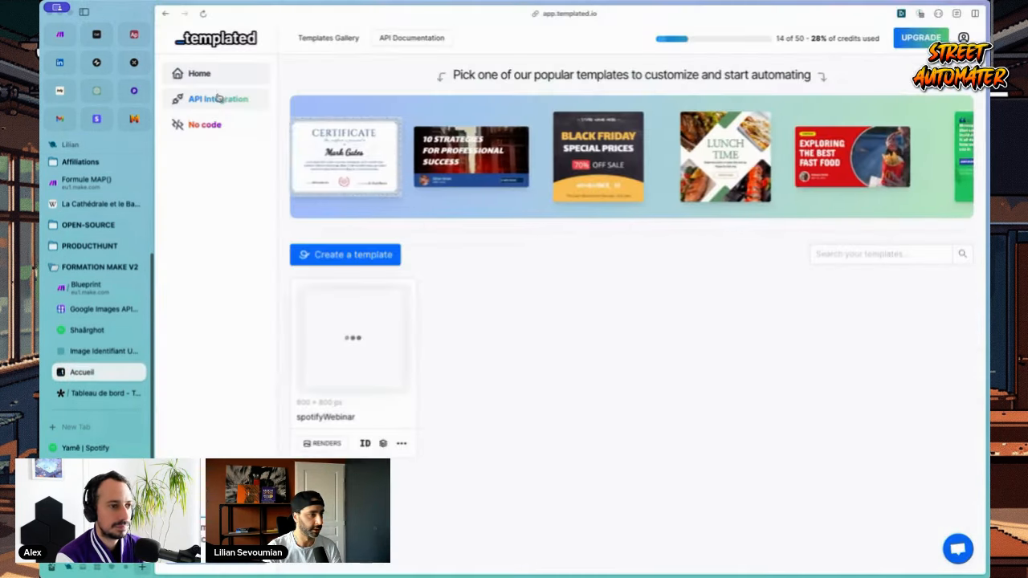
Step: Study the Create a render sample request's render URL, template and layers keys
left_click(412, 38)
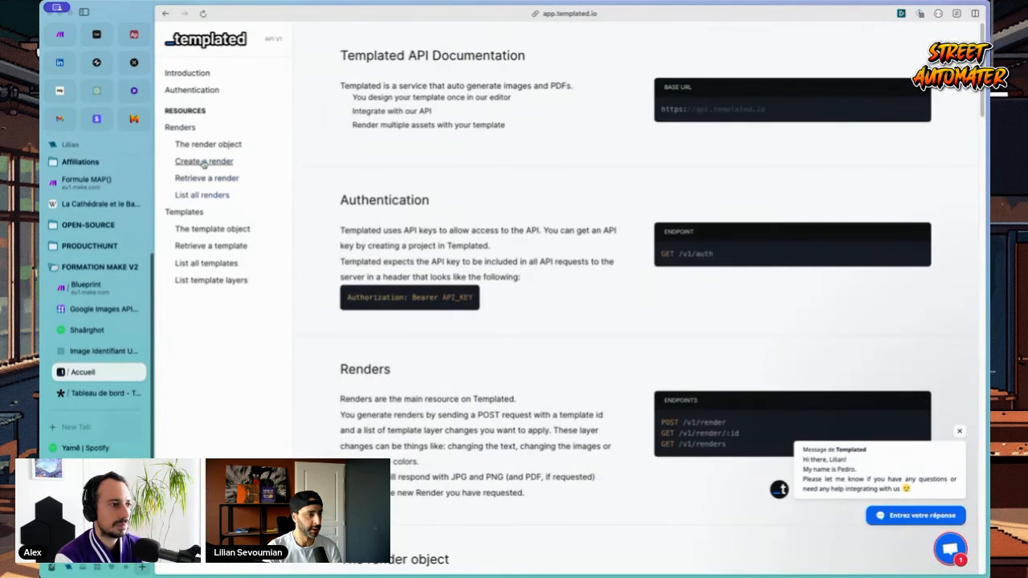
left_click(204, 161)
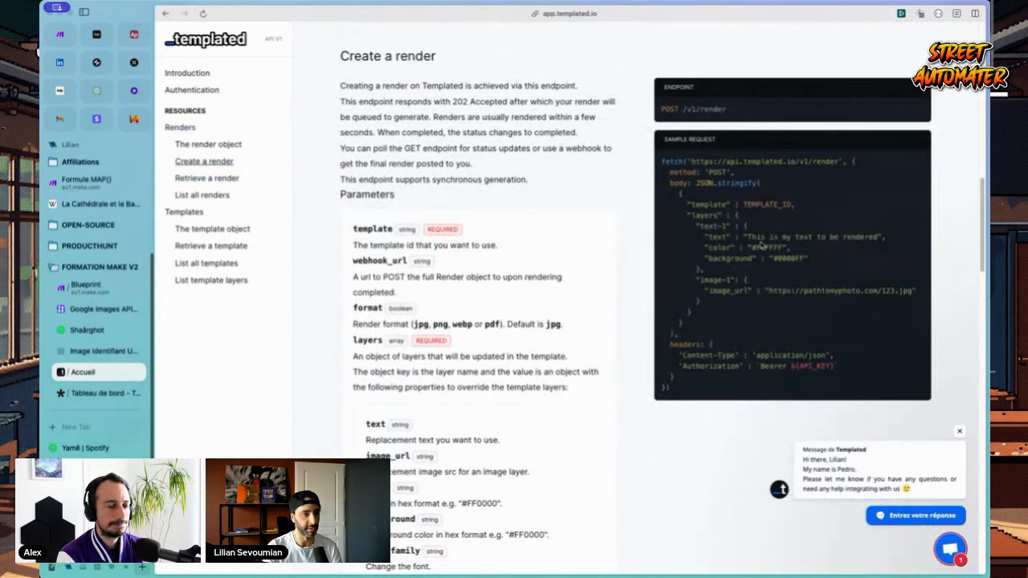
left_click_drag(692, 215, 728, 215)
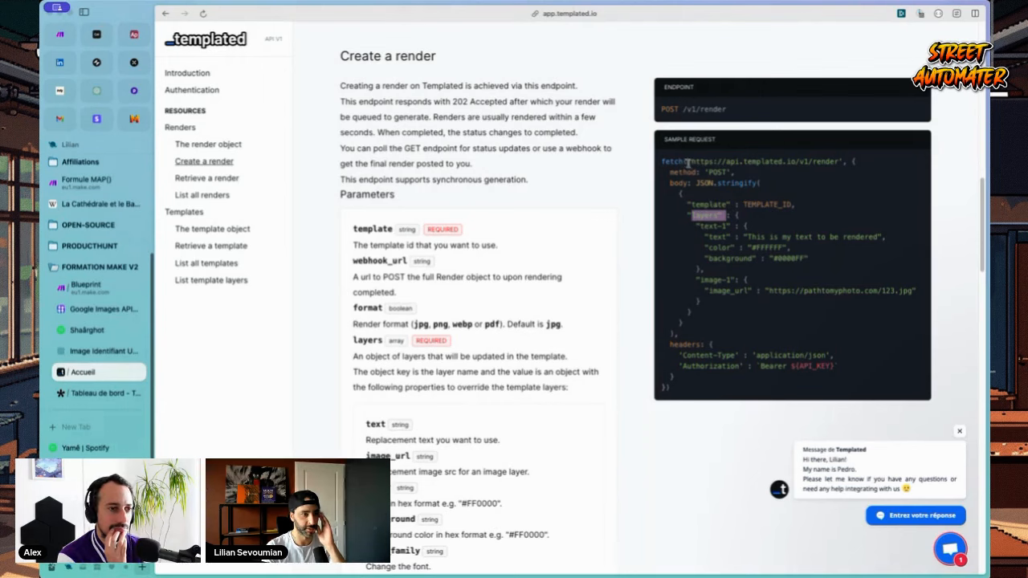
left_click_drag(670, 161, 733, 161)
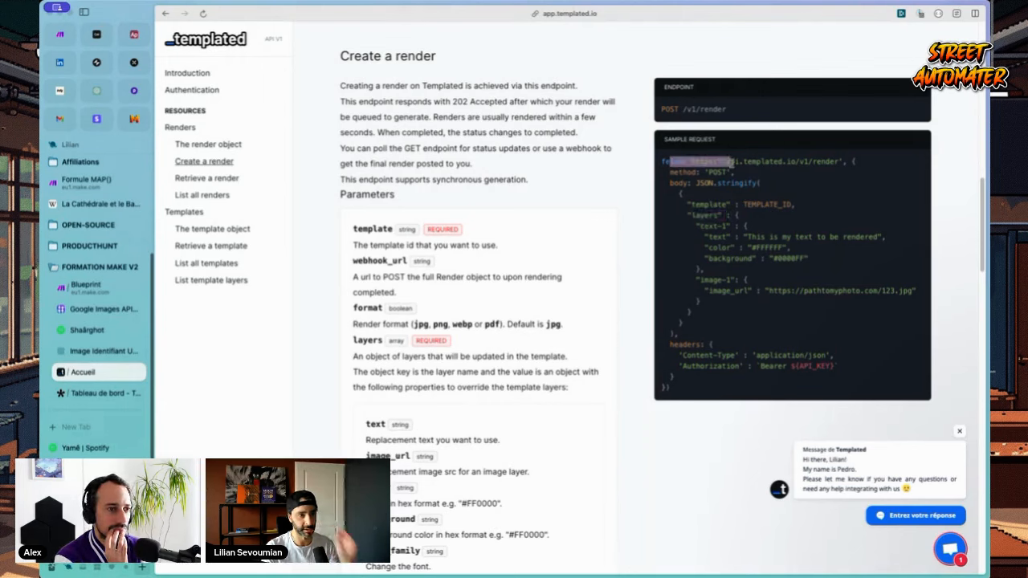
left_click(697, 191)
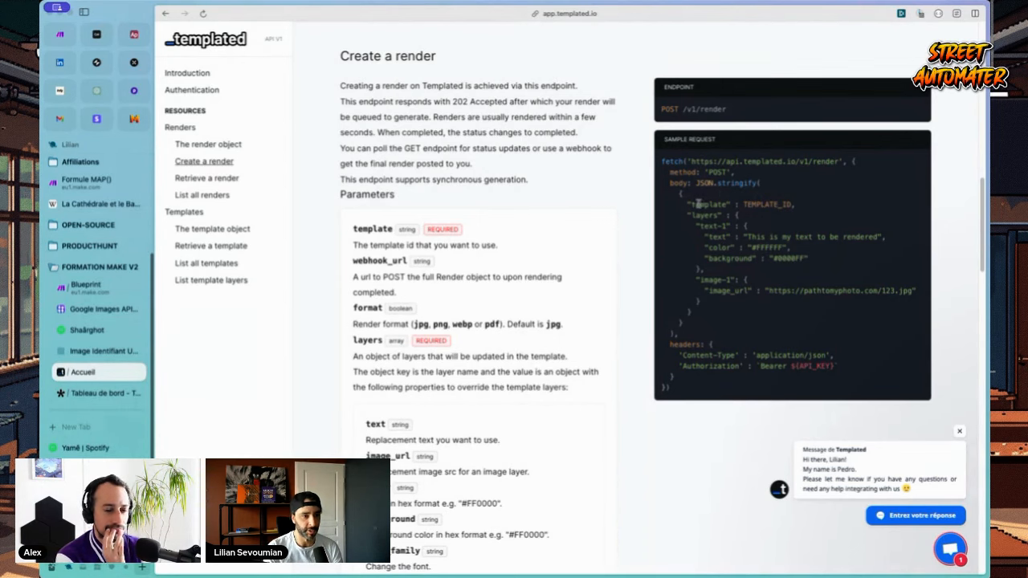
left_click_drag(692, 205, 724, 206)
left_click(699, 215)
left_click_drag(735, 215, 685, 325)
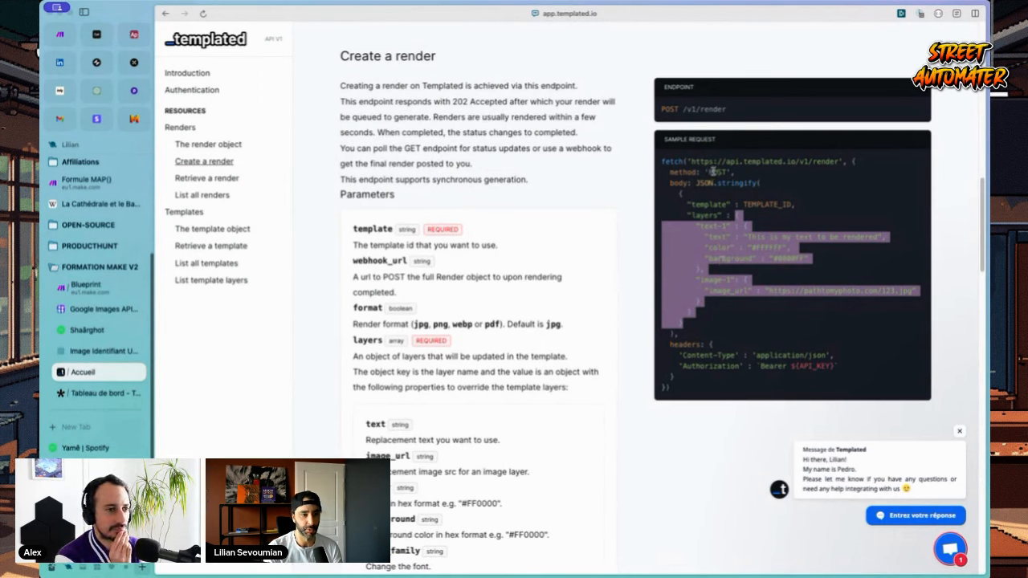
left_click_drag(707, 161, 826, 163)
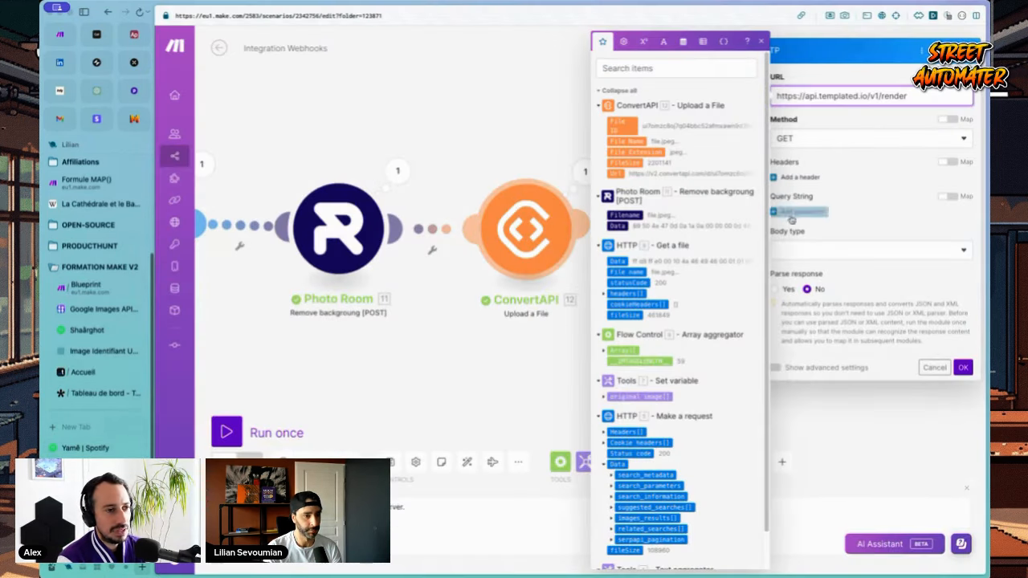
Step: Set the HTTP request method to POST
left_click(816, 118)
left_click(809, 138)
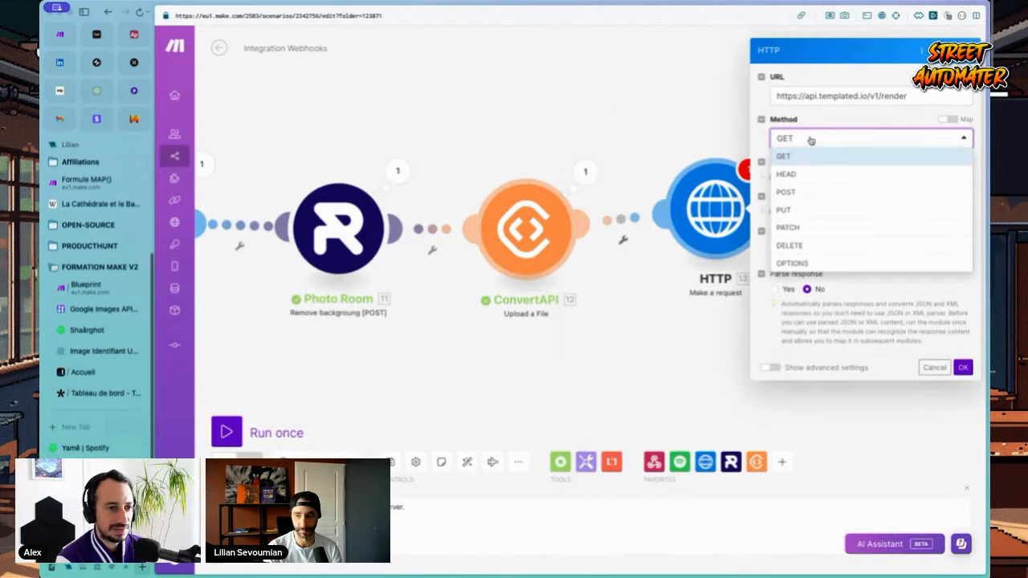
left_click(792, 192)
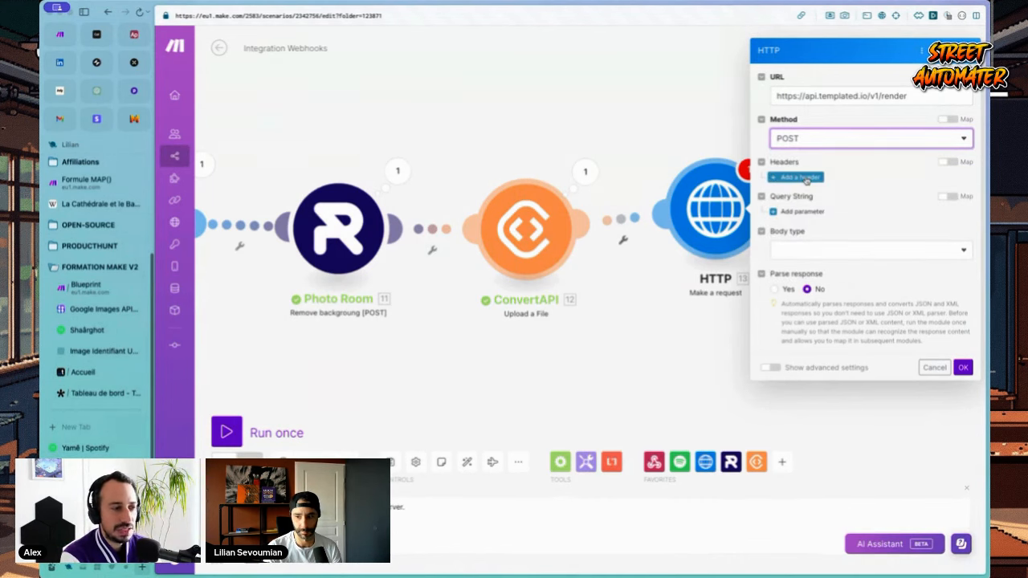
Step: Add an Authorization header whose value is the pasted Bearer API key
left_click(806, 178)
left_click(823, 196)
type("Ah")
type("th")
key("BackSpace")
key("BackSpace")
key("BackSpace")
key("BackSpace")
type("Authorization")
key("Tab")
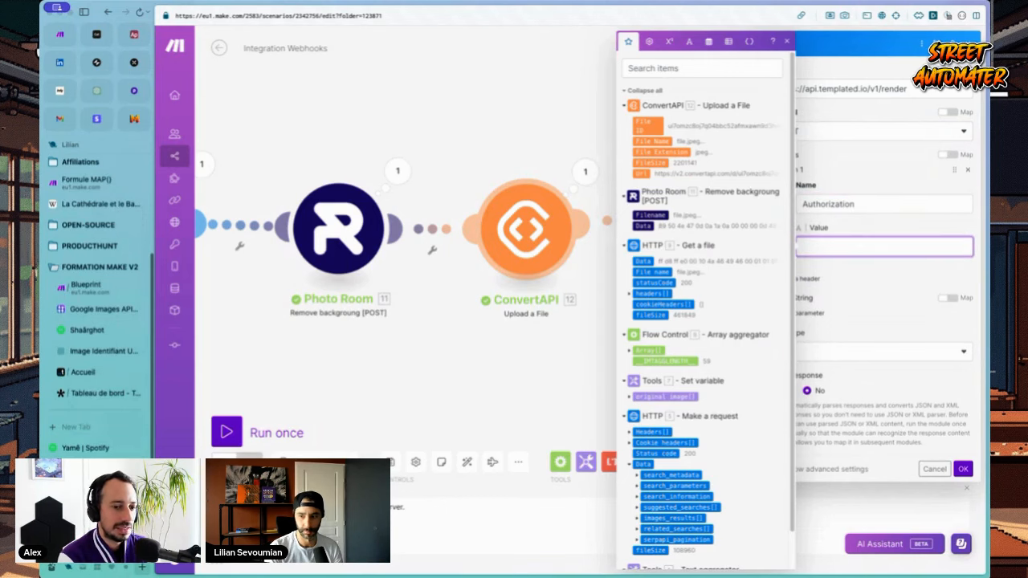
key("Escape")
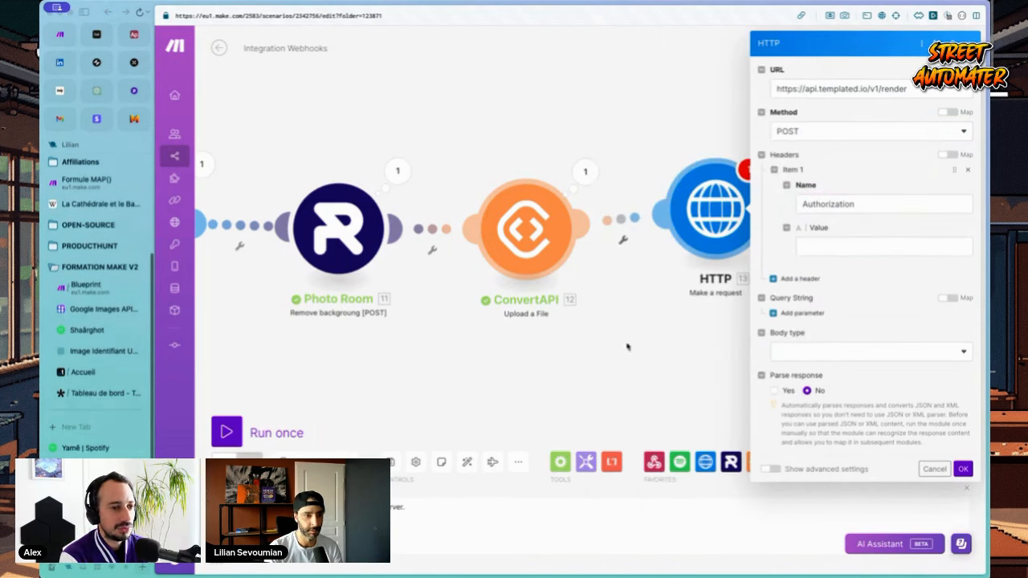
left_click(861, 243)
key("ctrl+v")
left_click(864, 285)
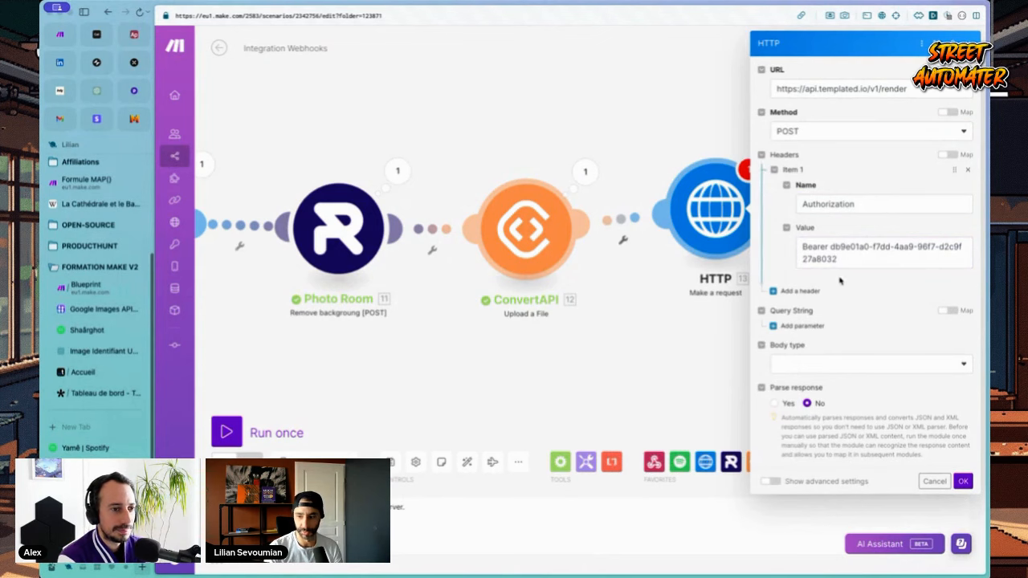
Step: Set the body type to Raw with JSON (application/json) content type and save the module
left_click(814, 365)
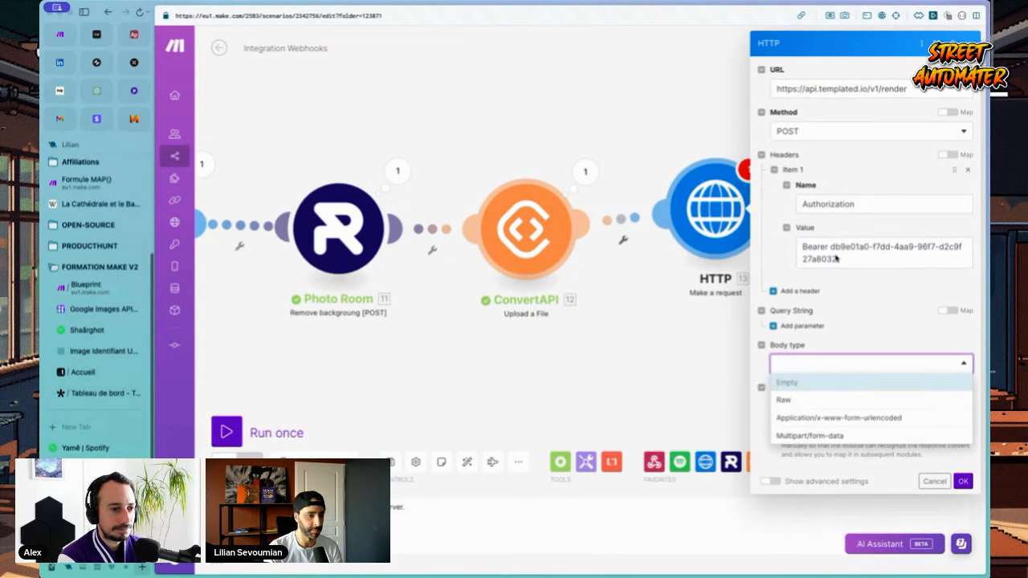
left_click_drag(781, 88, 917, 93)
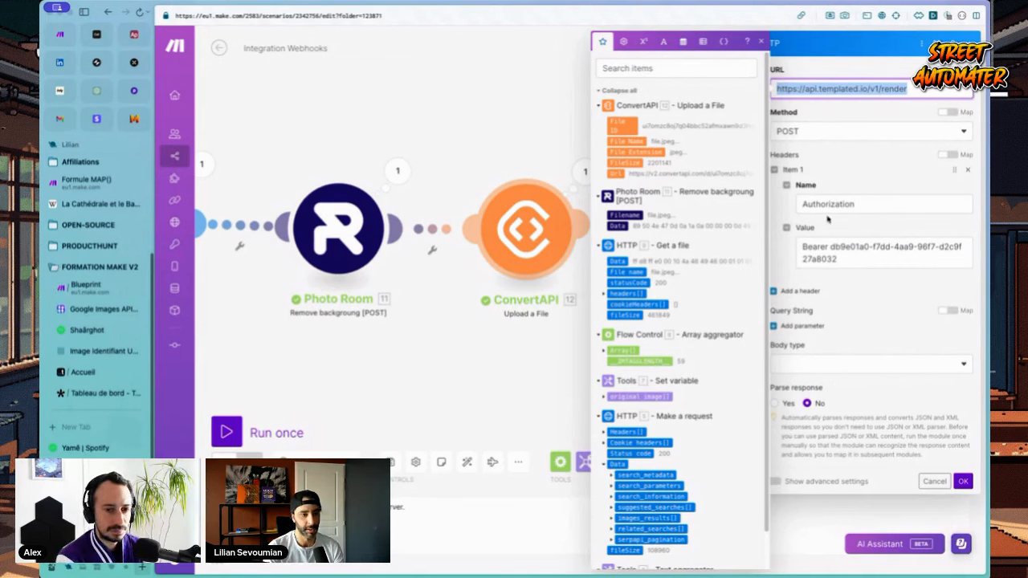
left_click(826, 370)
left_click(826, 369)
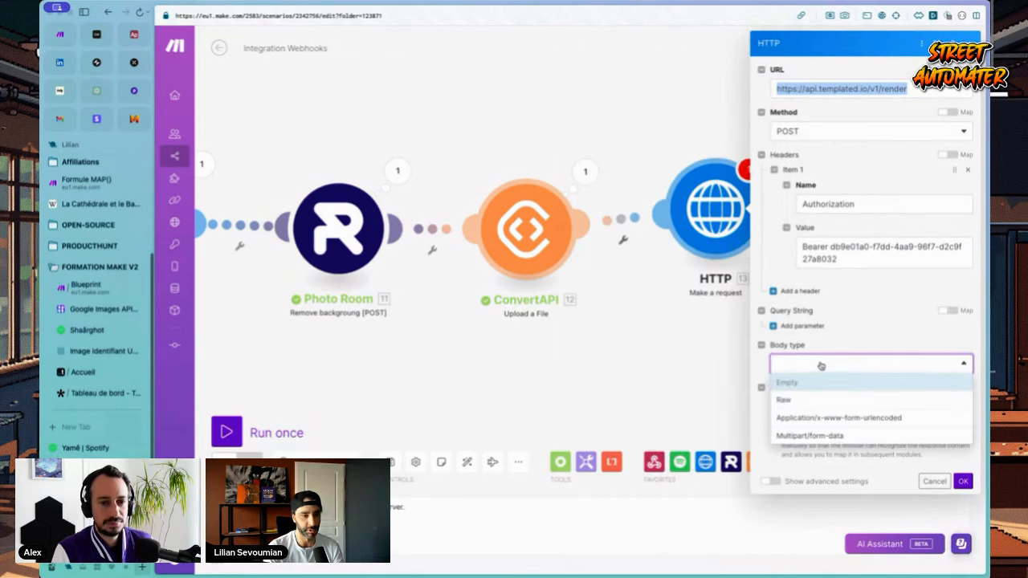
left_click(790, 394)
left_click(798, 408)
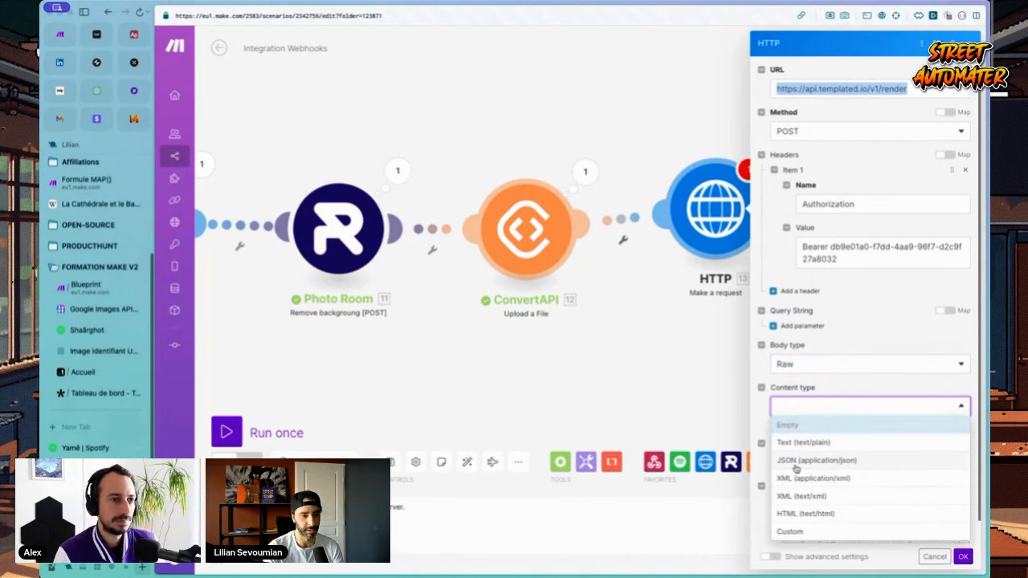
left_click(811, 460)
left_click(805, 462)
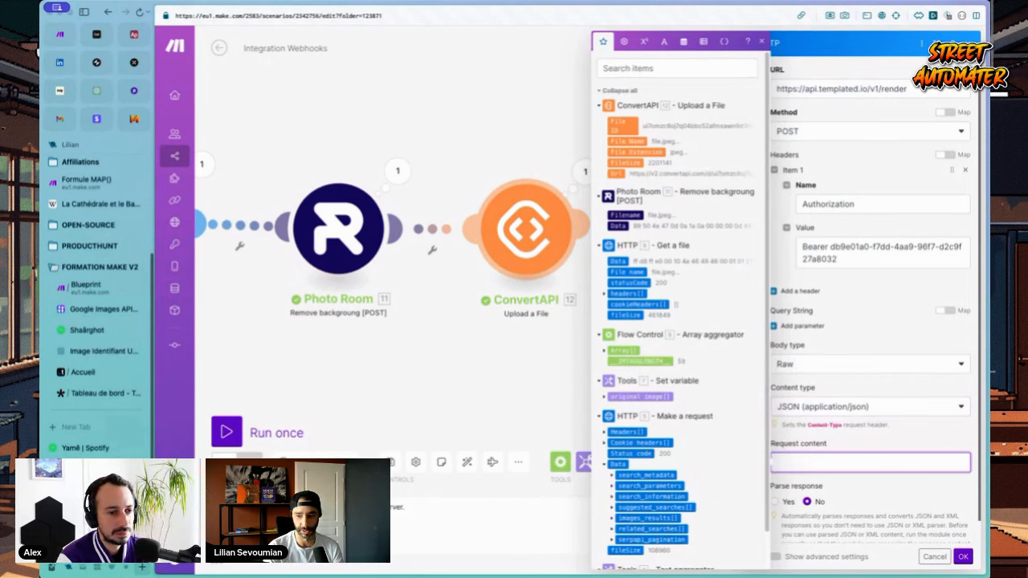
left_click(963, 557)
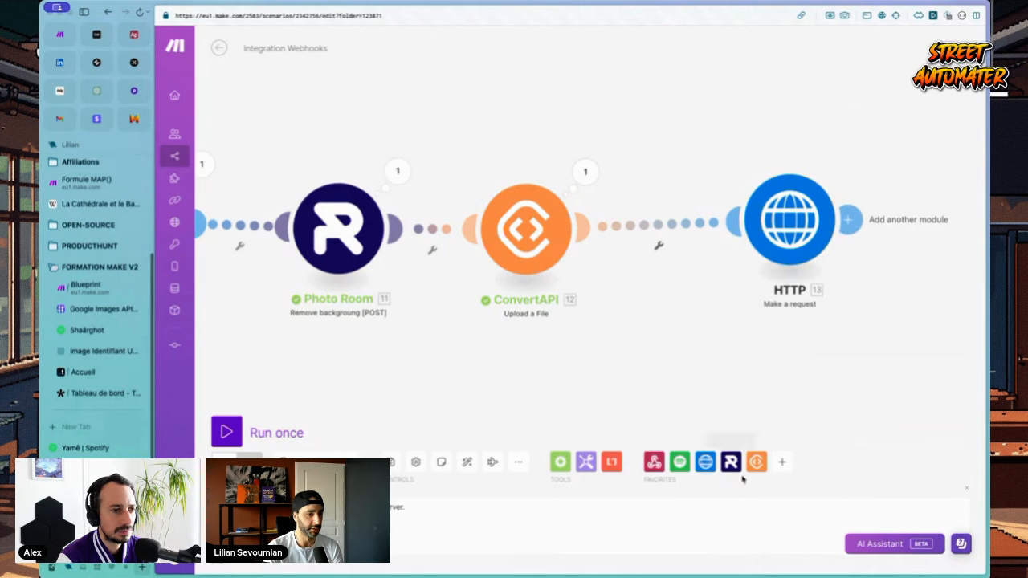
left_click(782, 462)
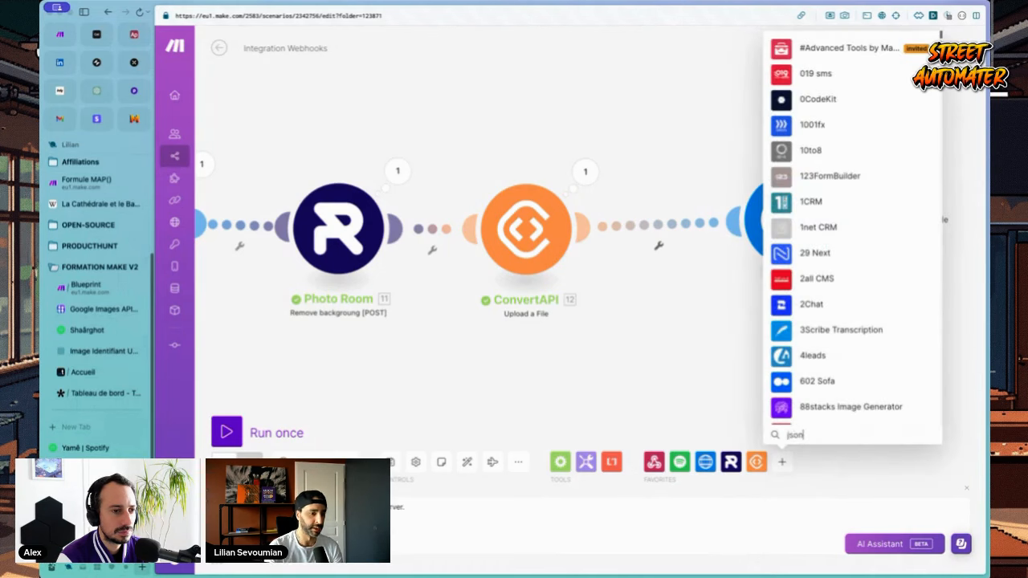
Step: Insert a JSON Create JSON module between the ConvertAPI and HTTP modules
type("json")
left_click(809, 152)
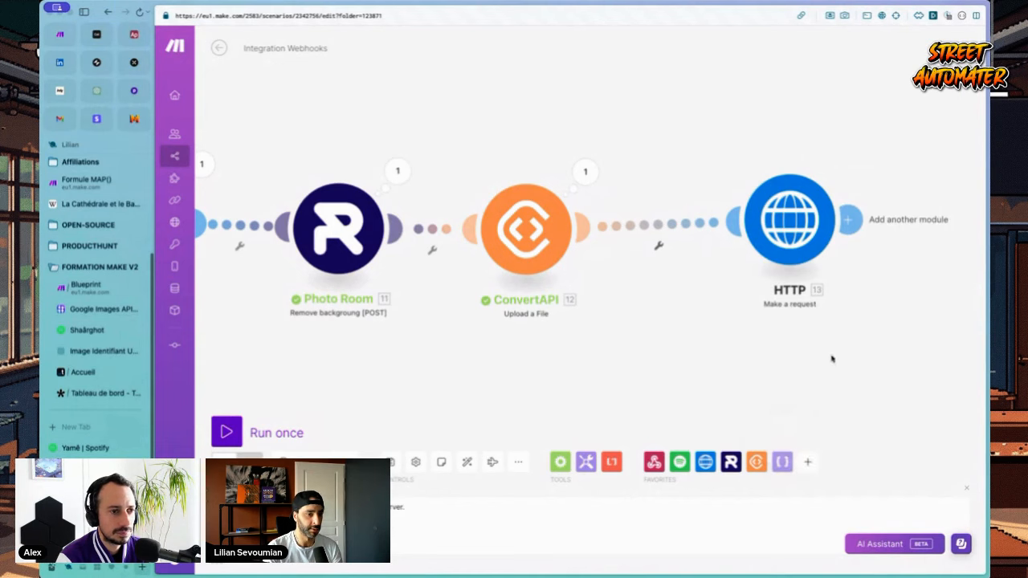
left_click(825, 379)
left_click_drag(824, 380, 664, 245)
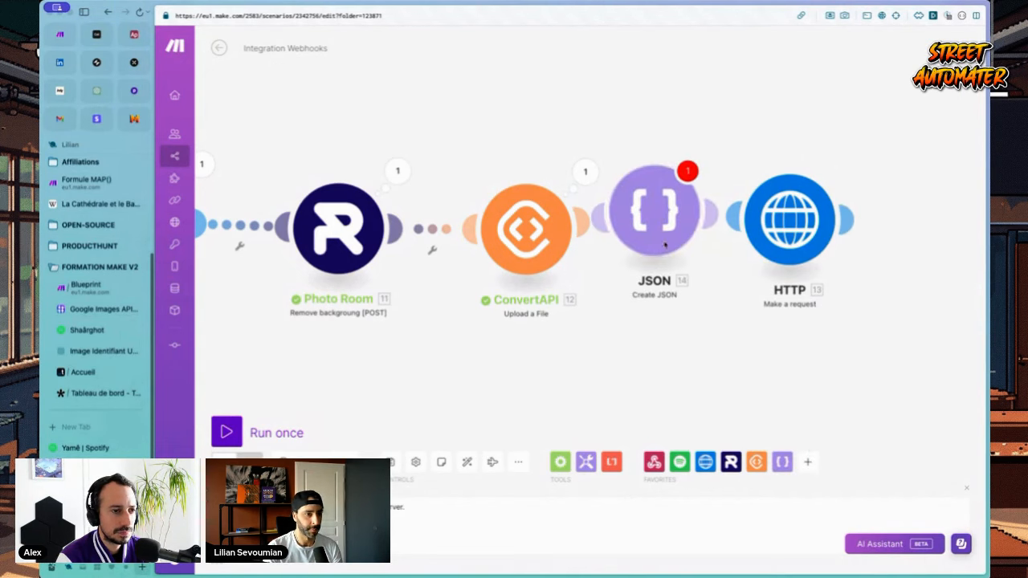
Step: Set the JSON module's data structure to 'My data structure'
left_click(777, 213)
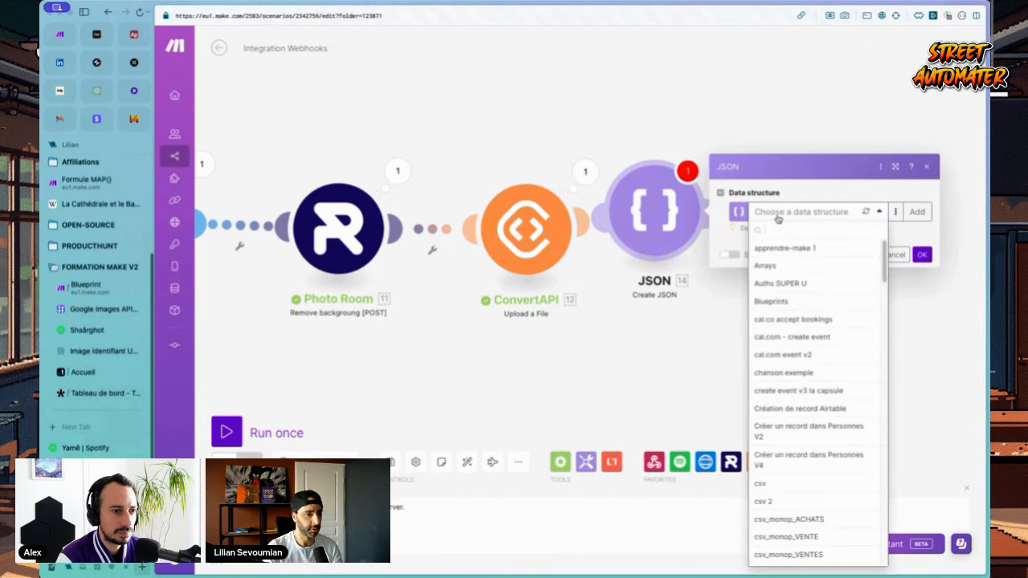
left_click(785, 213)
left_click(794, 214)
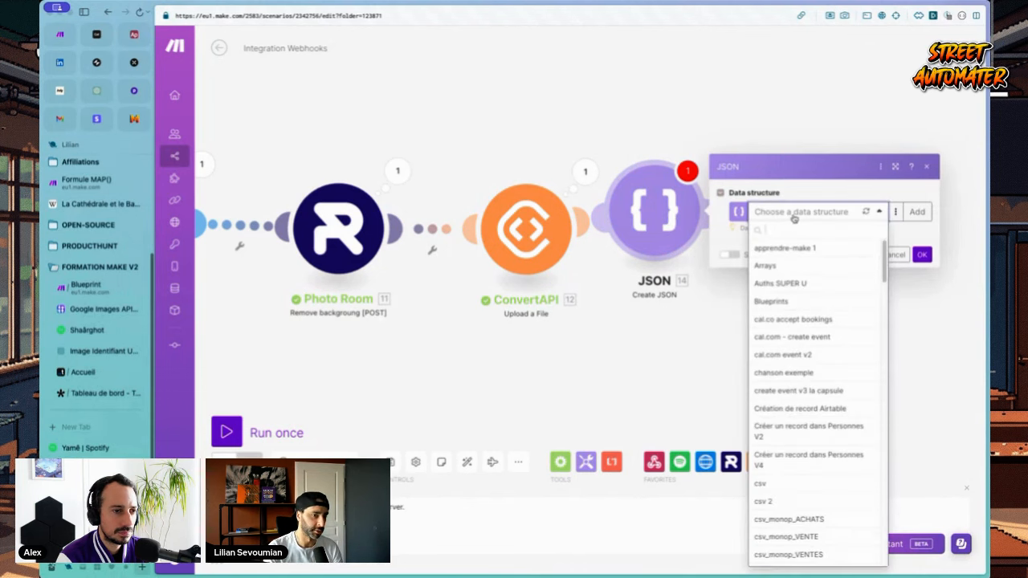
left_click(815, 207)
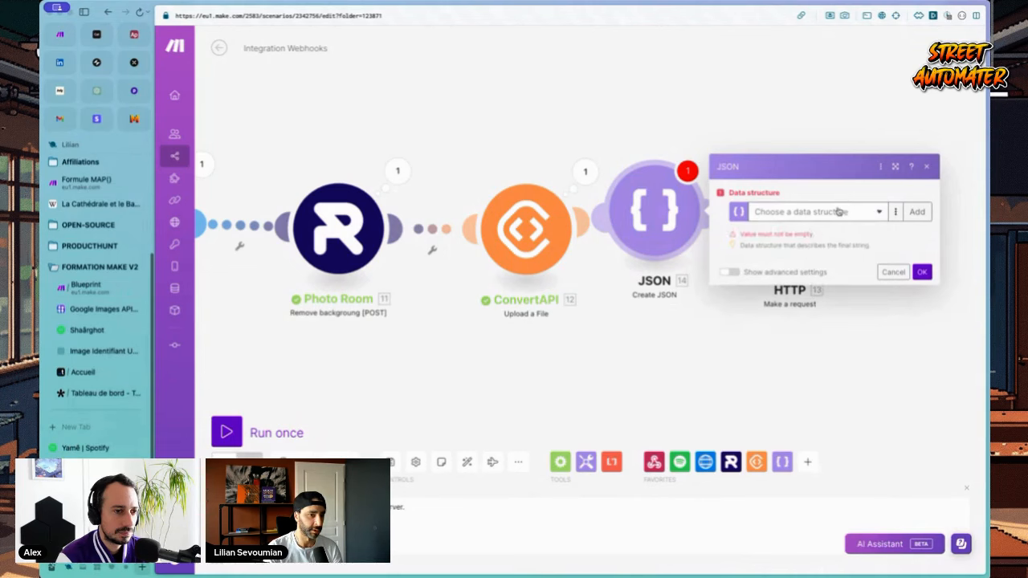
left_click(835, 212)
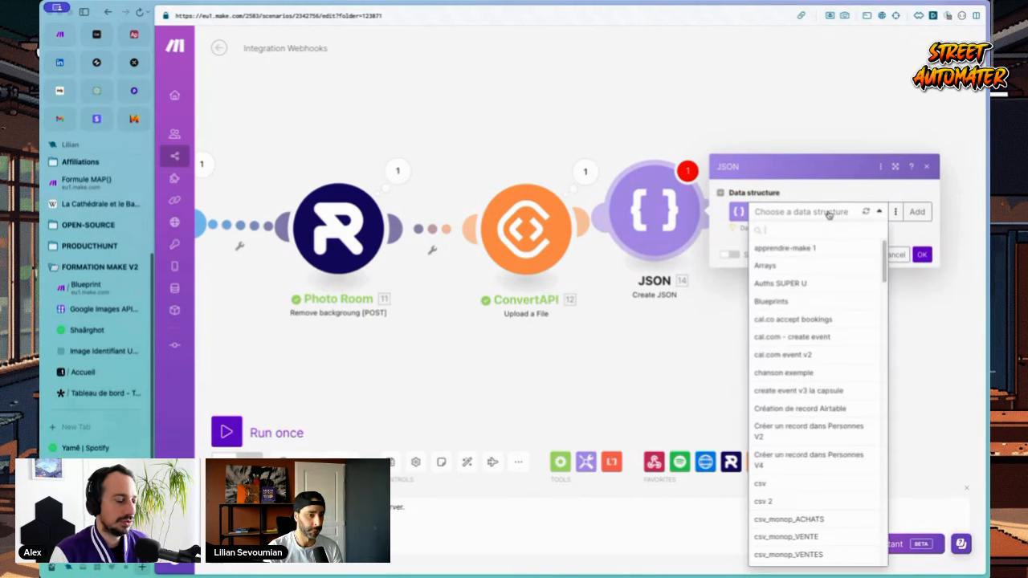
key("super+Tab")
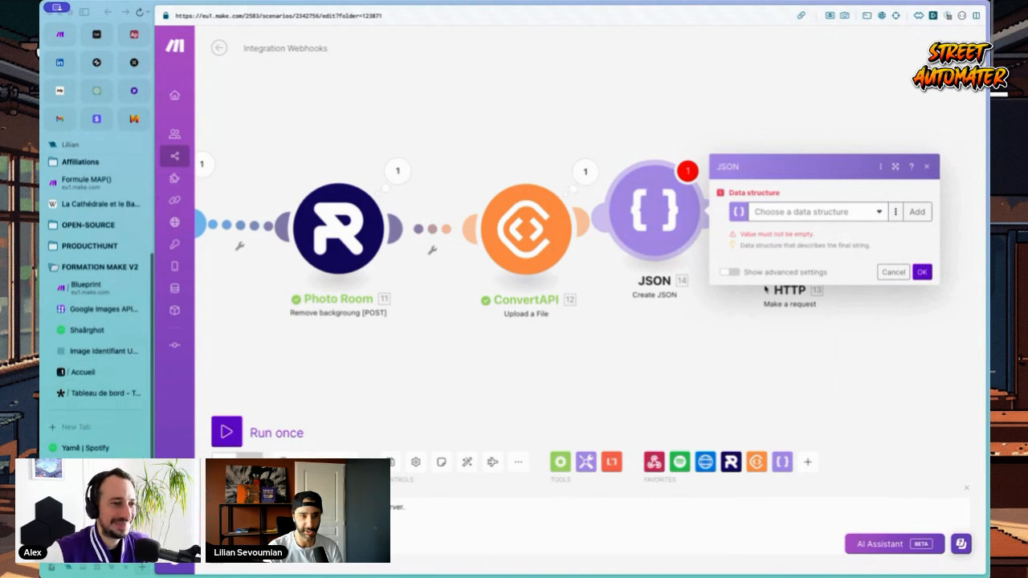
left_click(773, 213)
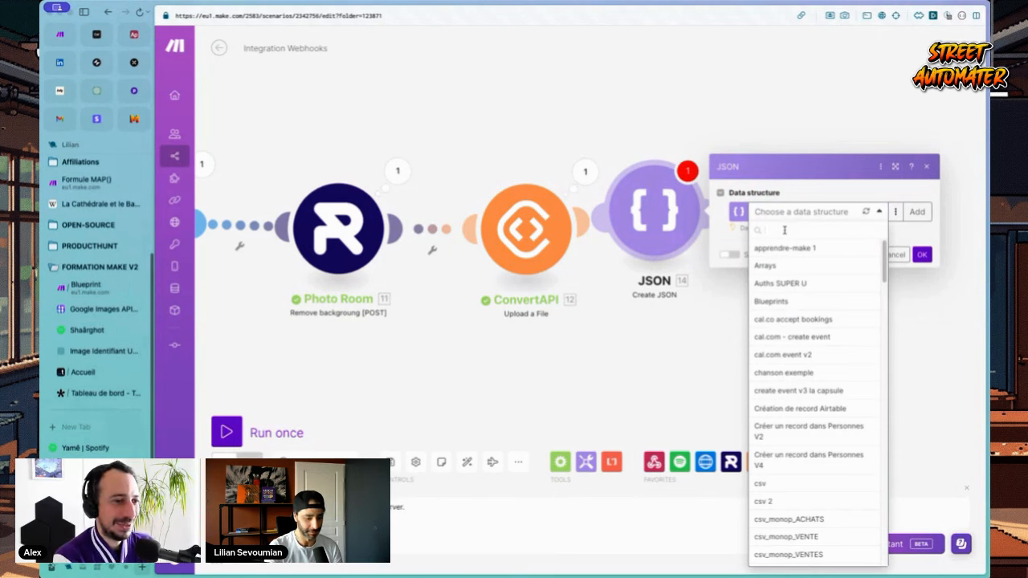
type("my da")
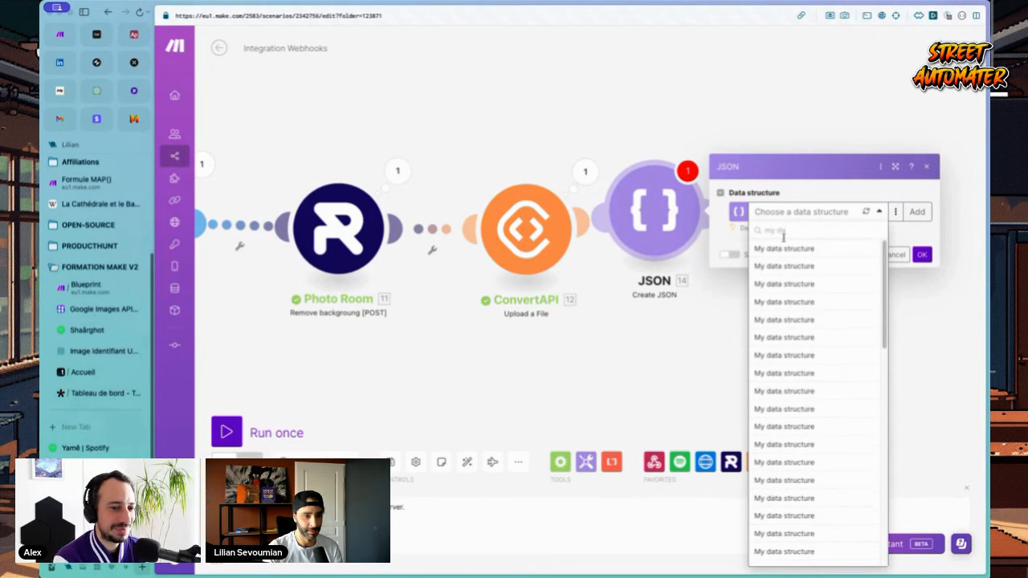
left_click(783, 265)
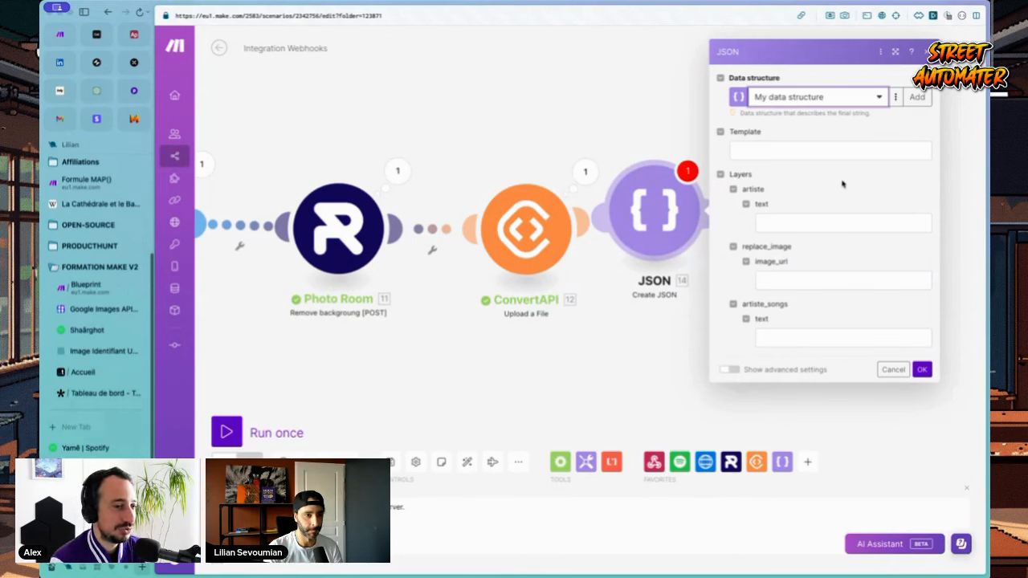
Step: Paste template ID 7dc475cb-4ae6-46bd-a8e2-b08c76df379f as the Template and confirm the settings
left_click(828, 151)
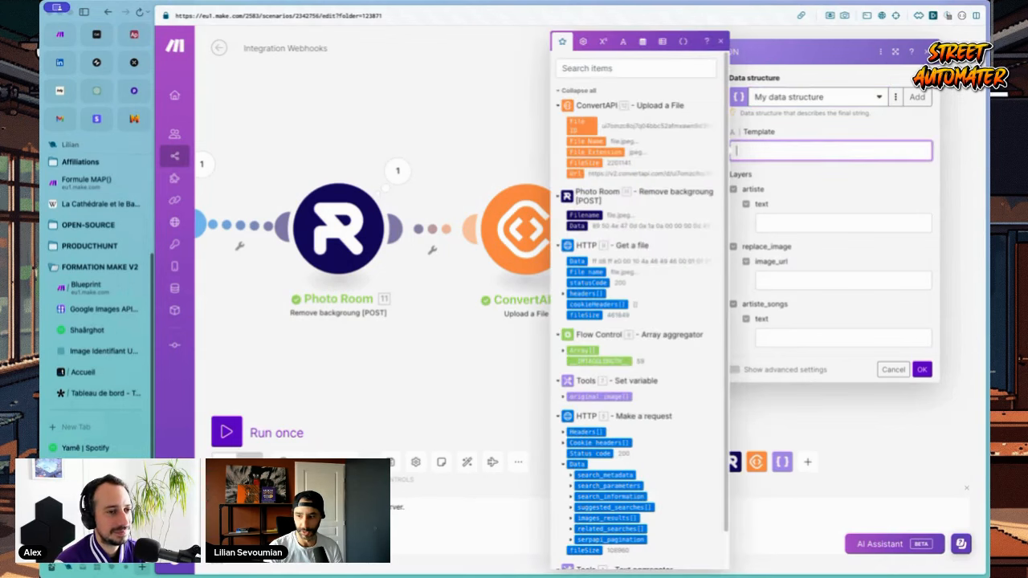
key("super+Tab")
left_click(821, 150)
type("7dc475cb-4ae6-46bd-a8e2-b08c76df379f")
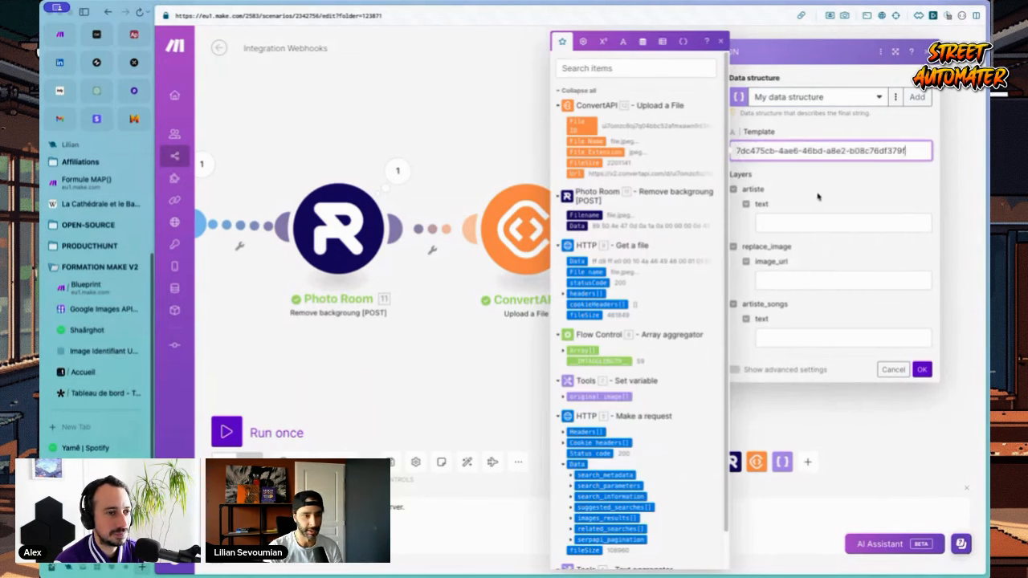
left_click(803, 217)
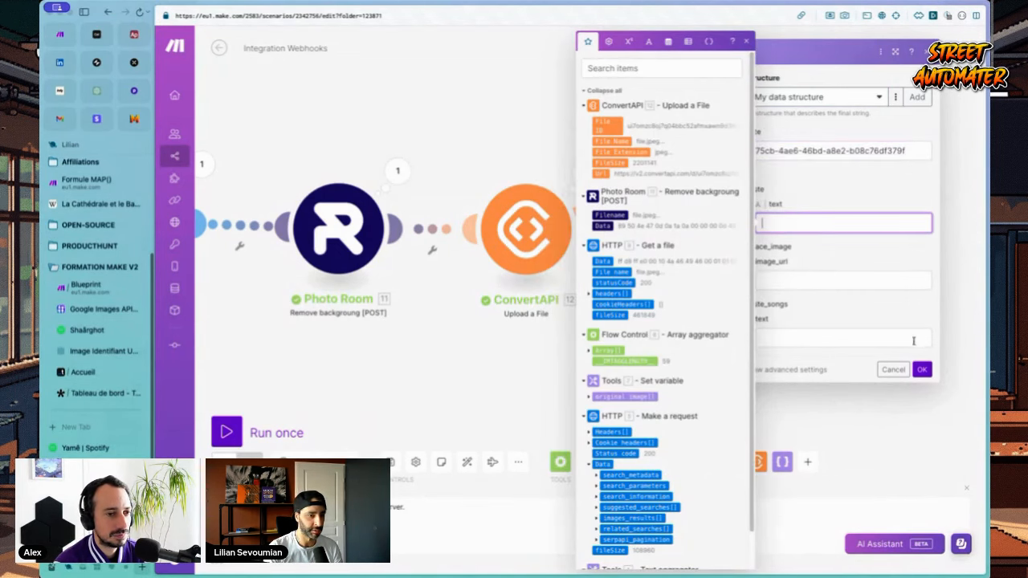
left_click(921, 370)
scroll(791, 347, "down", 2)
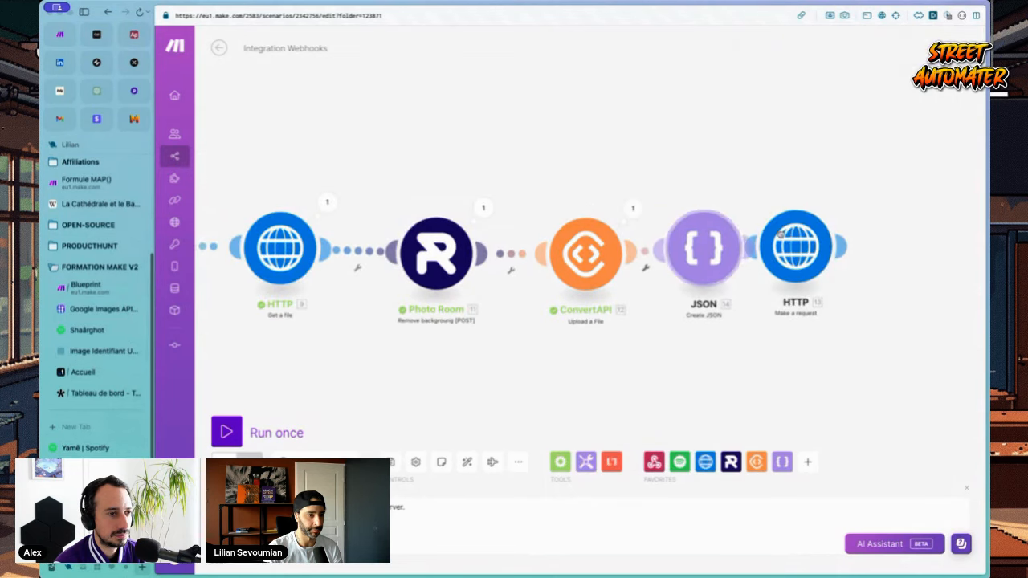
Step: Inspect the text aggregator's latest output bundles
scroll(458, 378, "left", 5)
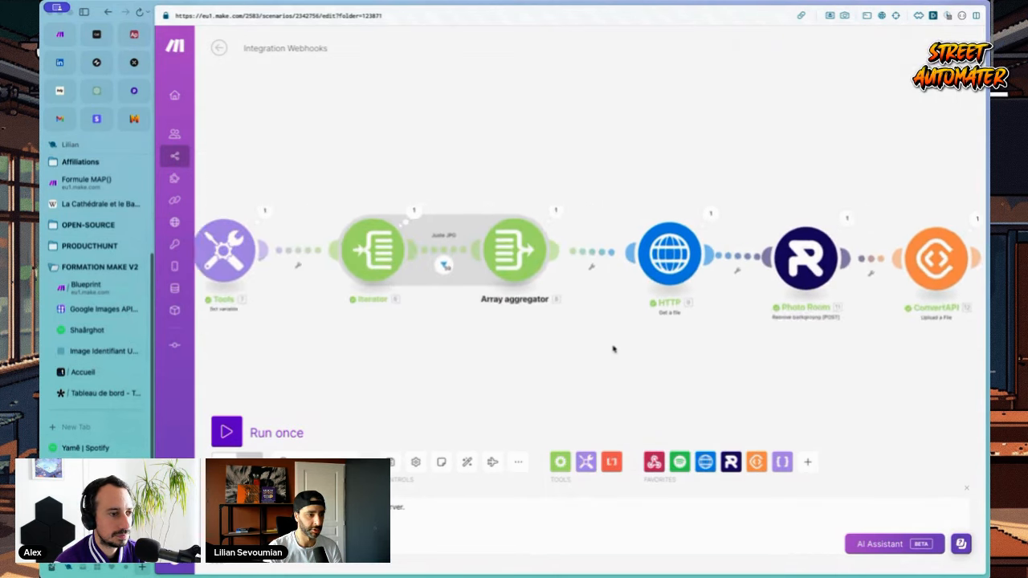
scroll(613, 348, "left", 2)
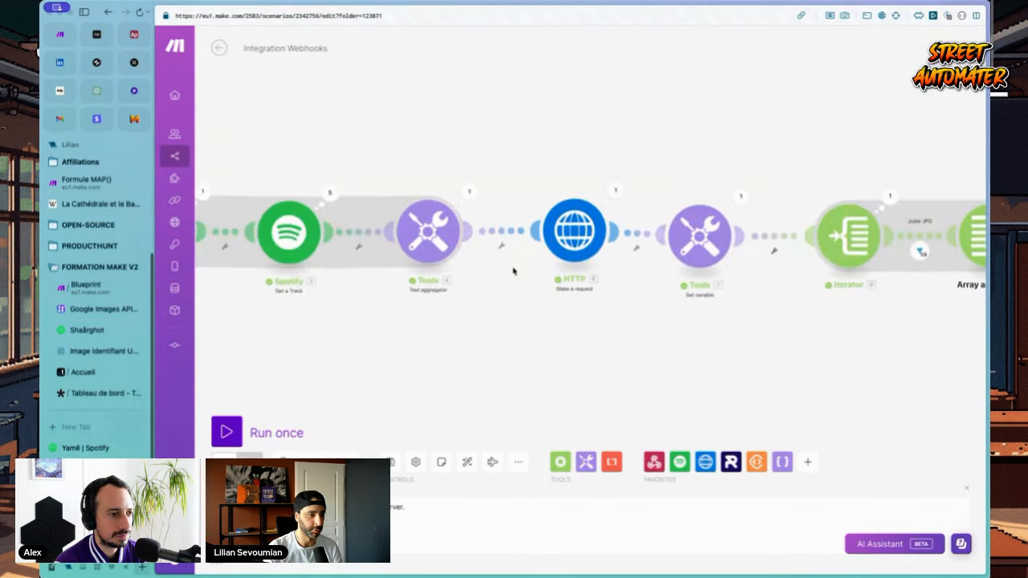
left_click(470, 192)
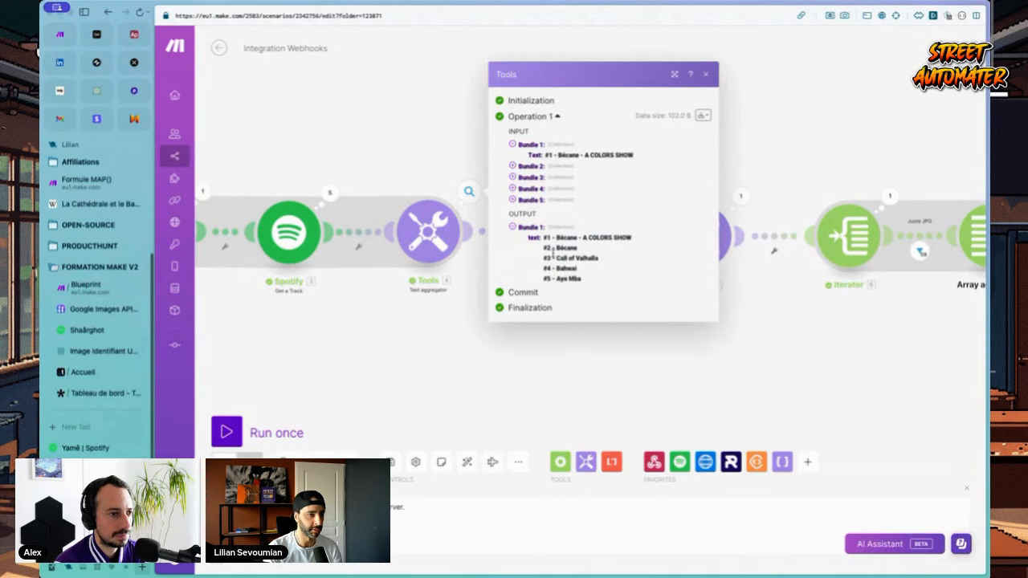
left_click(448, 345)
Step: Set the text aggregator's Group by to the Spotify Album.Artists[] 1: Name field
left_click(428, 236)
left_click(486, 211)
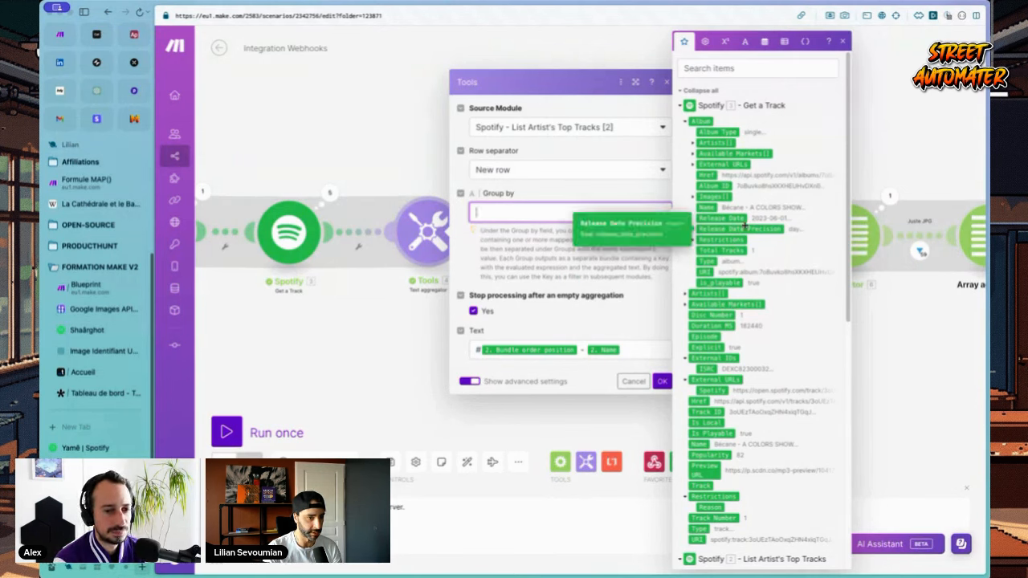
left_click(740, 67)
type("art")
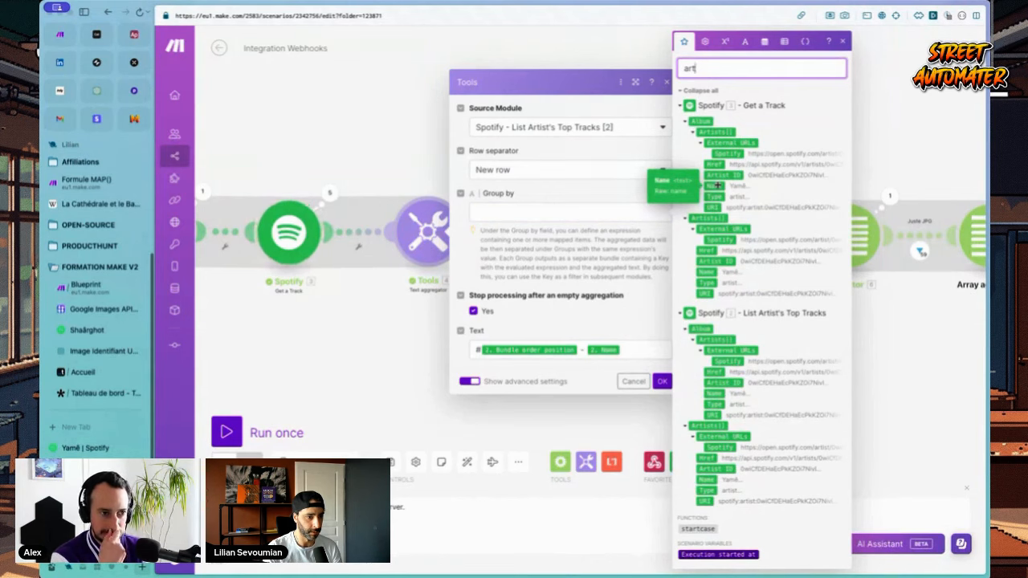
left_click(714, 394)
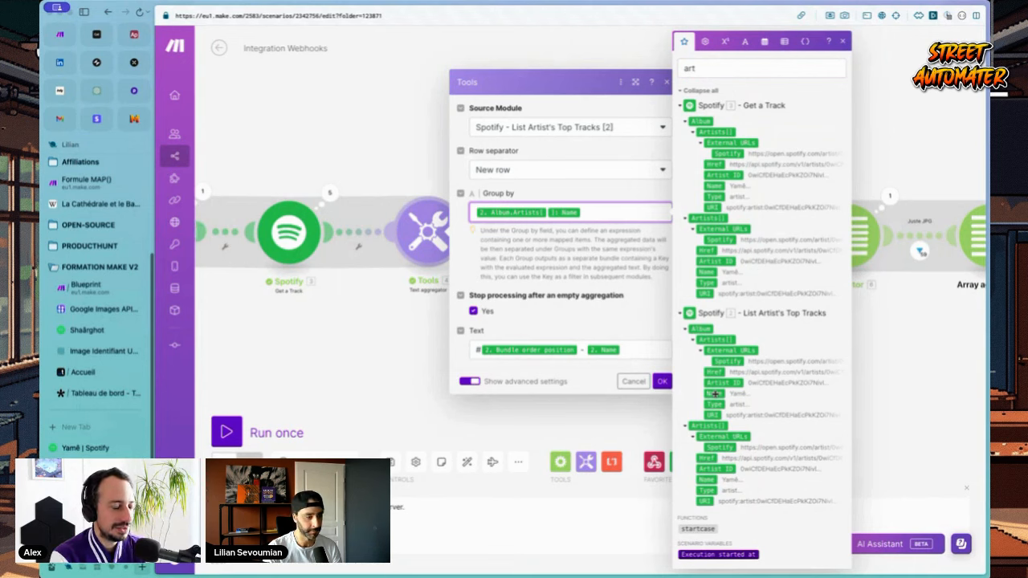
left_click(662, 381)
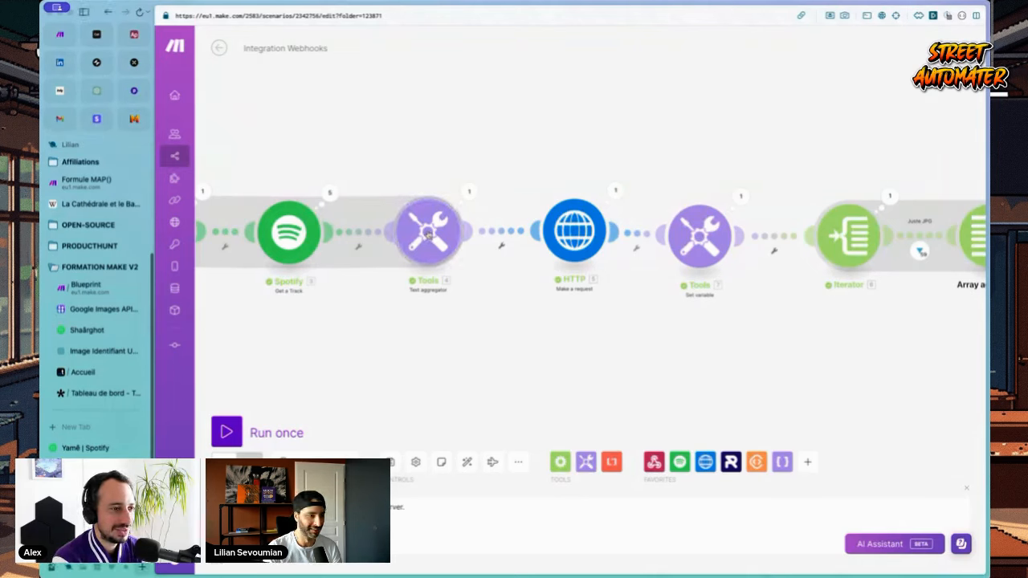
Step: Close the text aggregator settings and save the scenario
left_click(430, 233)
left_click(662, 381)
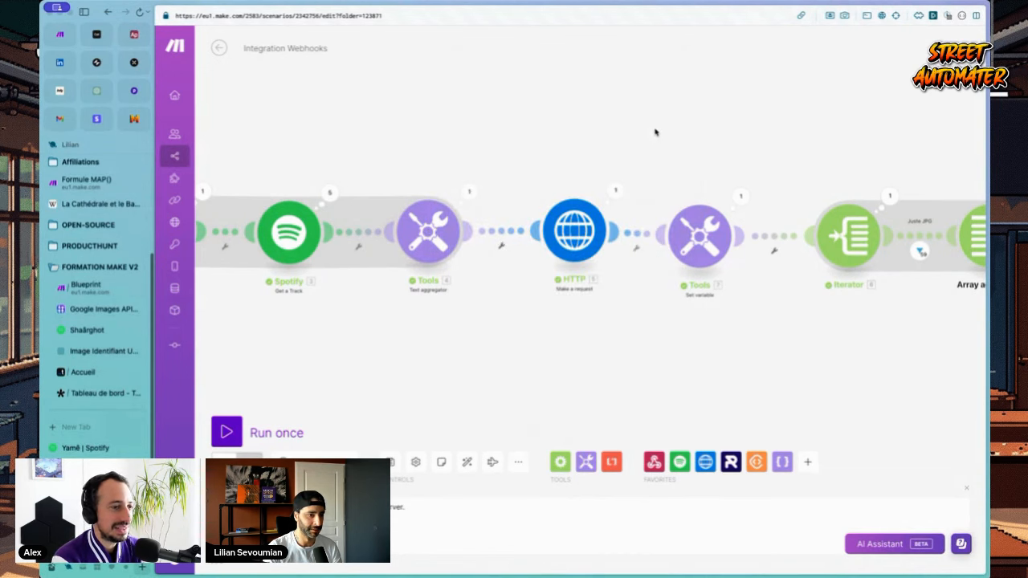
key("super+s")
Step: Map the text aggregator's Key into the JSON module's artiste text layer
scroll(647, 129, "right", 5)
scroll(648, 128, "right", 15)
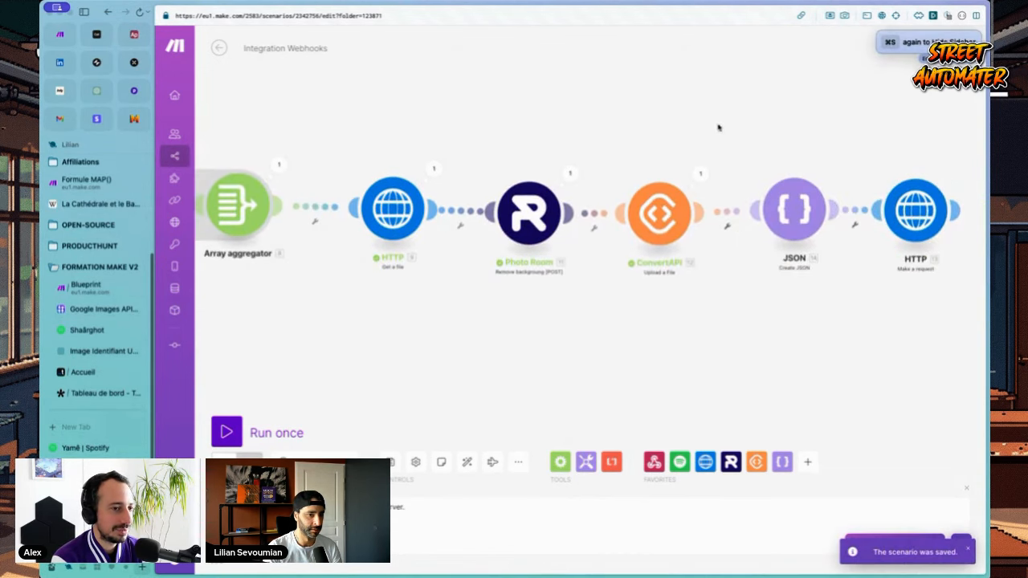
left_click(556, 196)
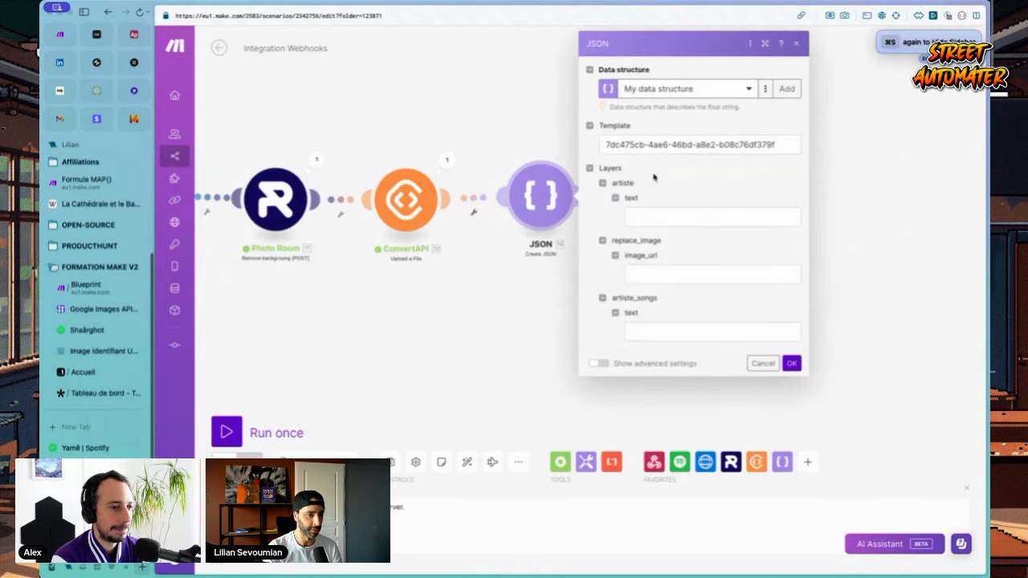
left_click(642, 217)
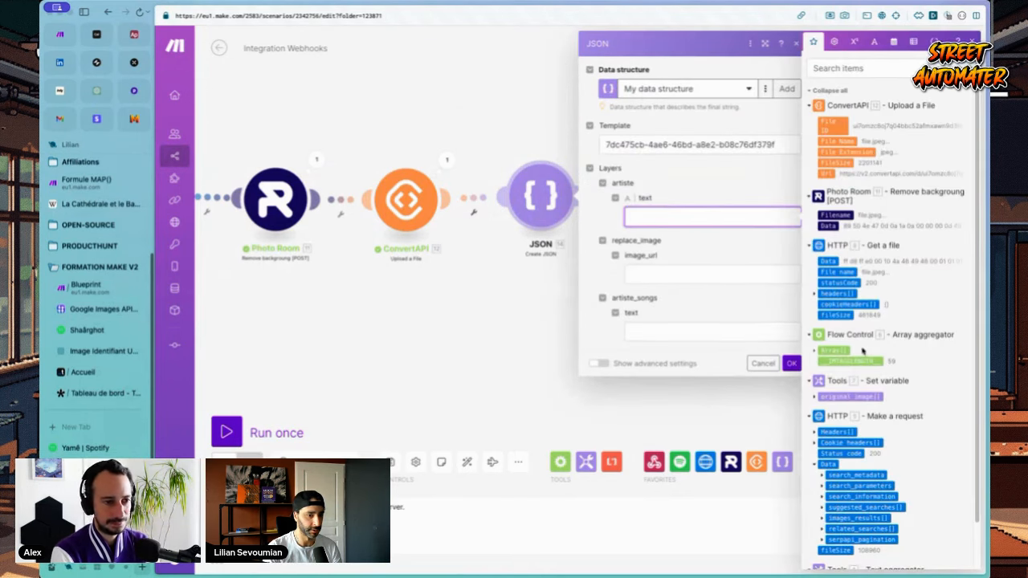
scroll(862, 351, "down", 1)
left_click(827, 537)
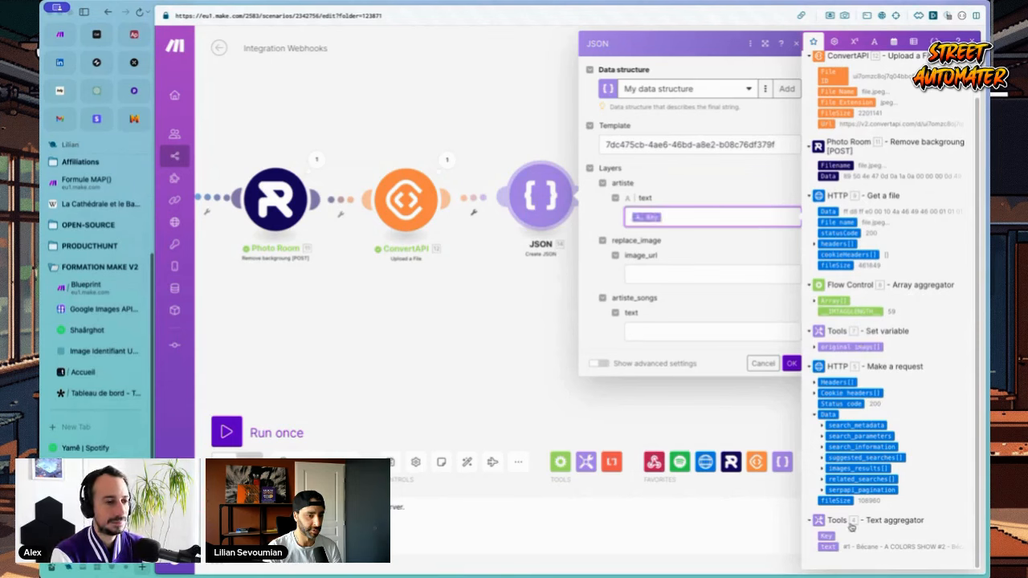
left_click(678, 276)
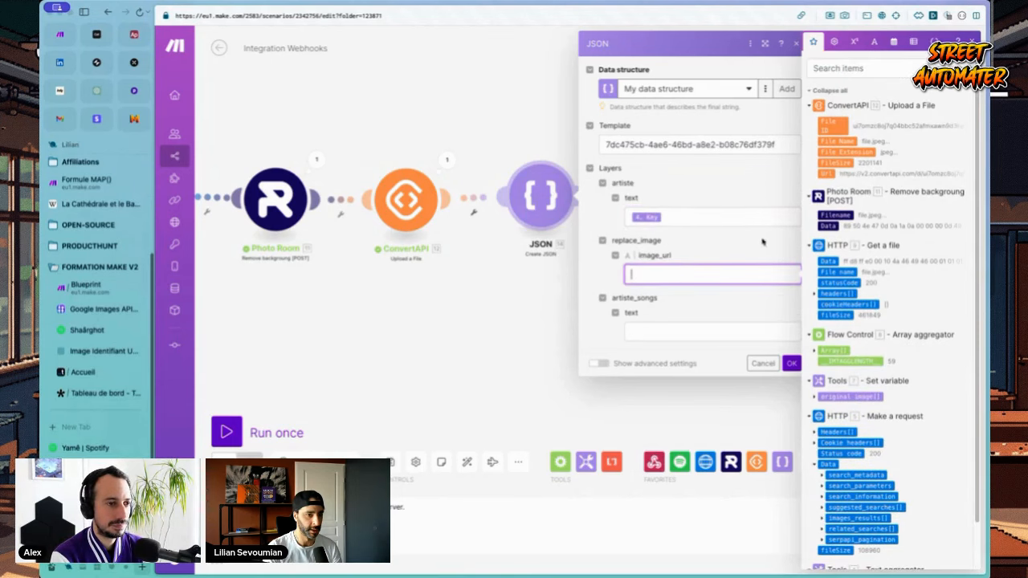